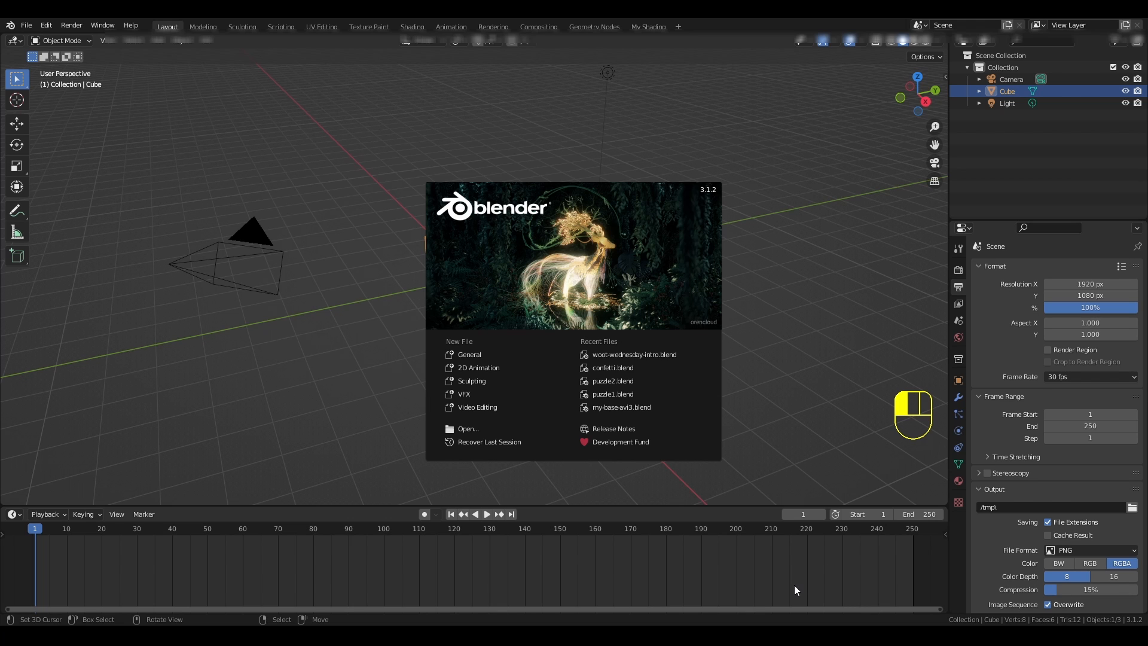
- Dismiss the splash screen and set the scene's render engine to Eevee
left_click(814, 455)
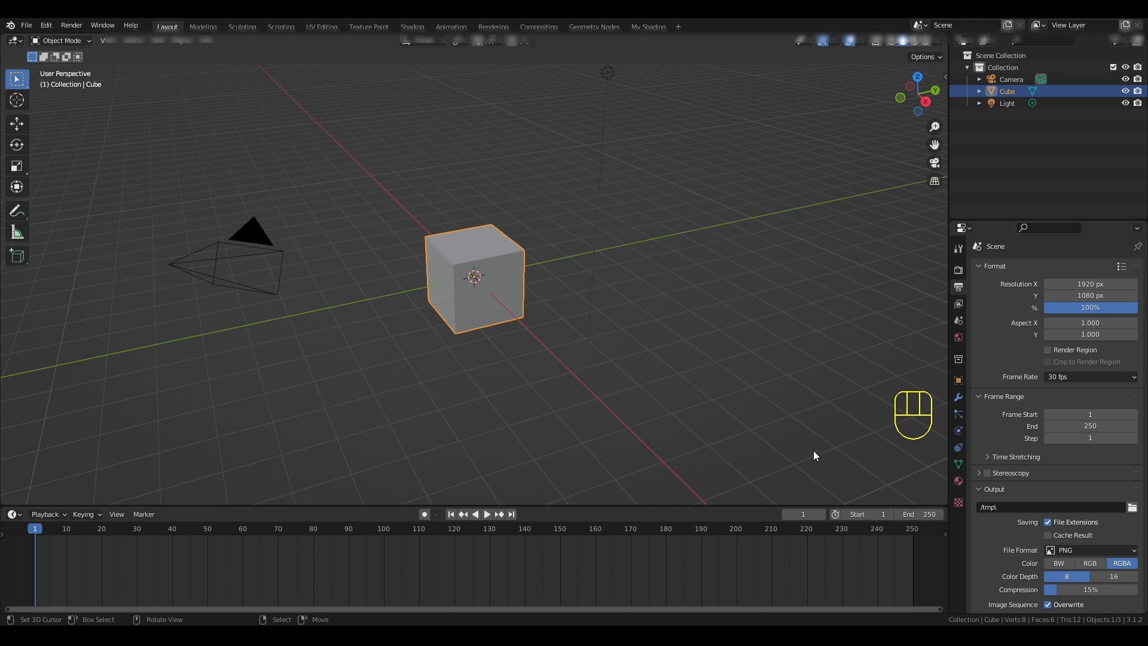
scroll(859, 432, "up", 2)
scroll(859, 432, "down", 2)
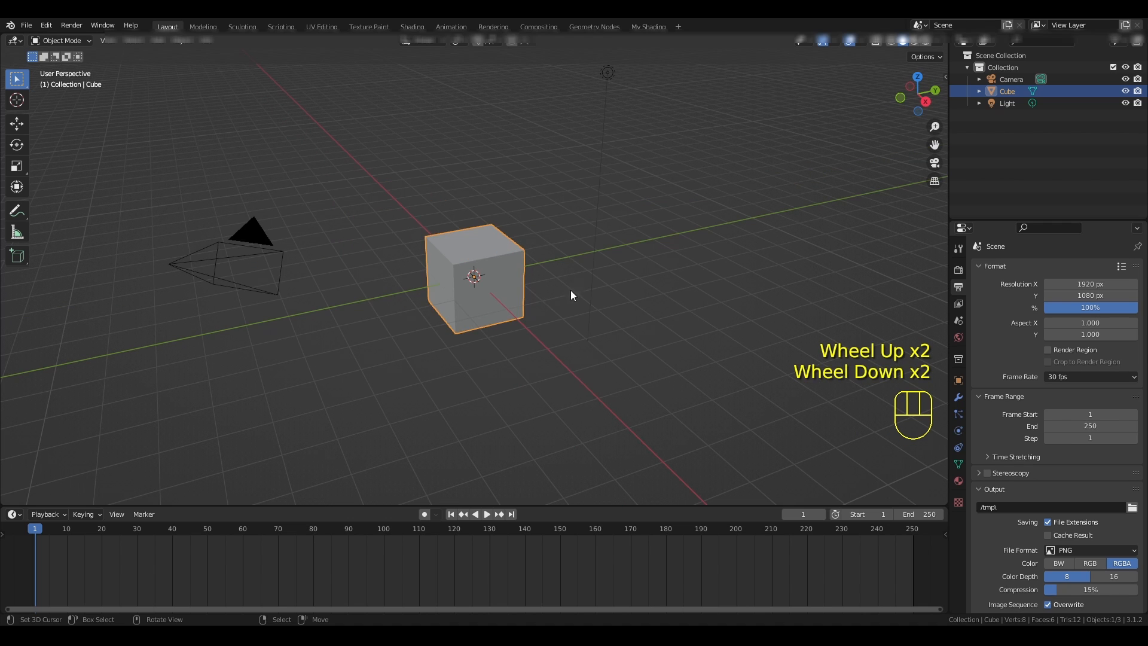
left_click(958, 269)
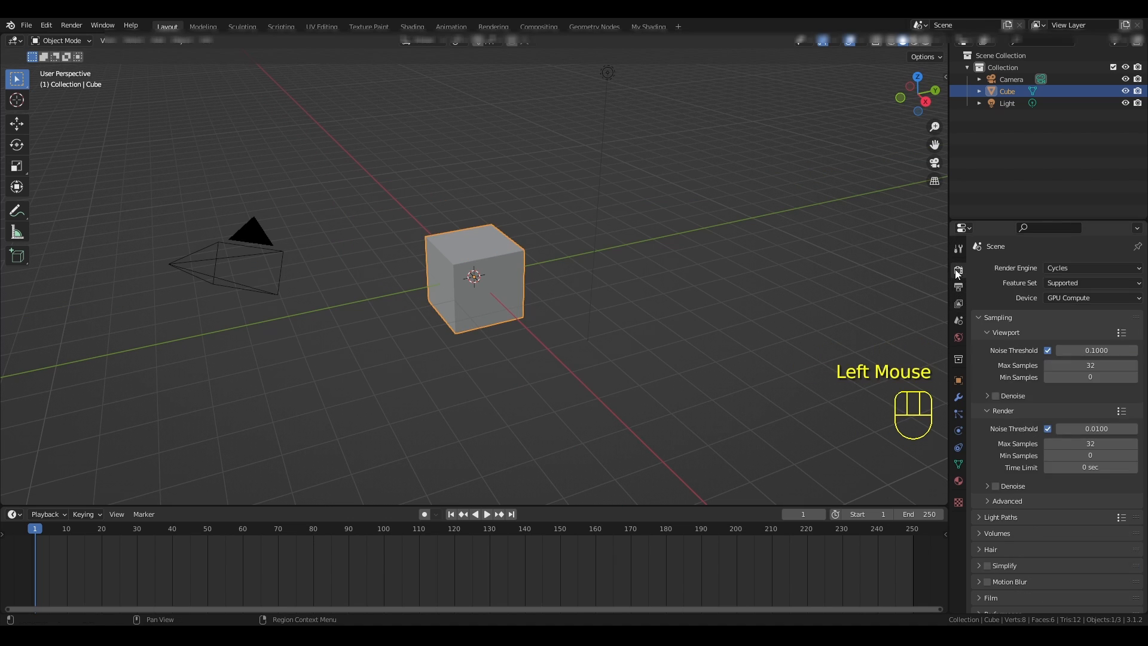
left_click(1056, 267)
left_click(1057, 283)
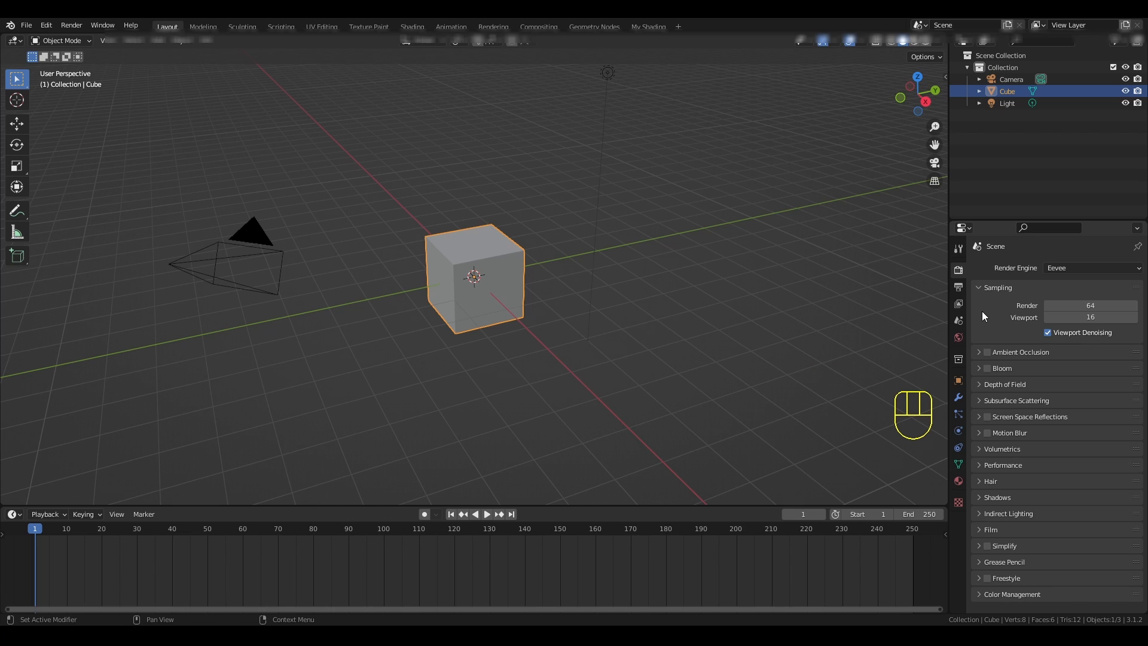
- Apply the distrokid format preset to set the output resolution to 3000 × 3000 px
left_click(958, 287)
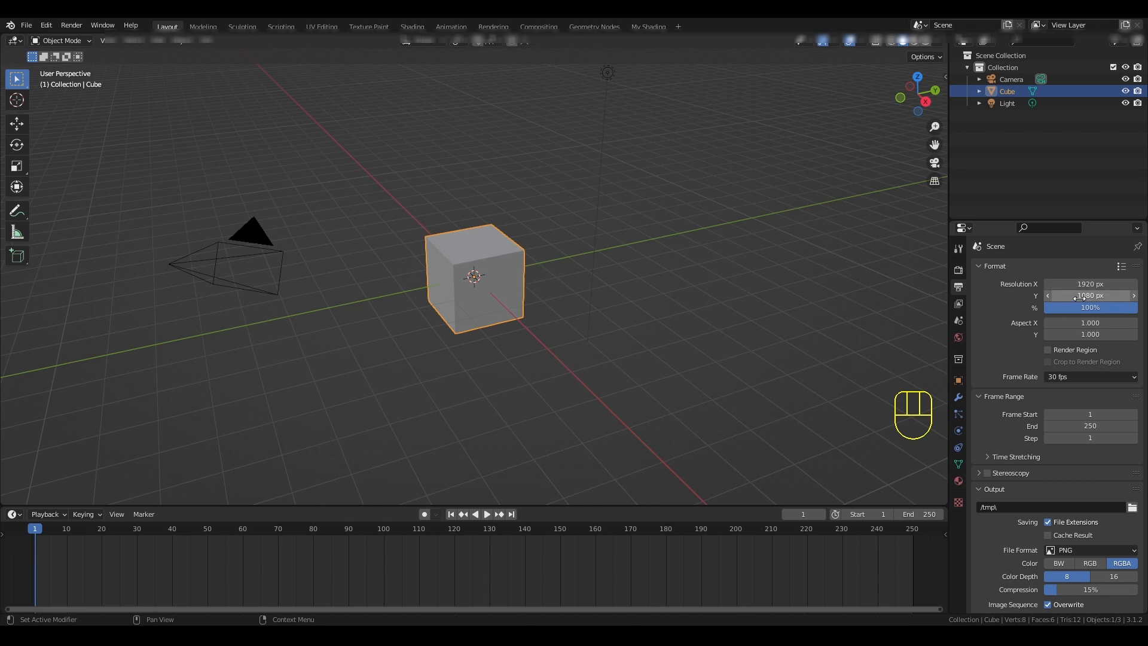
left_click(1121, 267)
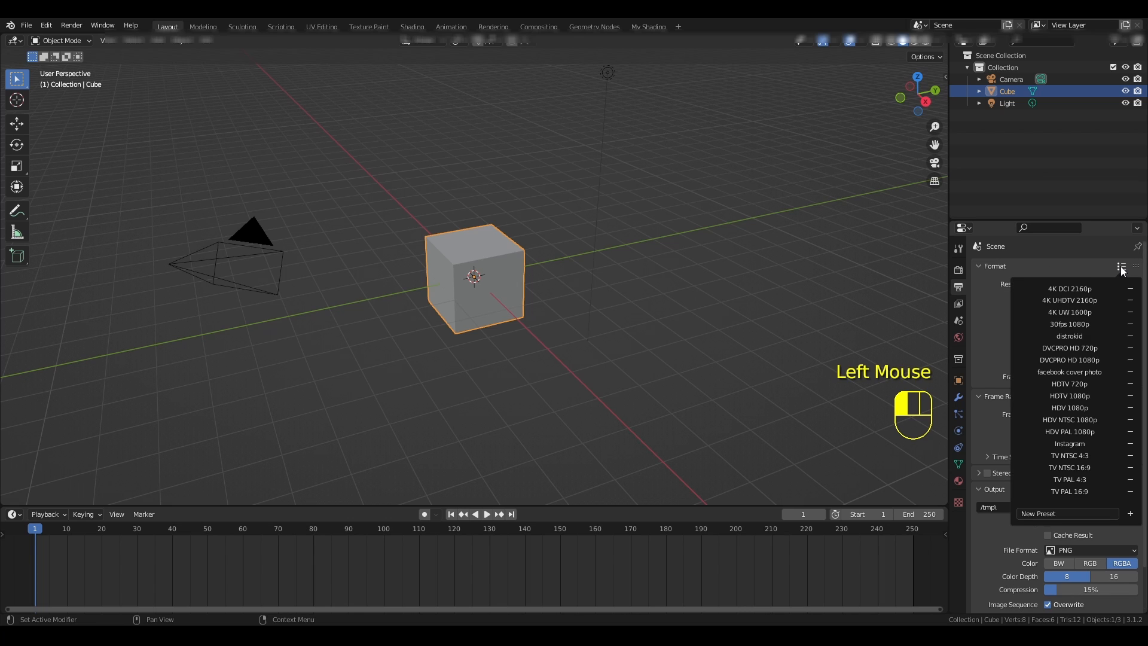
left_click(1063, 335)
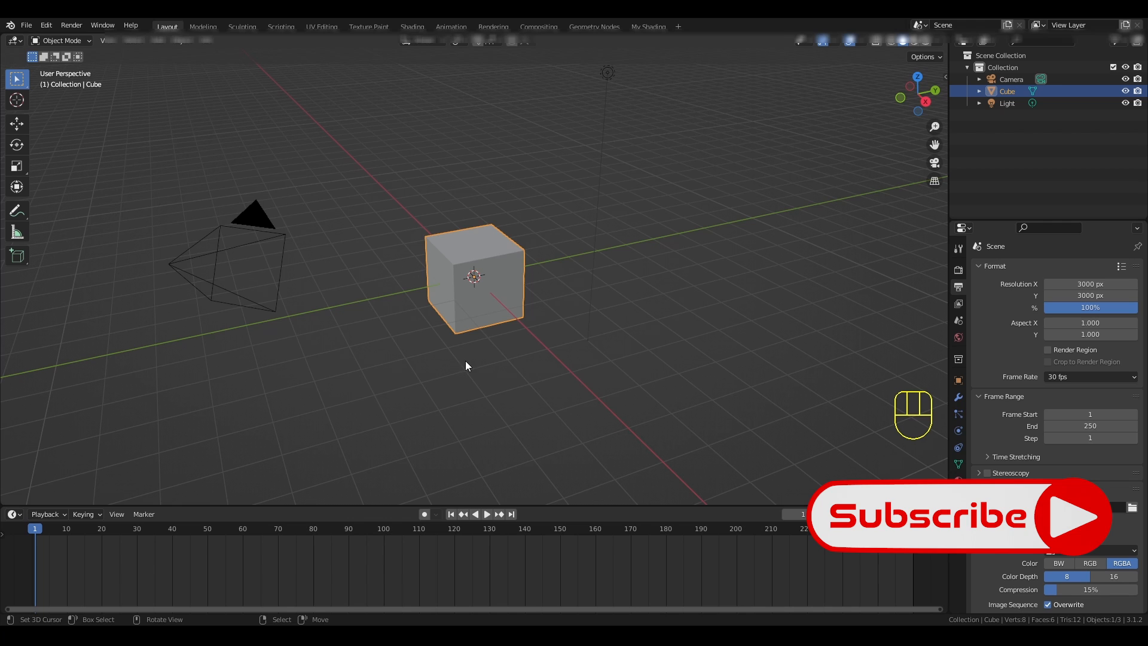
- Delete the default cube and light, keeping only the camera in the scene
middle_click_drag(412, 359, 421, 271)
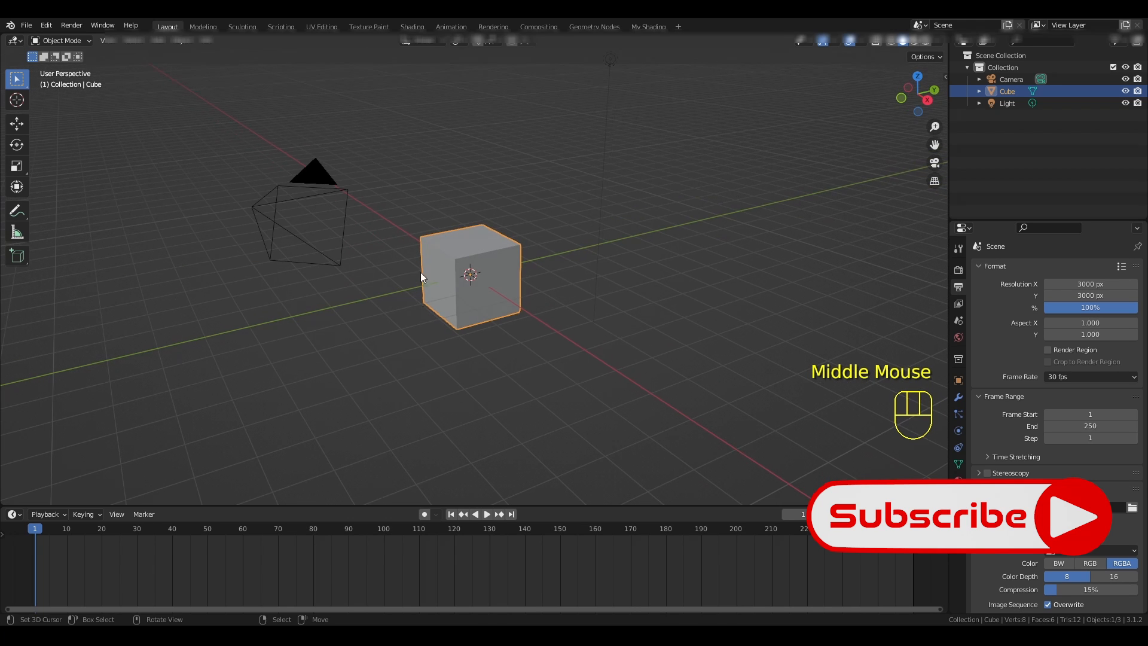
right_click(422, 152)
left_click_drag(405, 140, 661, 324)
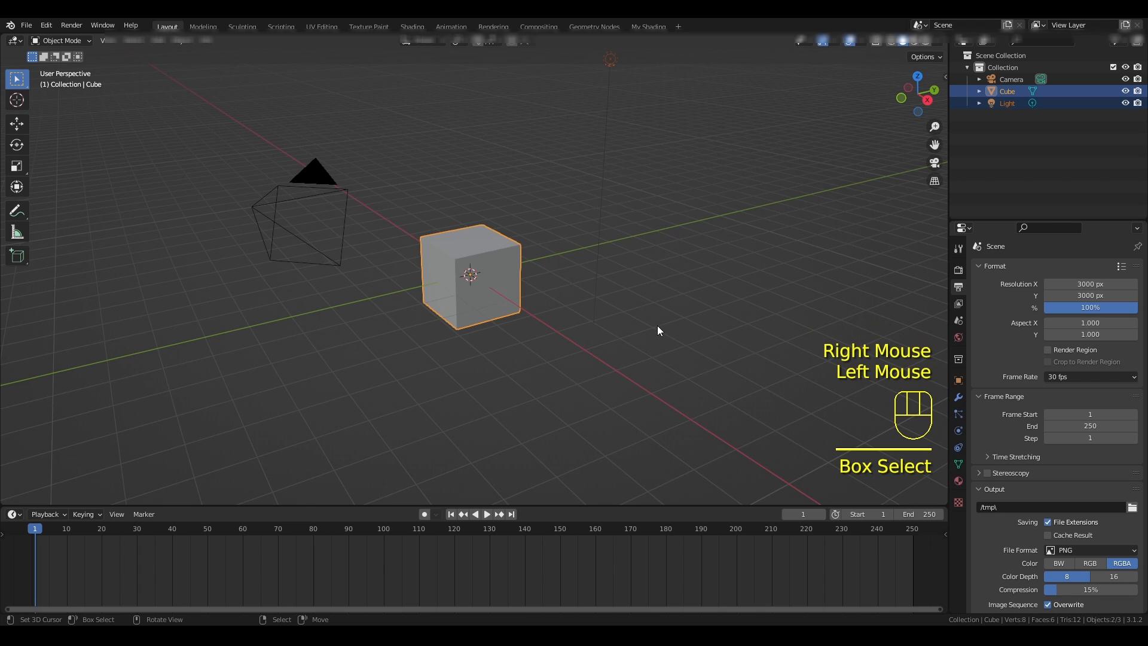
key("Delete")
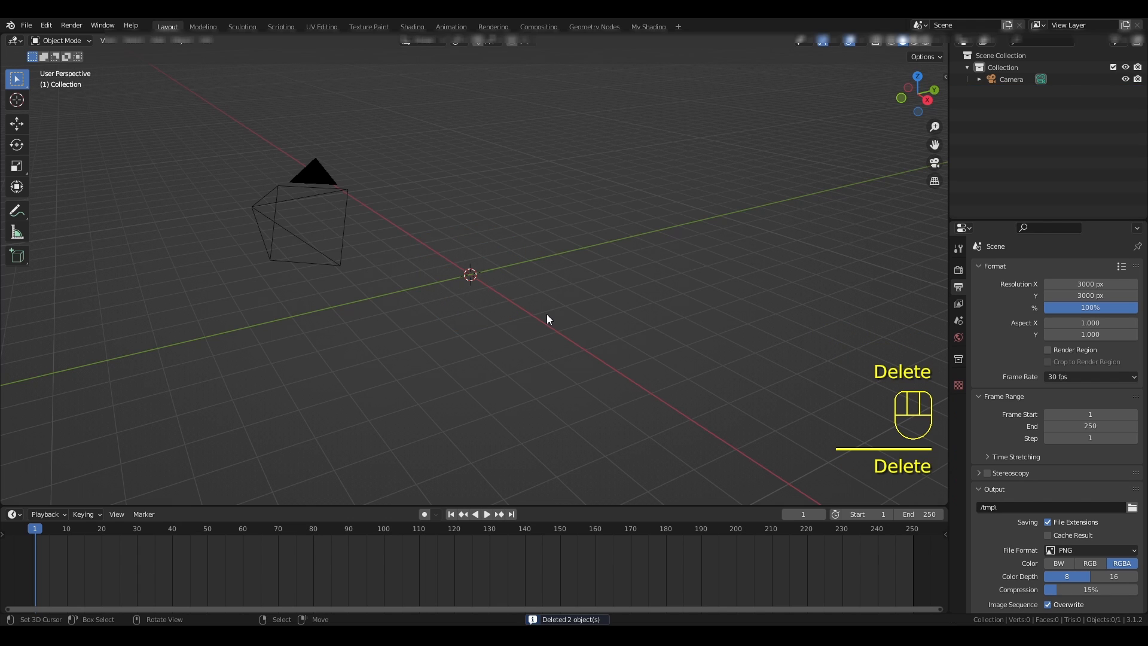
- In top view, add tm-ax-71-305-o-orange-shutter-shades-1980s-costume-accessory.jpg from D:\1YouTube Videos\Chance Composition as a reference image
key("KP_7")
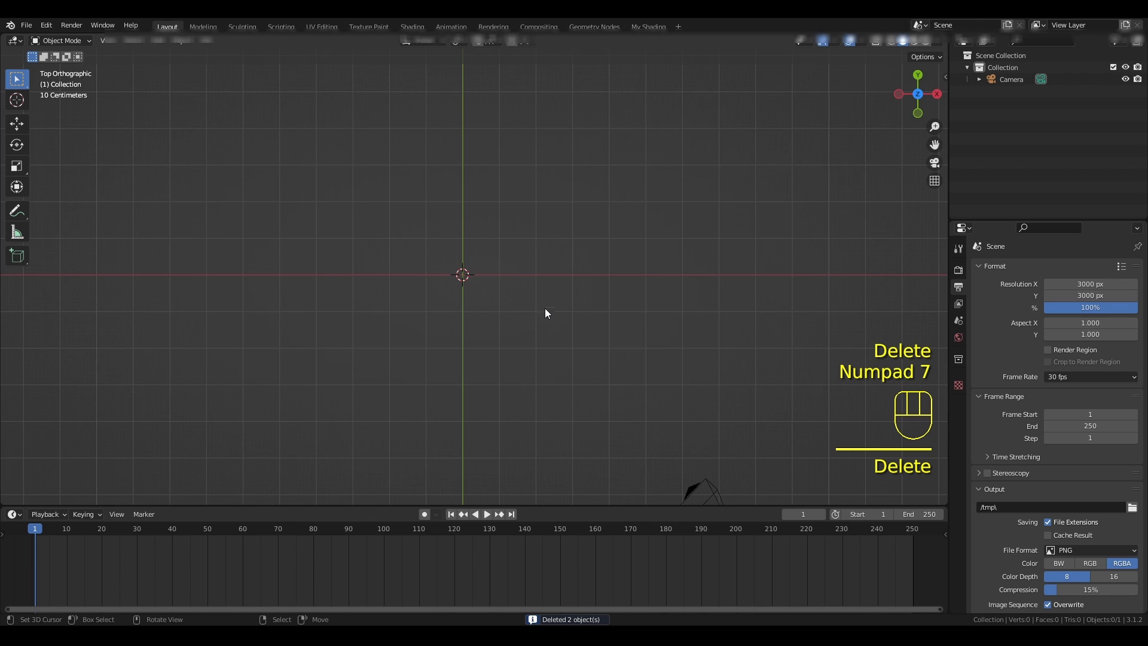
middle_click_drag(544, 307, 602, 330, "shift")
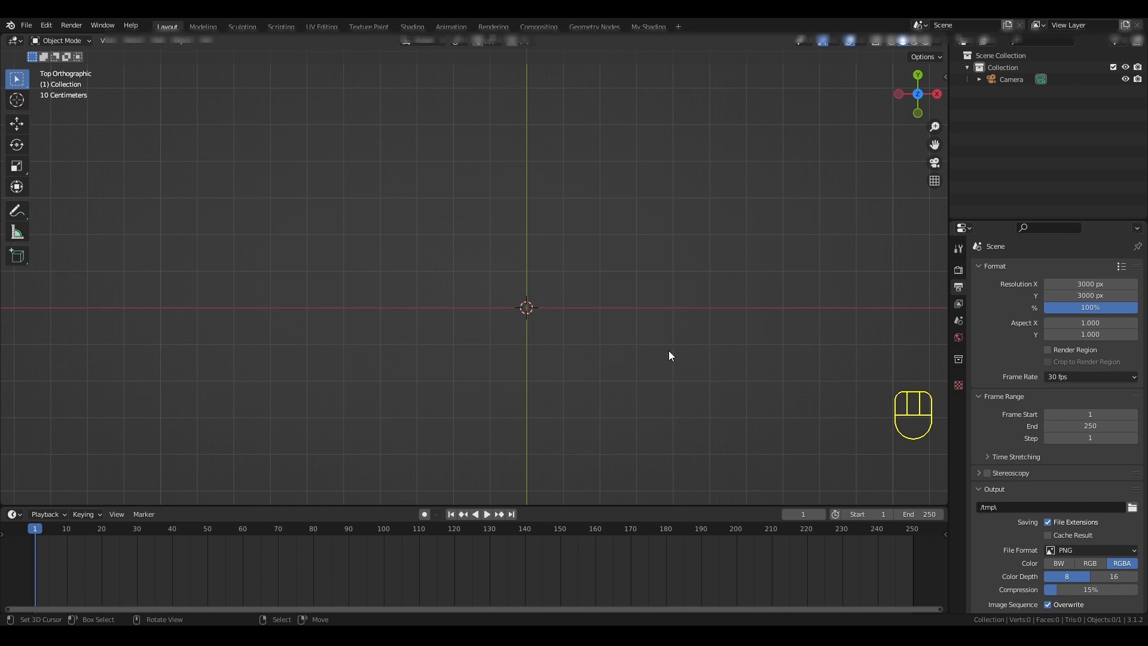
key("shift+a")
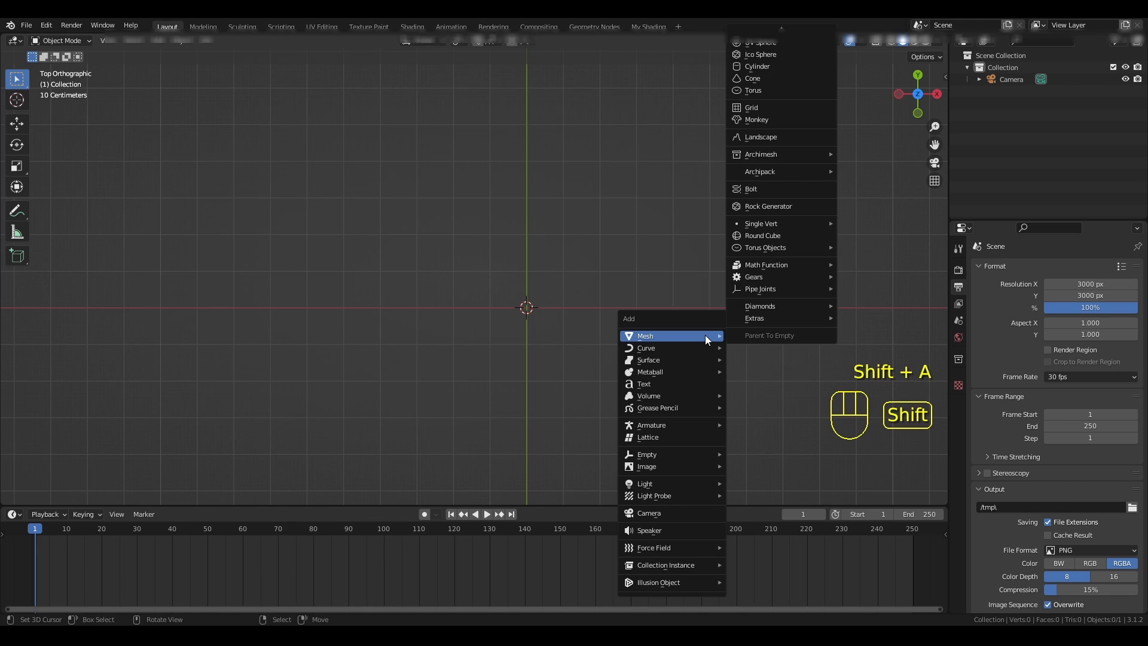
mouse_move(659, 396)
mouse_move(671, 472)
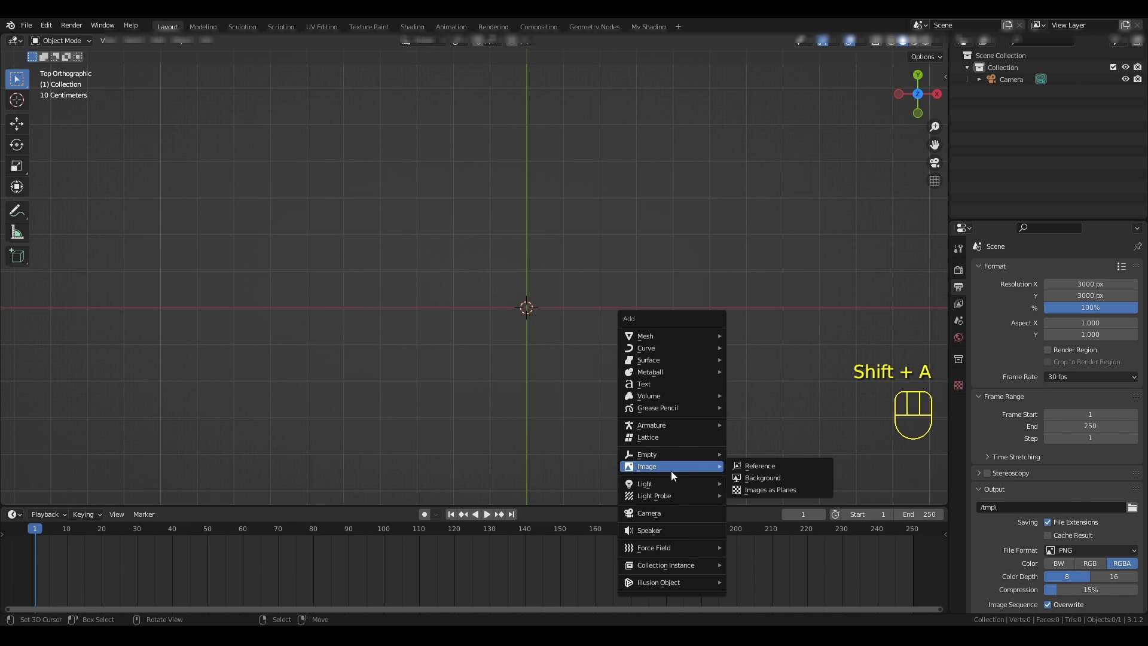
left_click(762, 465)
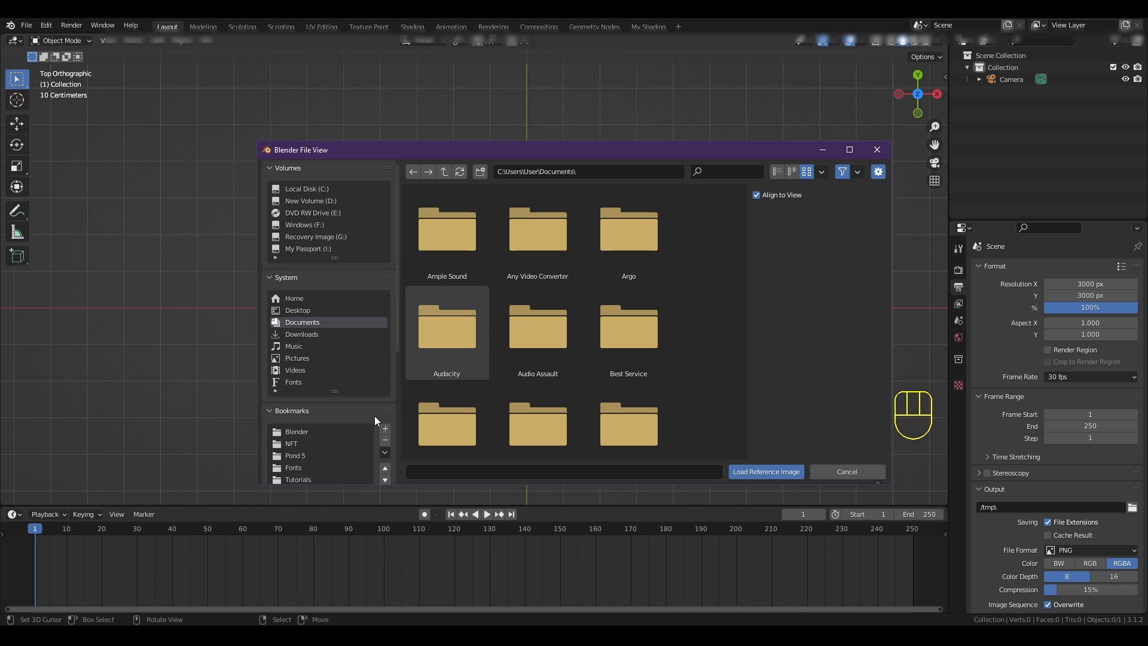
scroll(352, 416, "down", 1)
scroll(353, 418, "down", 1)
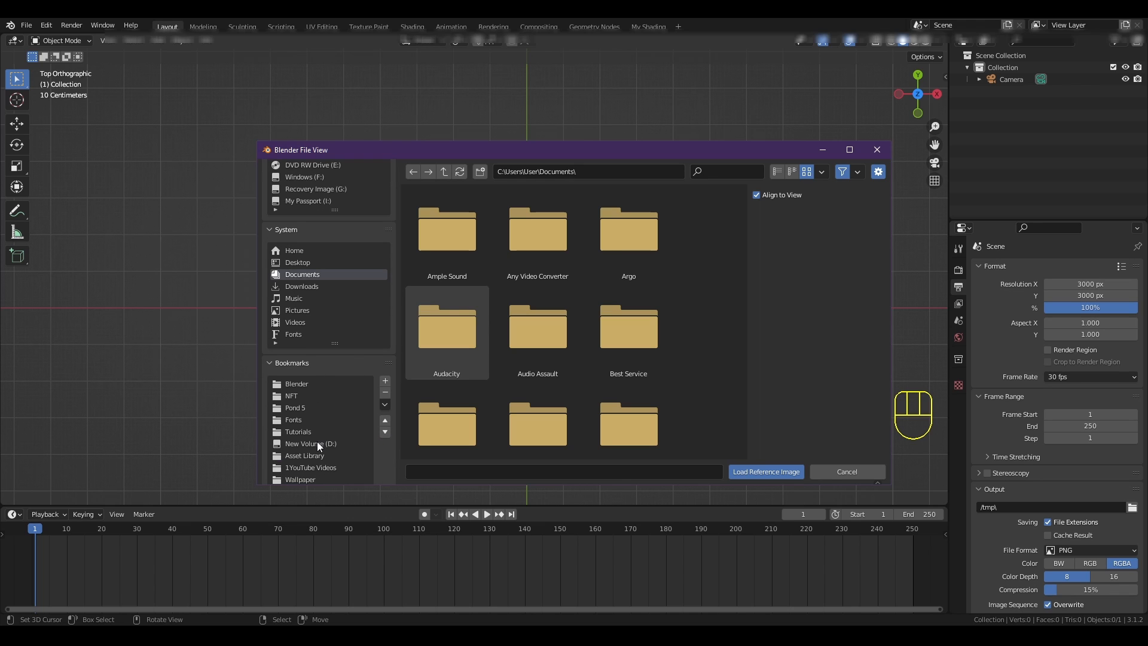
double_click(296, 468)
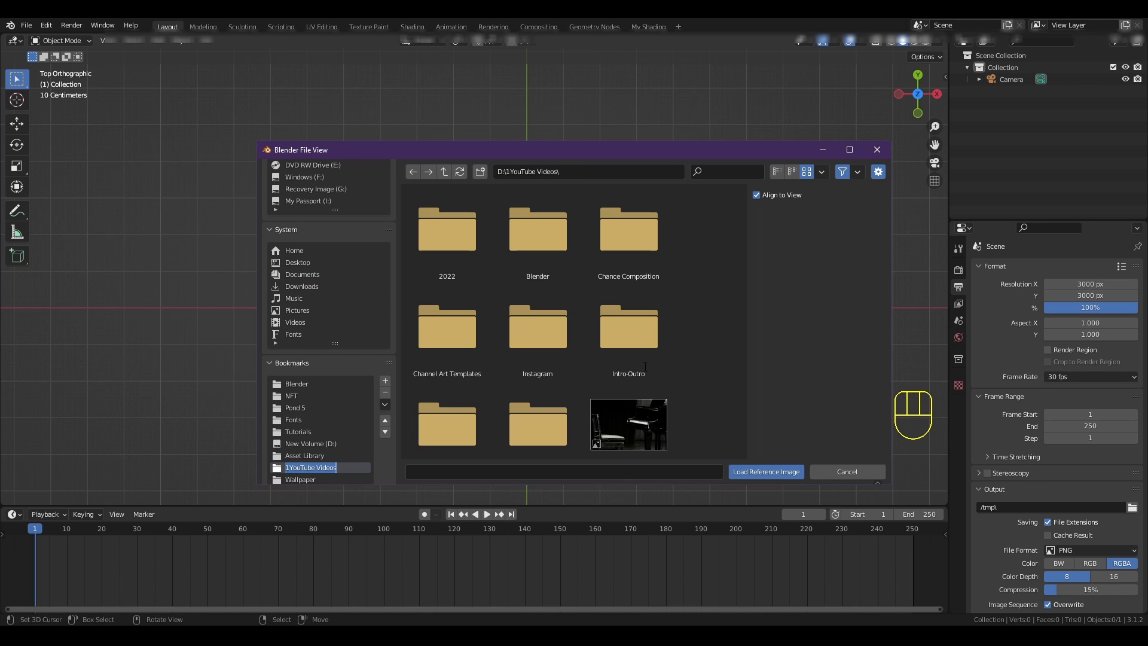
double_click(619, 243)
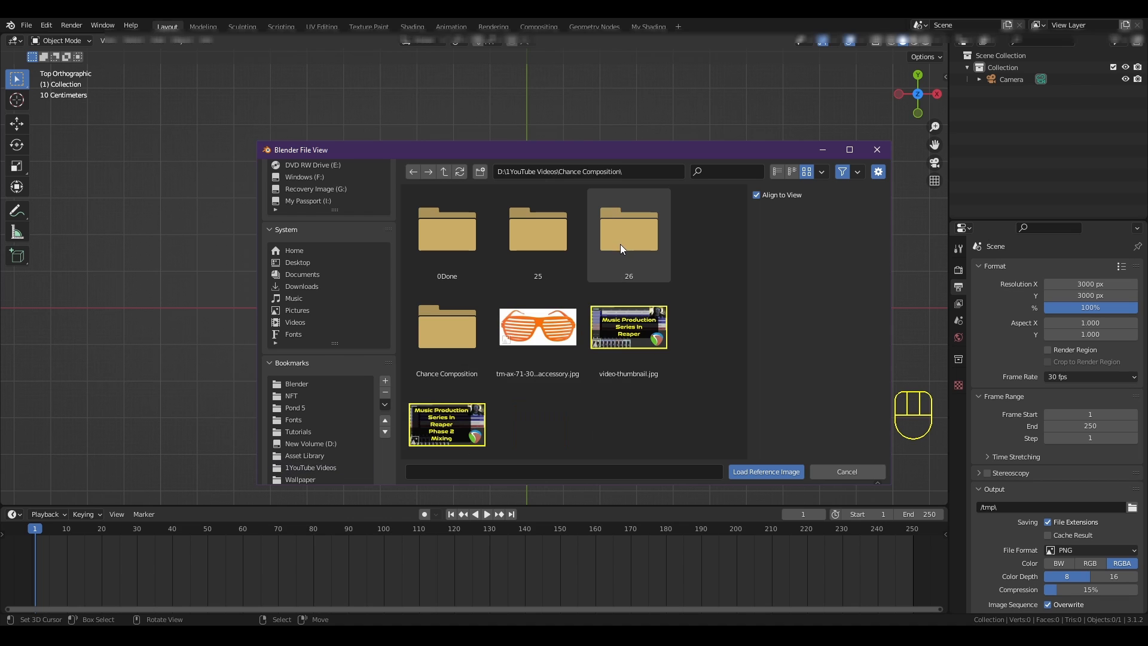
left_click(536, 335)
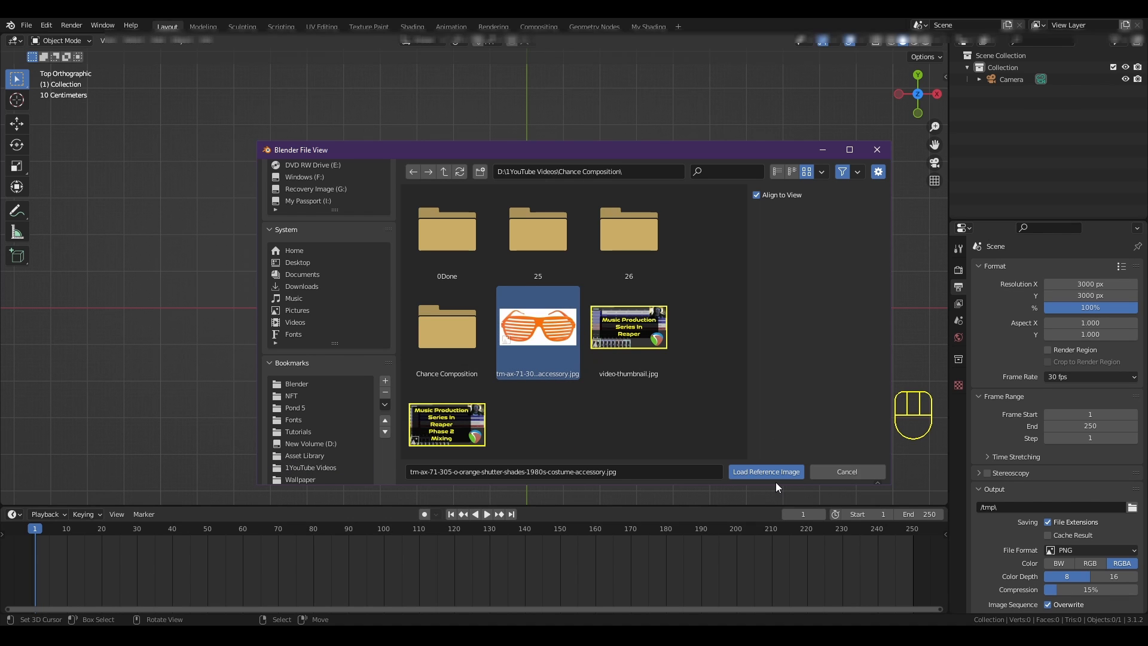
left_click(763, 472)
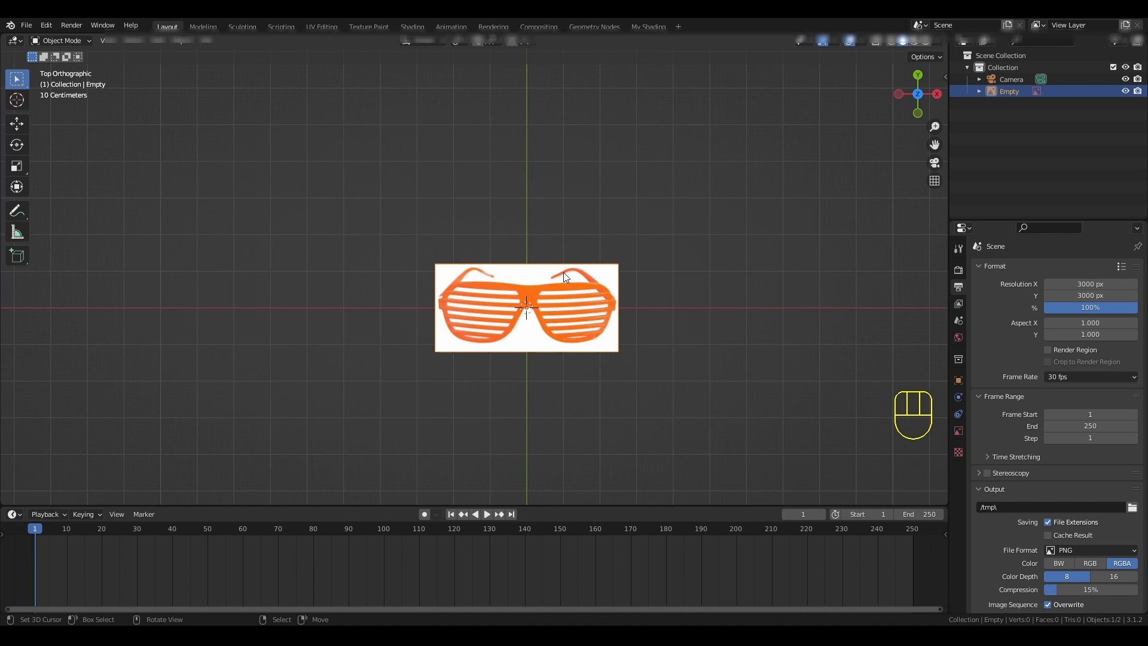
- Expand the Empty in the scene hierarchy and select the shutter-shades image data beneath it
scroll(562, 359, "up", 2)
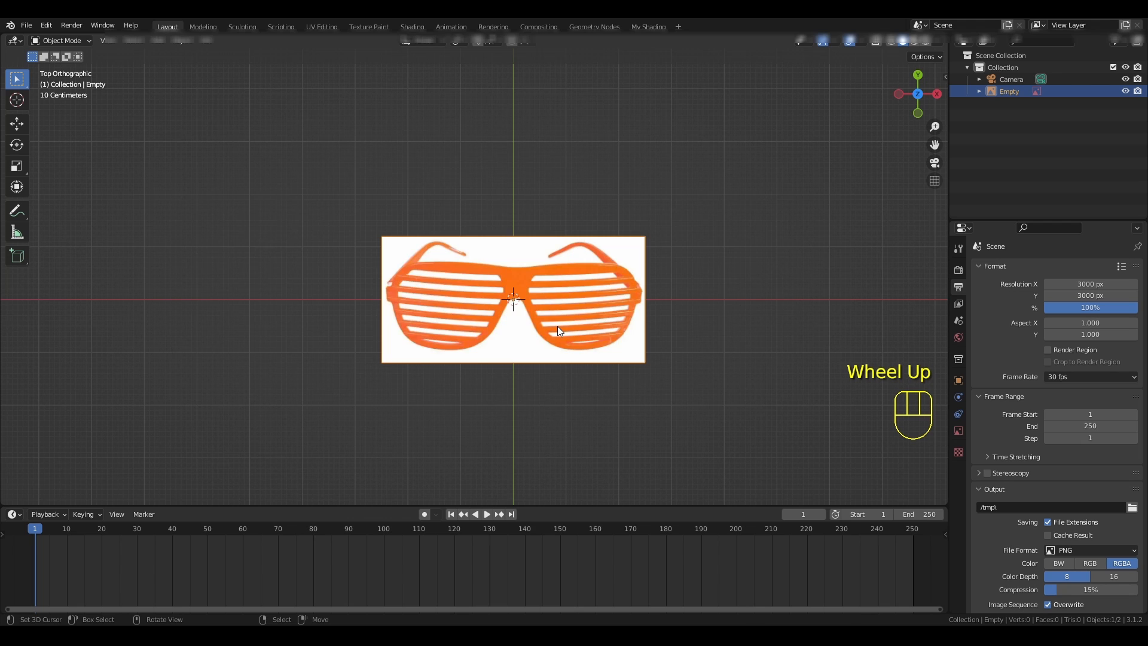
scroll(559, 331, "down", 1)
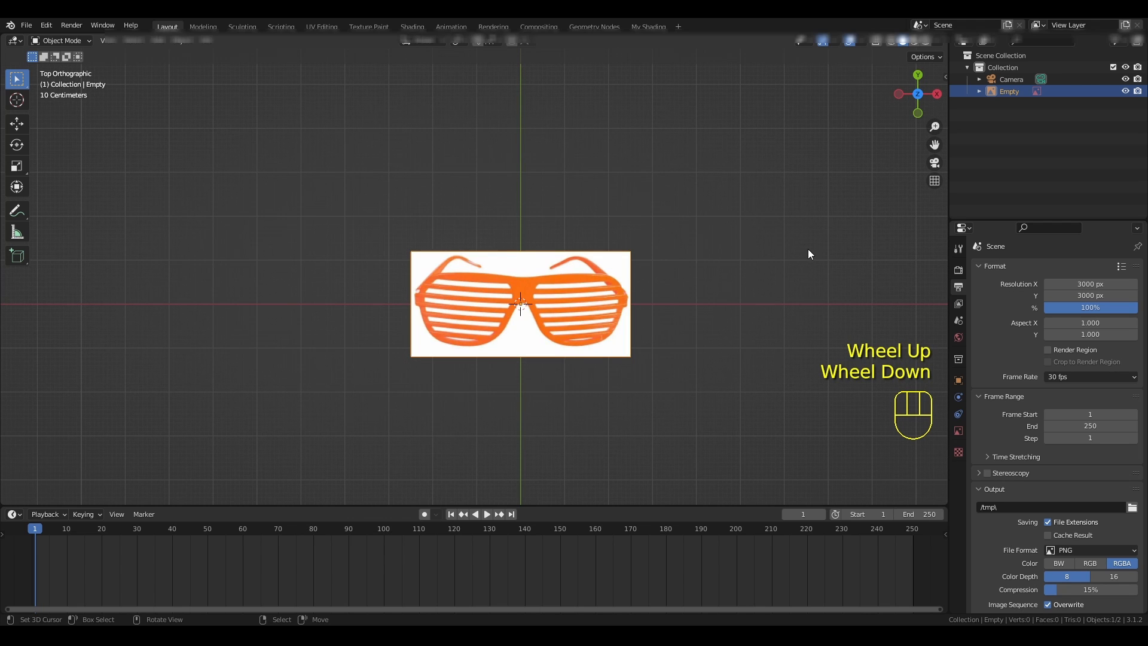
left_click(979, 91)
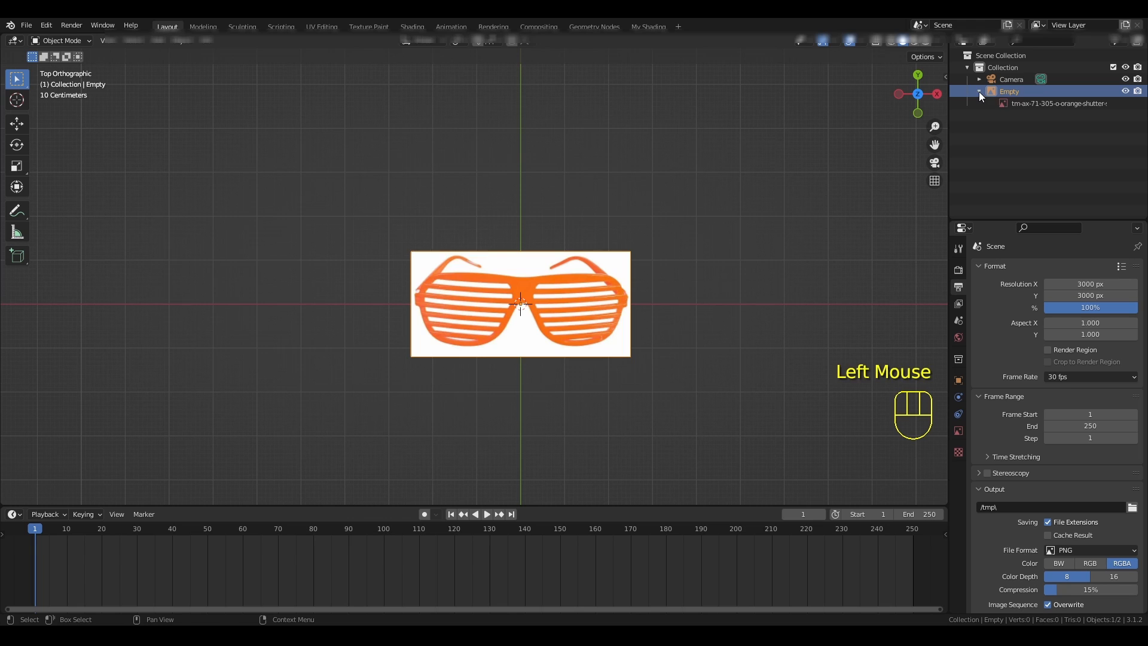
left_click(1051, 103)
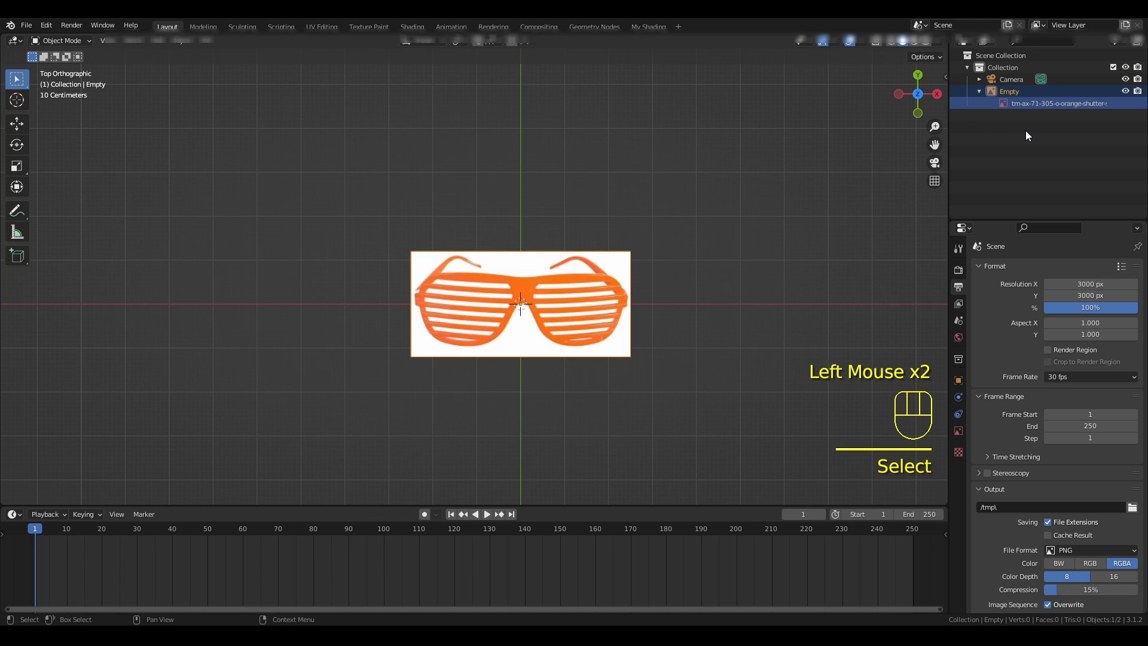
right_click(1032, 104)
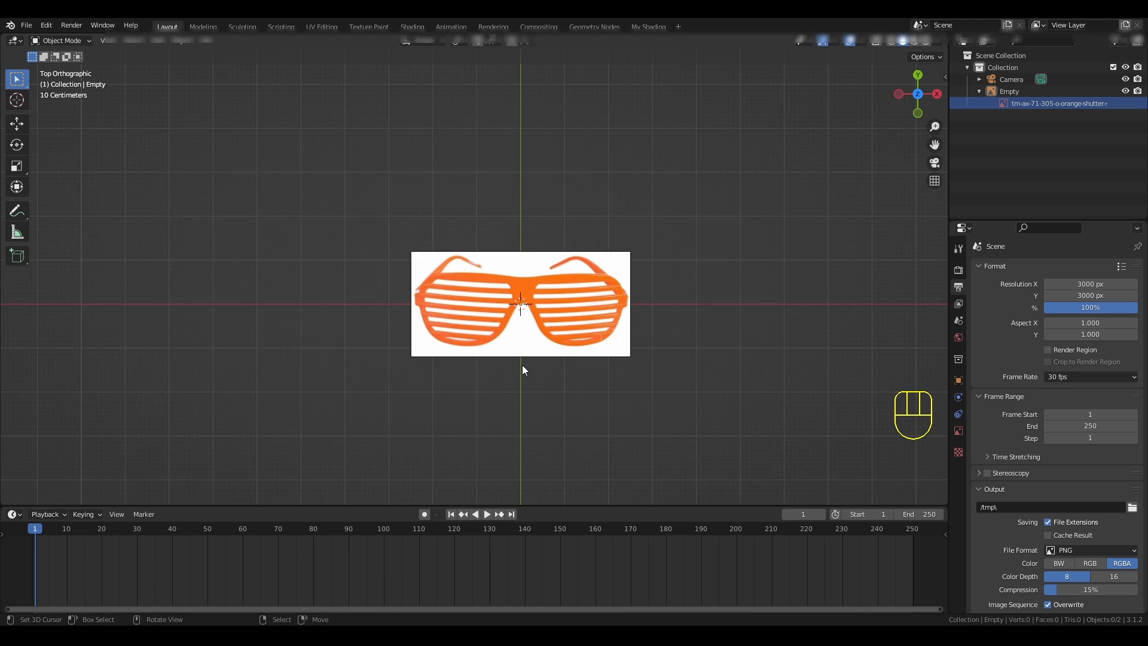
- Select the shutter-shades reference image in the viewport and try to nudge it in the negative X direction
scroll(474, 328, "up", 2)
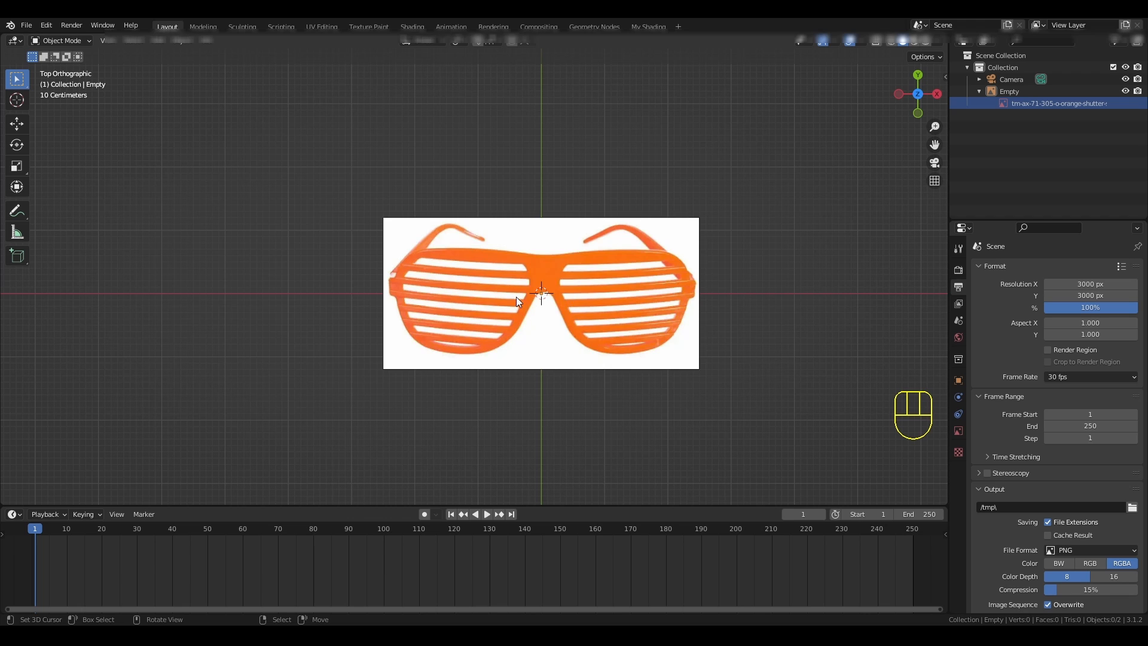
scroll(516, 297, "up", 4)
scroll(515, 295, "down", 3)
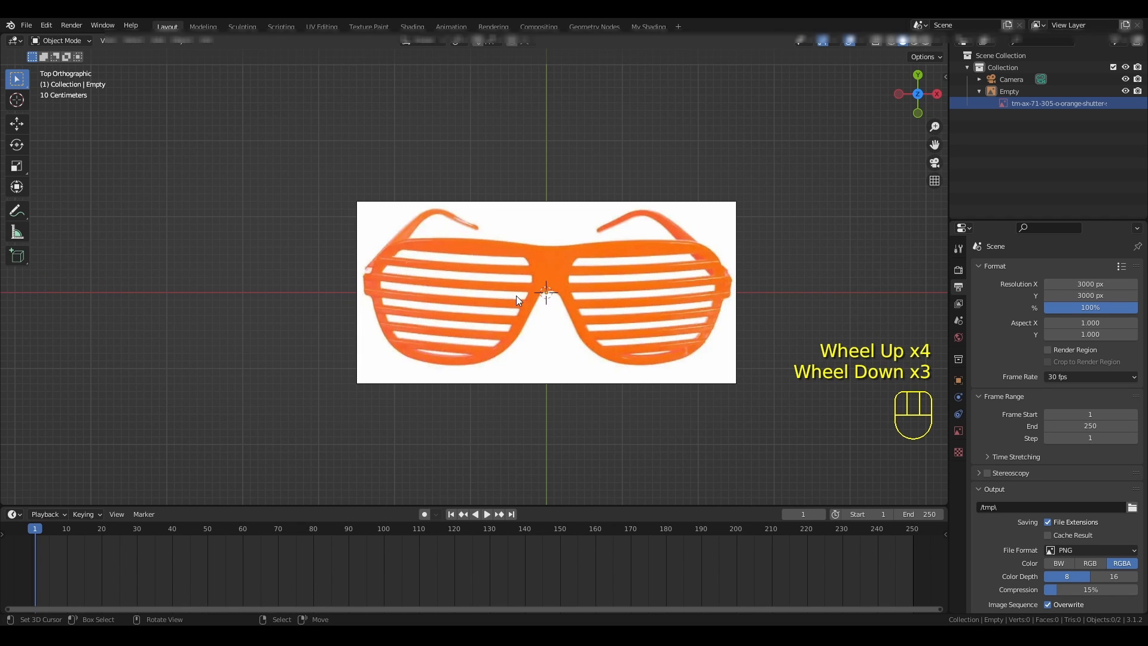
scroll(583, 281, "up", 1)
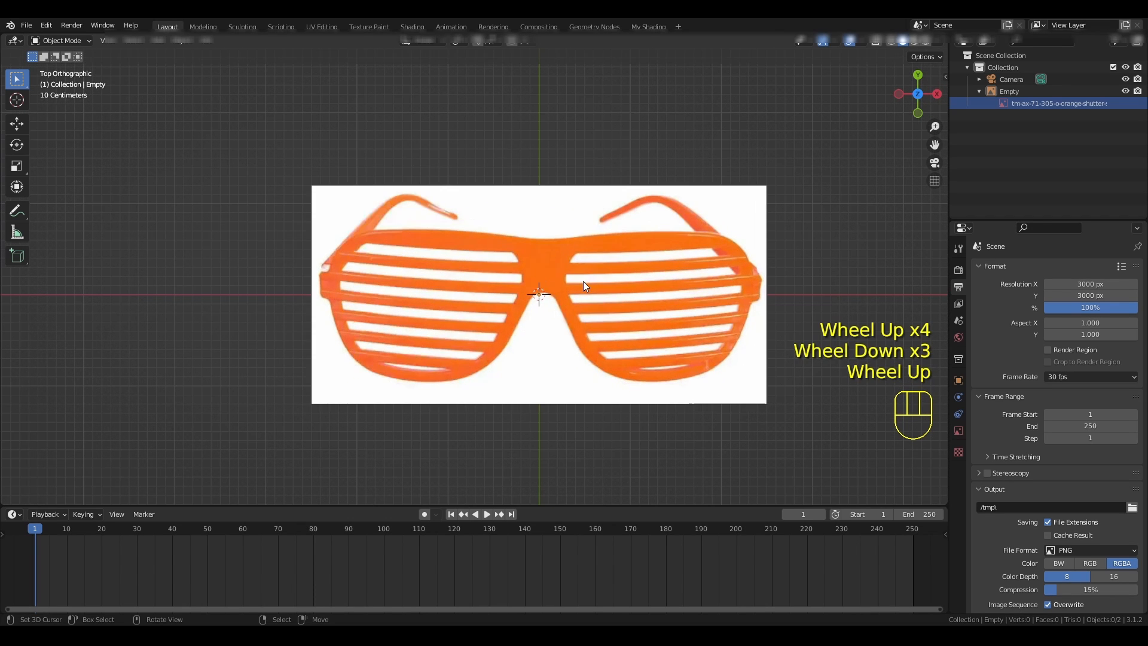
right_click(724, 395)
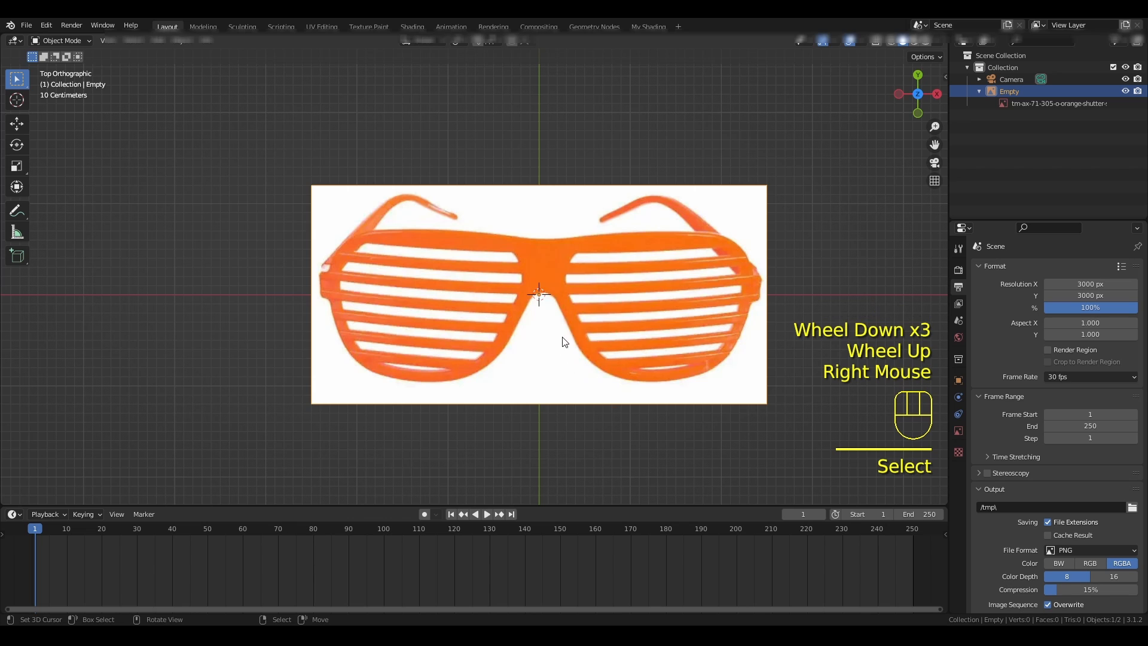
key("Left")
key("Left")
key("Left")
key("Left")
key("Left")
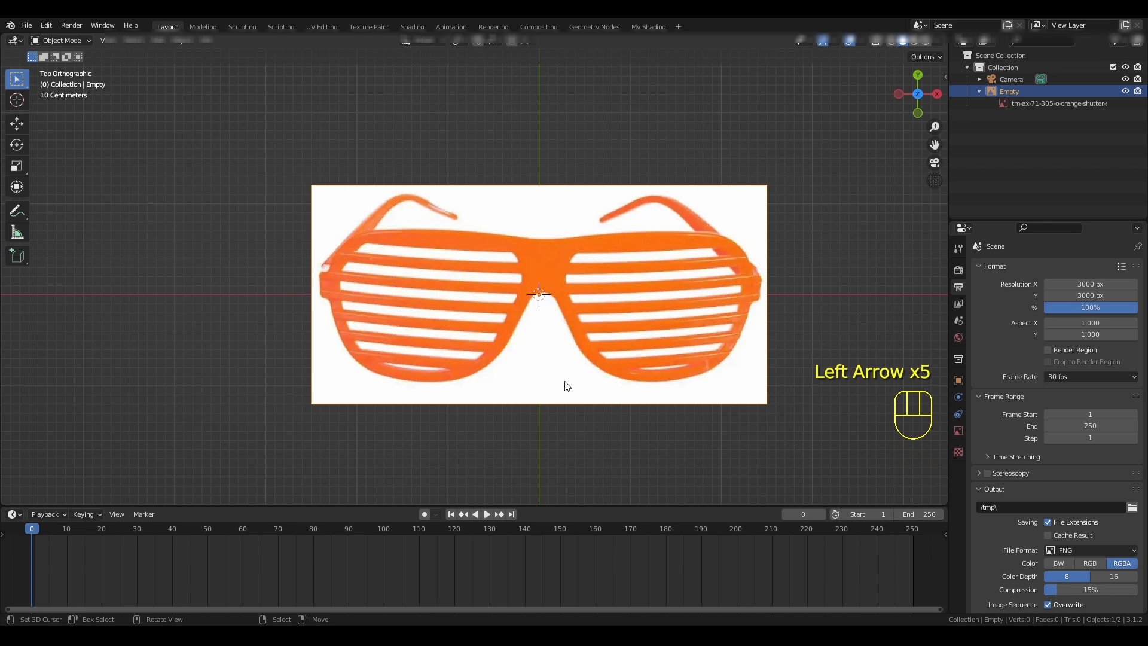
- Move the reference image about 0.046 m in negative X to center the glasses' nose bridge on the Y axis
right_click(568, 385)
key("g")
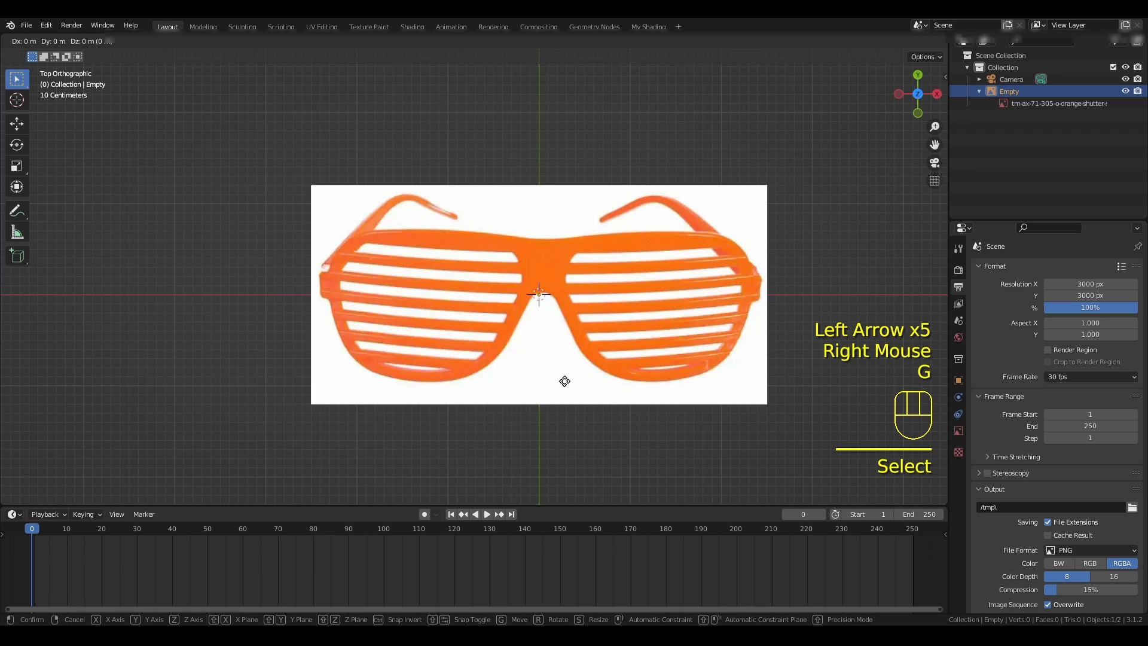
key("Left")
key("Left")
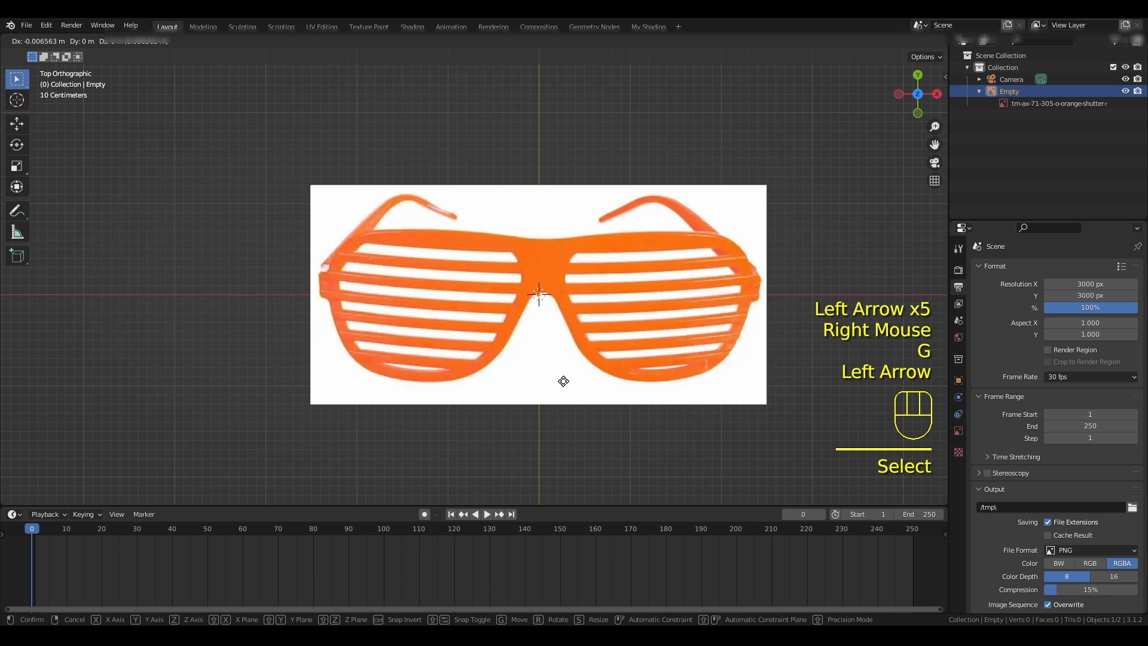
key("Left")
key("Left")
key("Left")
key("Left")
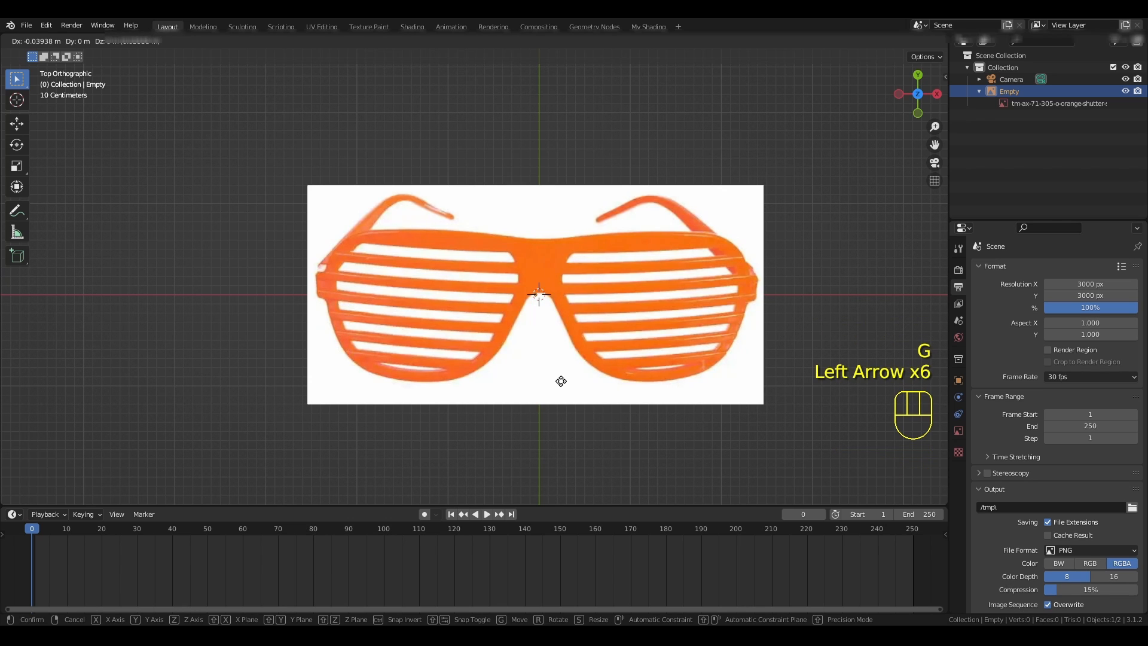
key("Left")
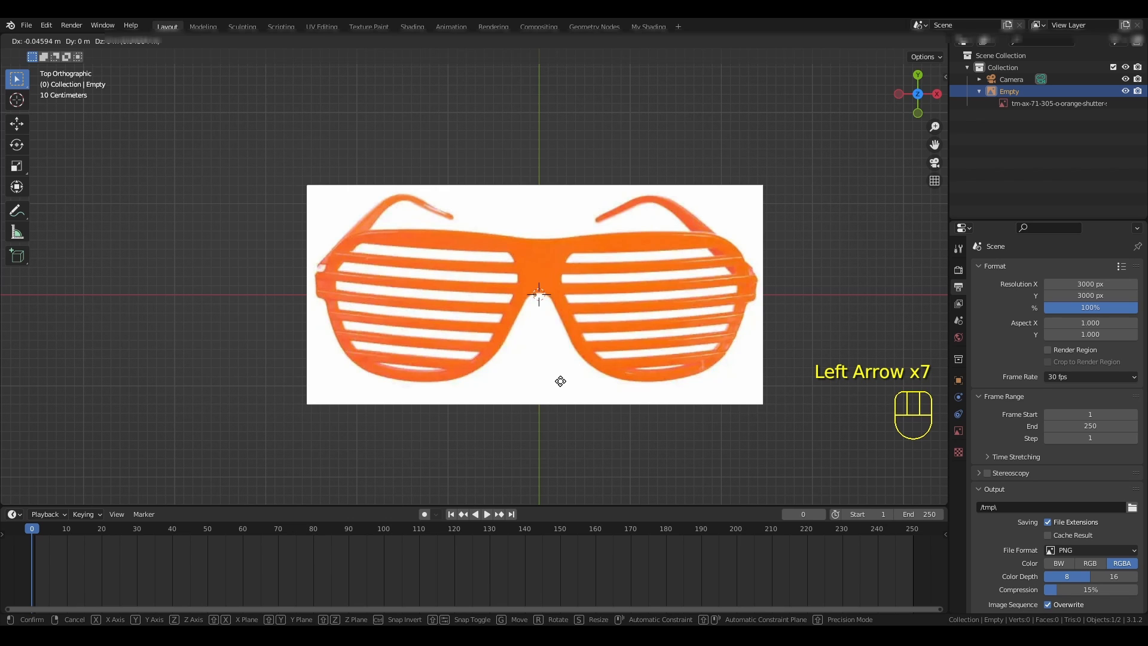
left_click(561, 381)
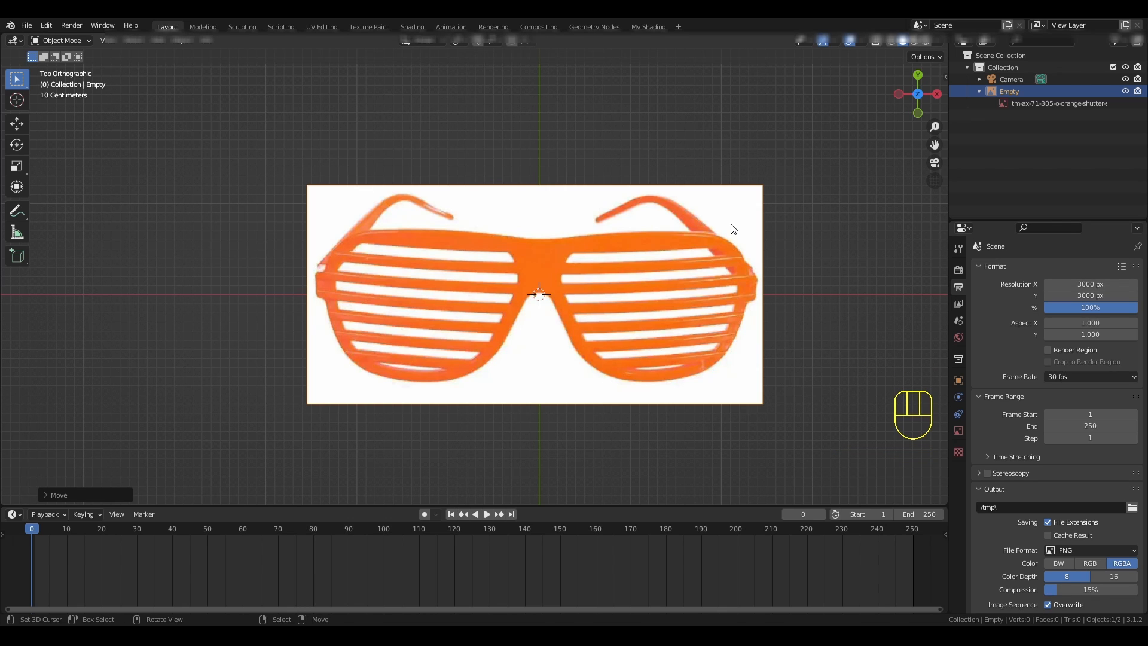
- Enable opacity for the shutter-shades reference image and lower it so the image is semi-transparent
left_click(957, 432)
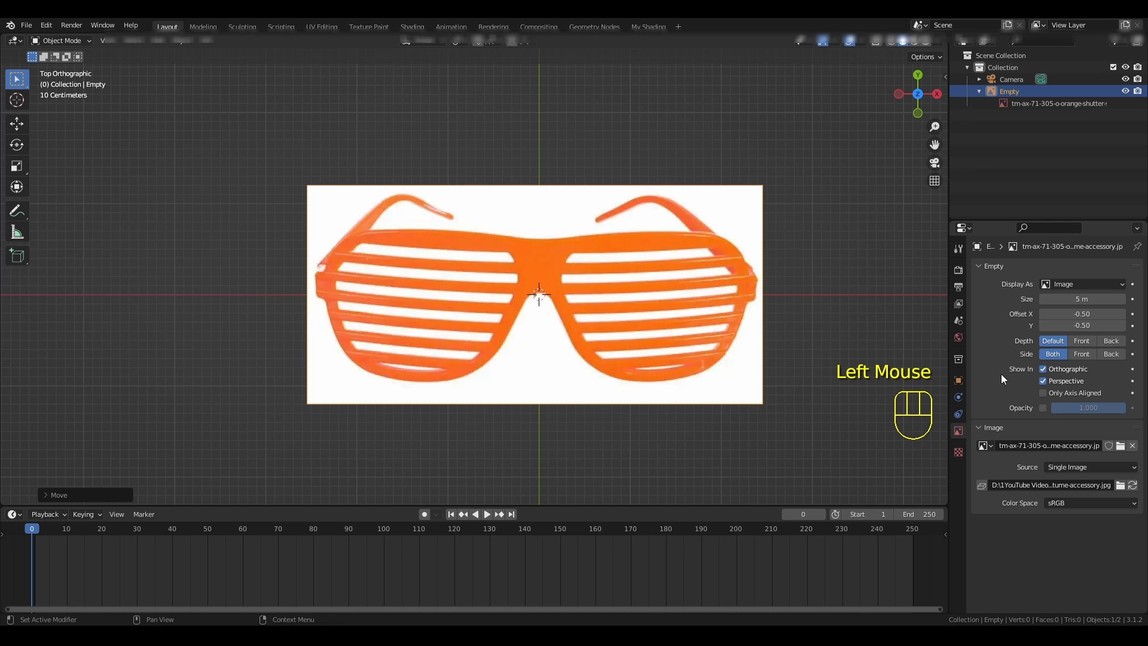
left_click(1043, 408)
left_click_drag(1086, 409, 1032, 409)
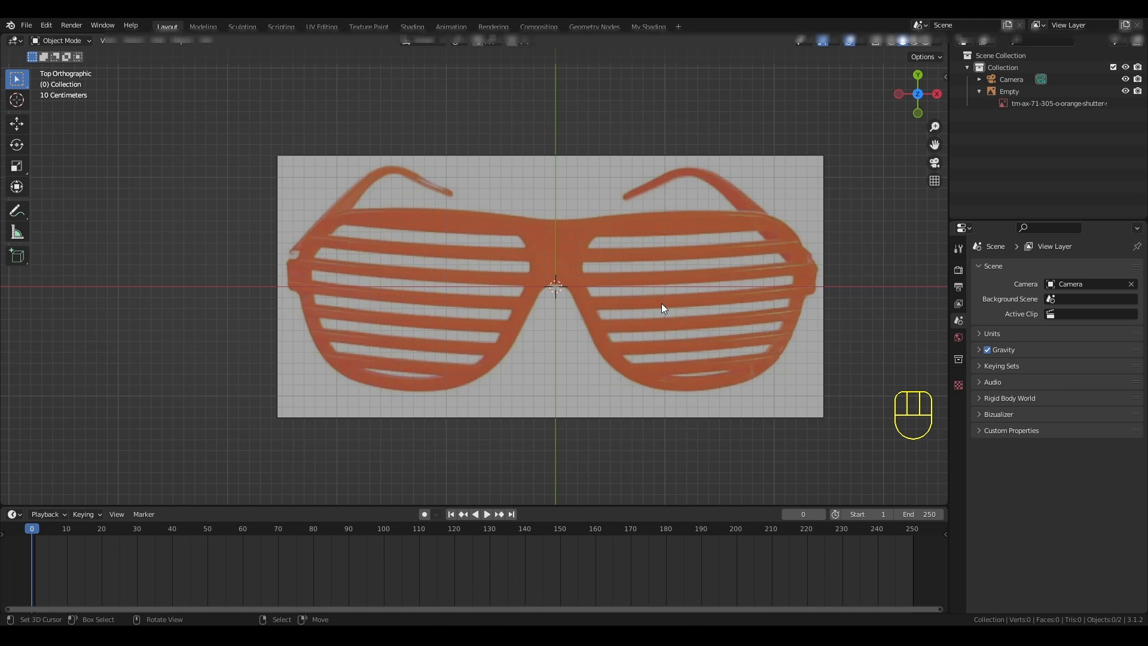
- Add a mesh plane at the center of the scene over the glasses reference
key("shift+a")
mouse_move(662, 304)
left_click(708, 306)
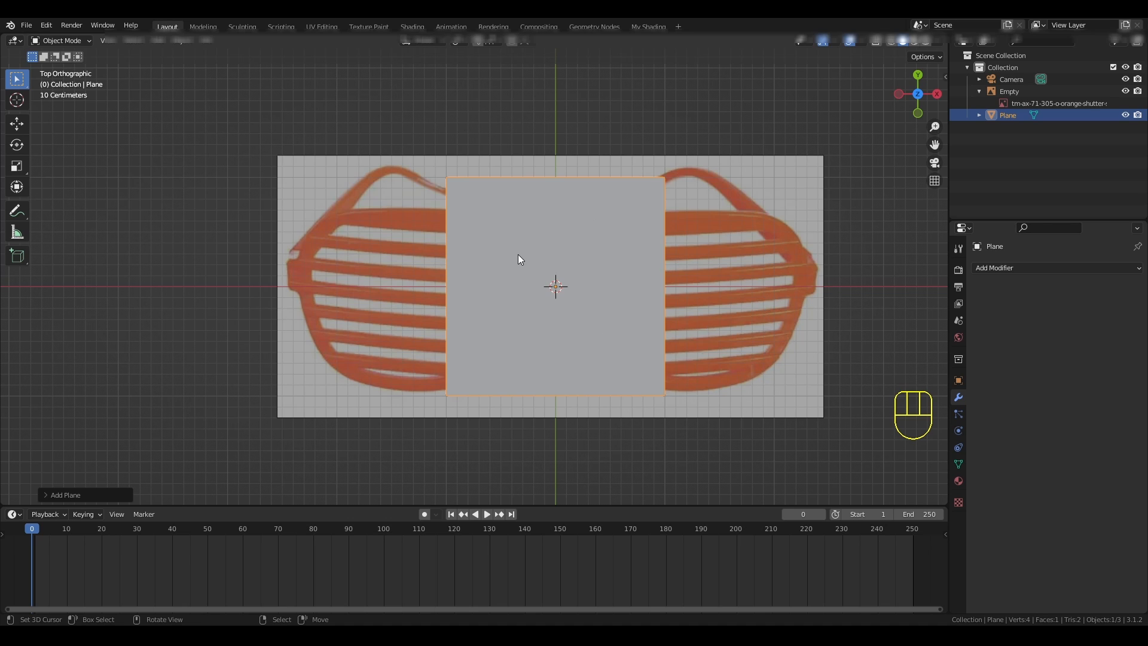
- In Edit Mode, divide the plane into horizontal strips with 13 evenly spaced loop cuts, without sliding them
key("Tab")
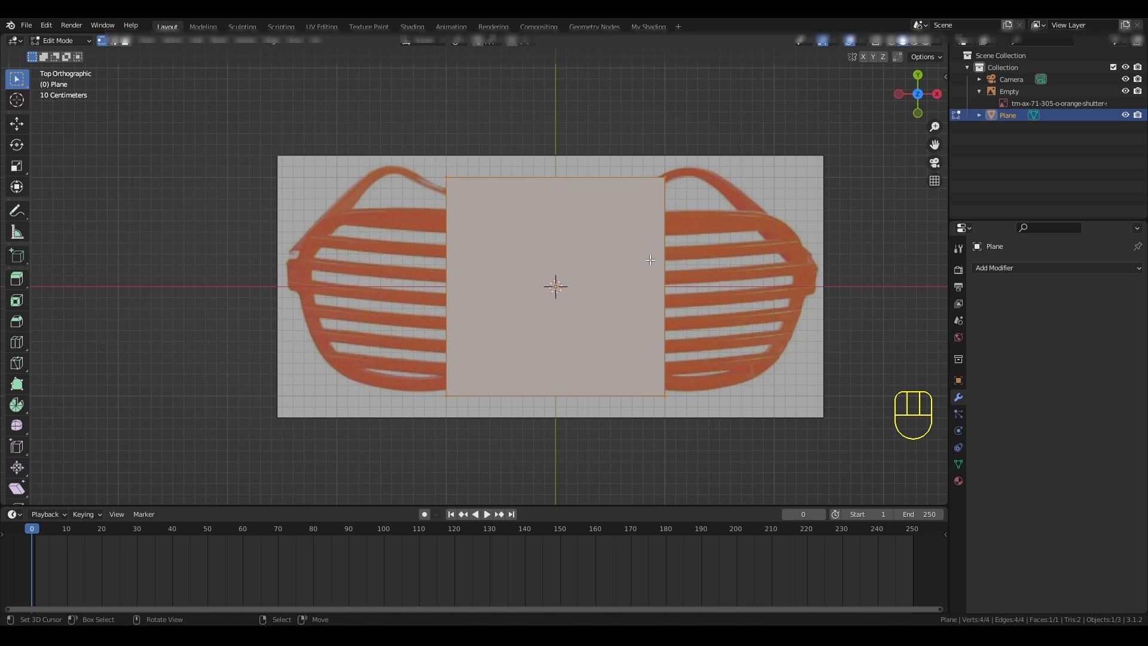
key("ctrl+r")
scroll(650, 259, "up", 4)
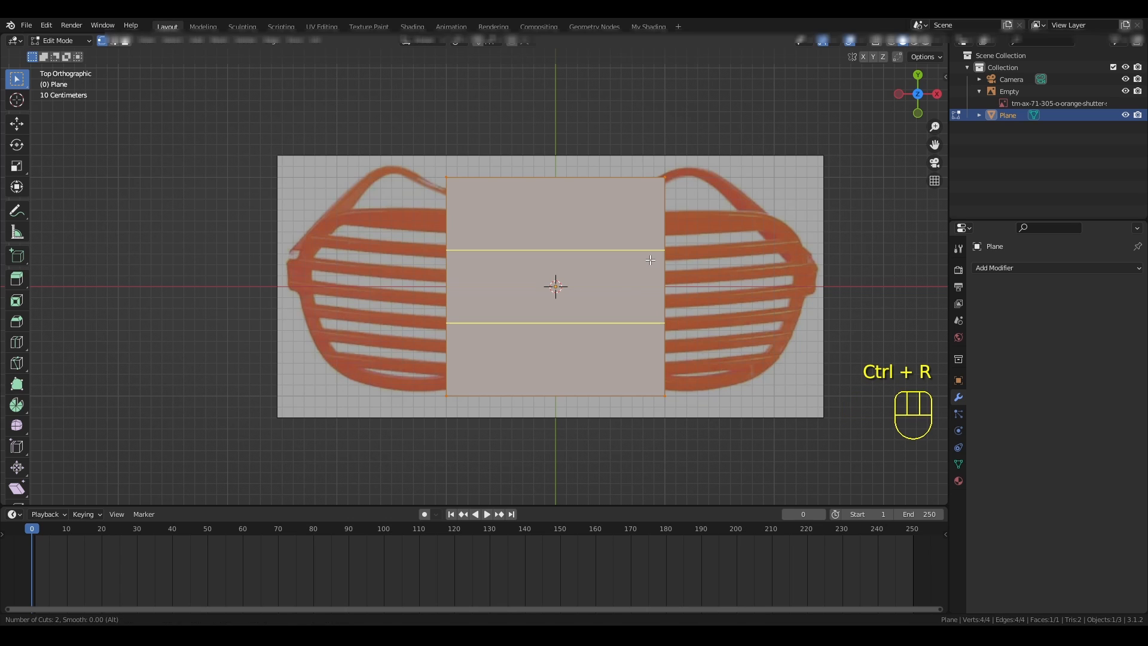
scroll(651, 259, "up", 4)
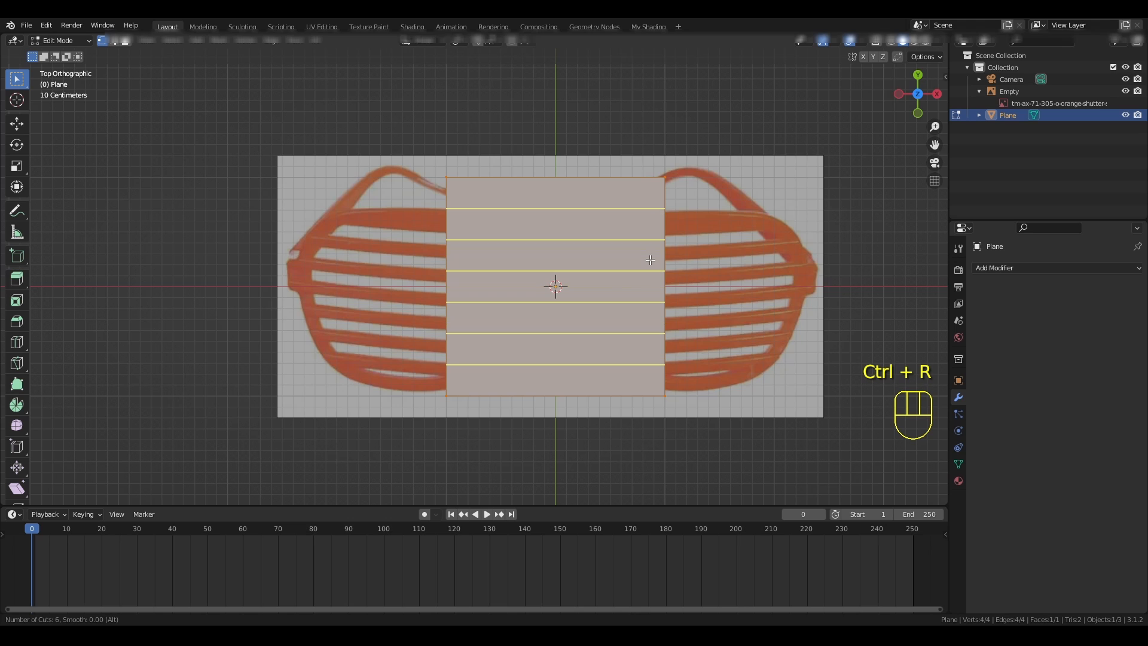
scroll(651, 260, "up", 4)
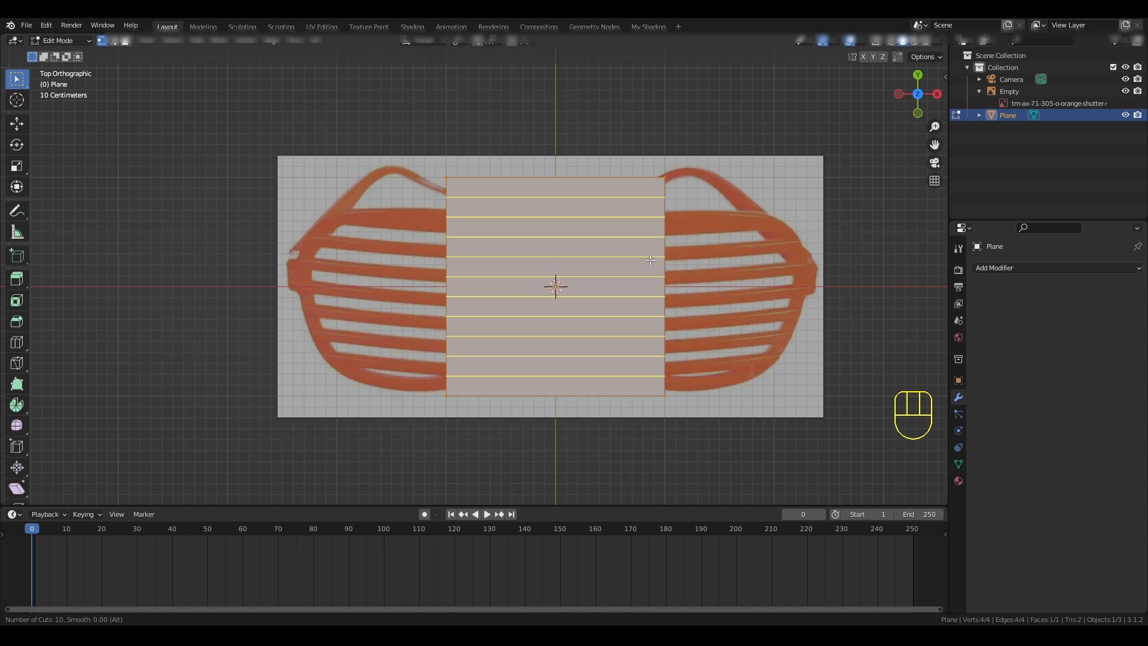
left_click(650, 259)
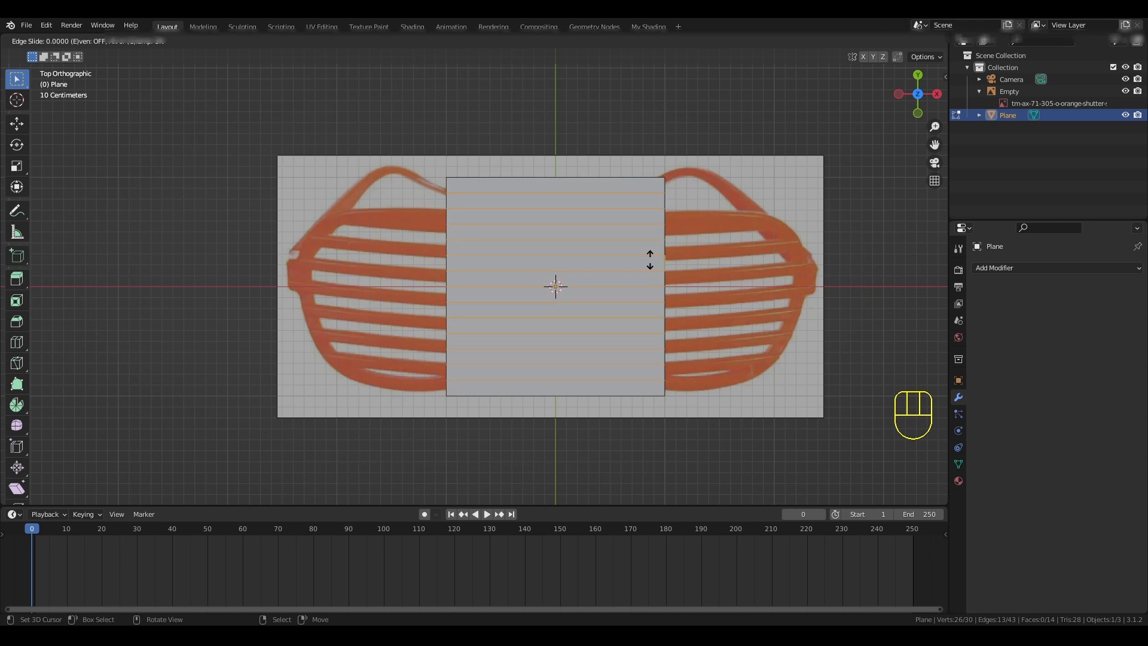
right_click(651, 259)
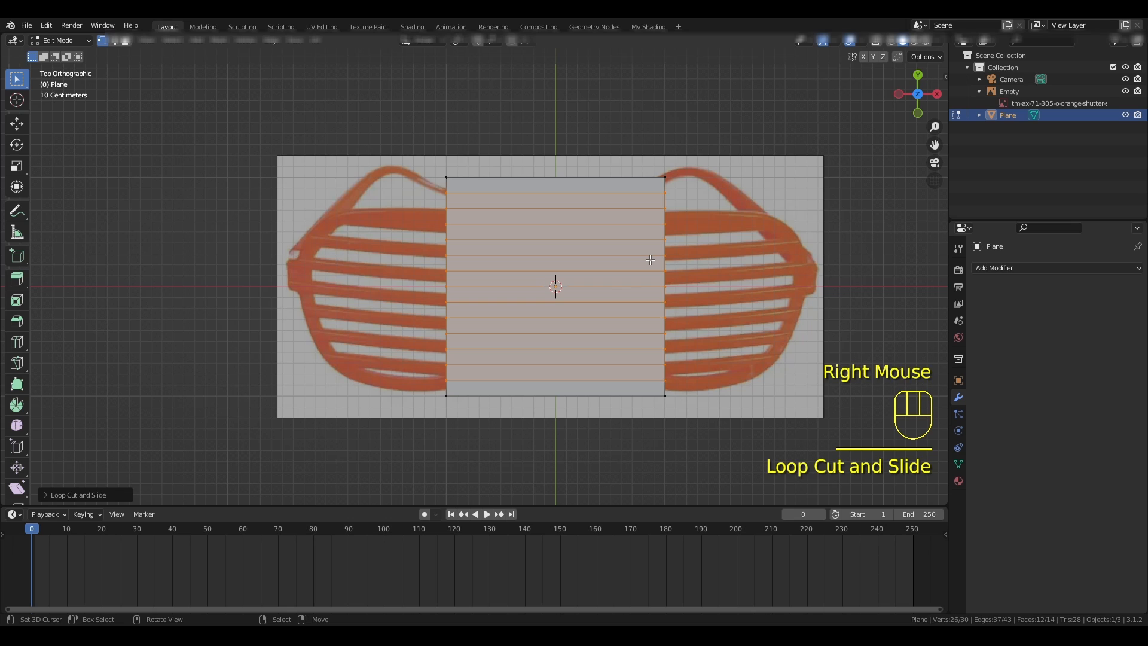
- Select every second strip face, from the second at the plane's upper end down to the lowest, and delete those faces
key("a")
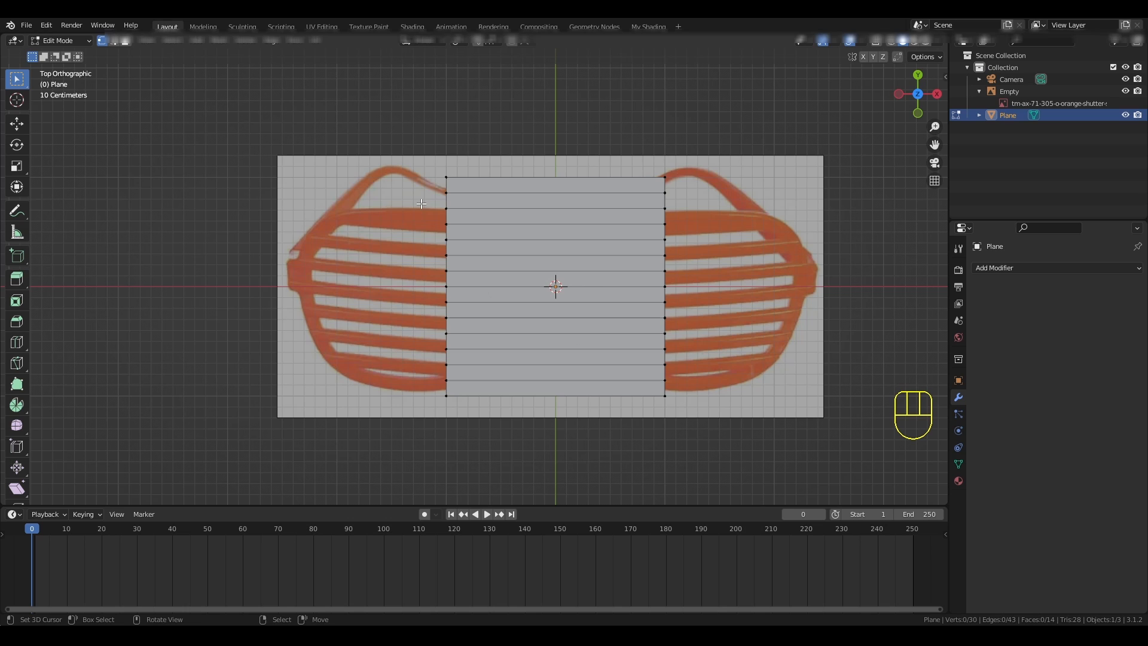
key("3")
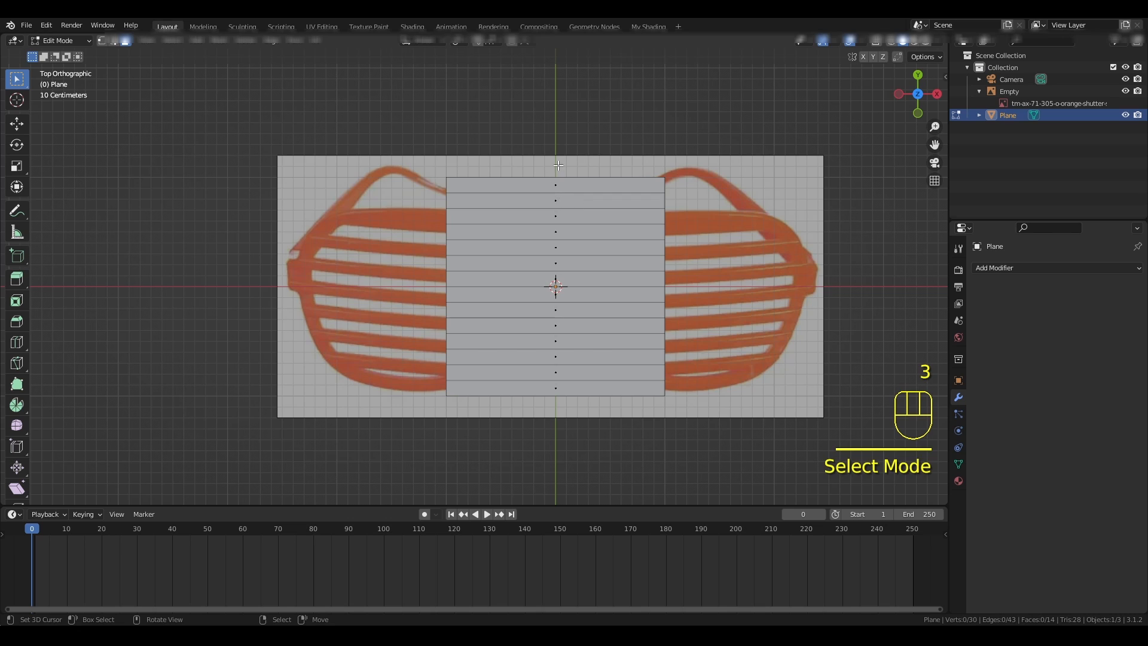
right_click(555, 202)
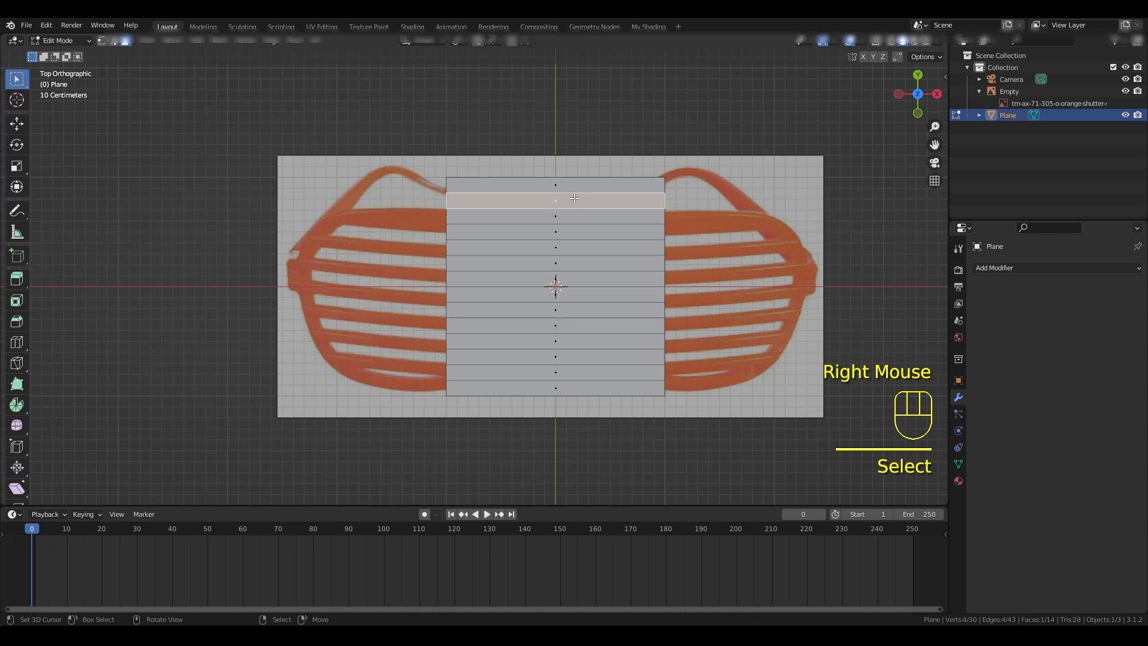
right_click(573, 231, "shift")
right_click(570, 264, "shift")
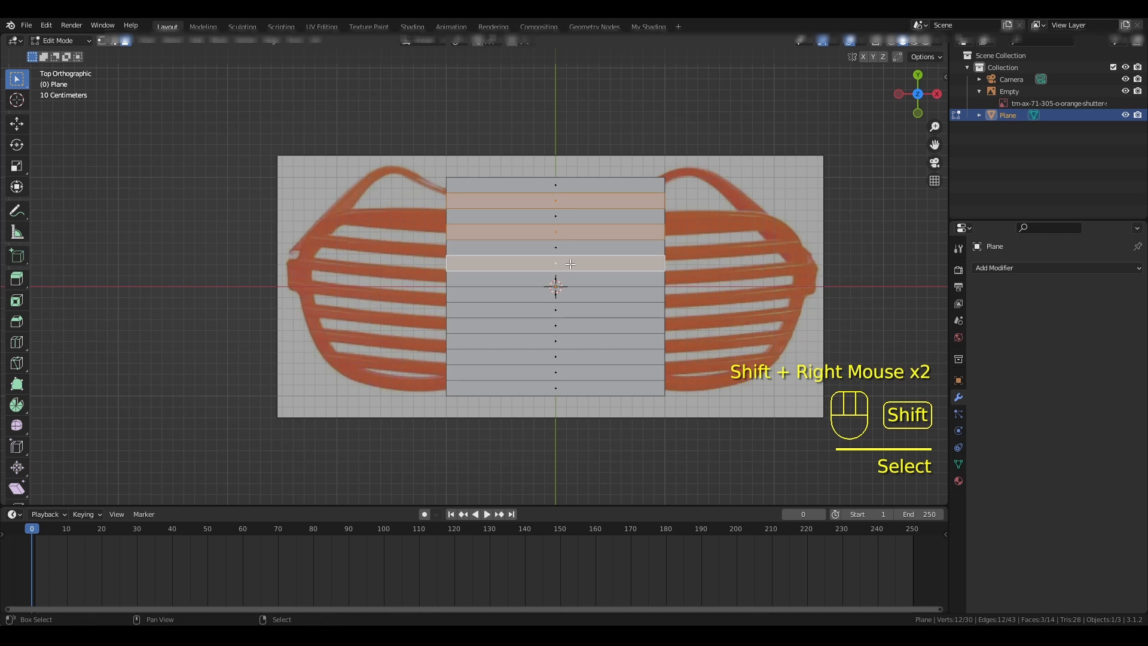
right_click(576, 295, "shift")
right_click(580, 328, "shift")
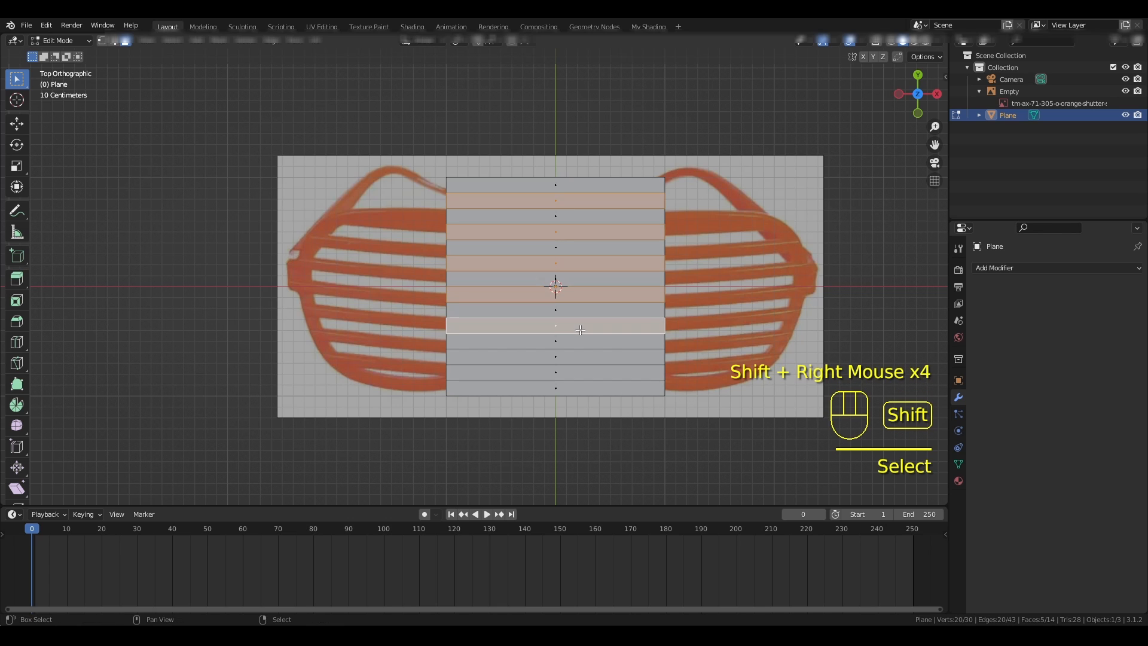
right_click(579, 359, "shift")
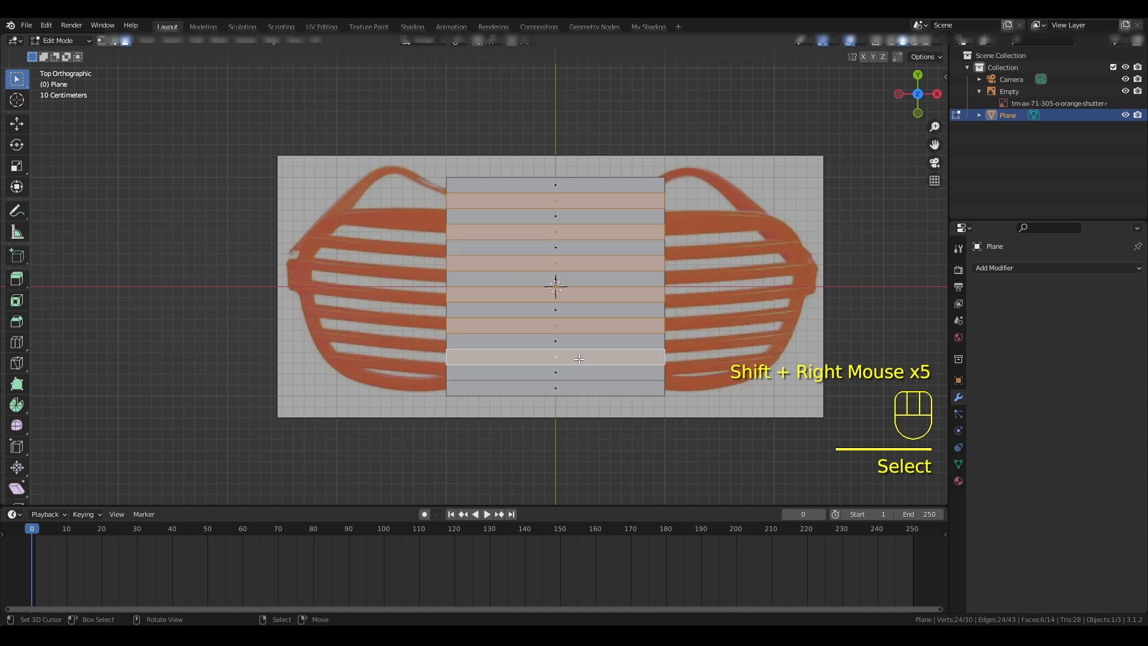
right_click(577, 389, "shift")
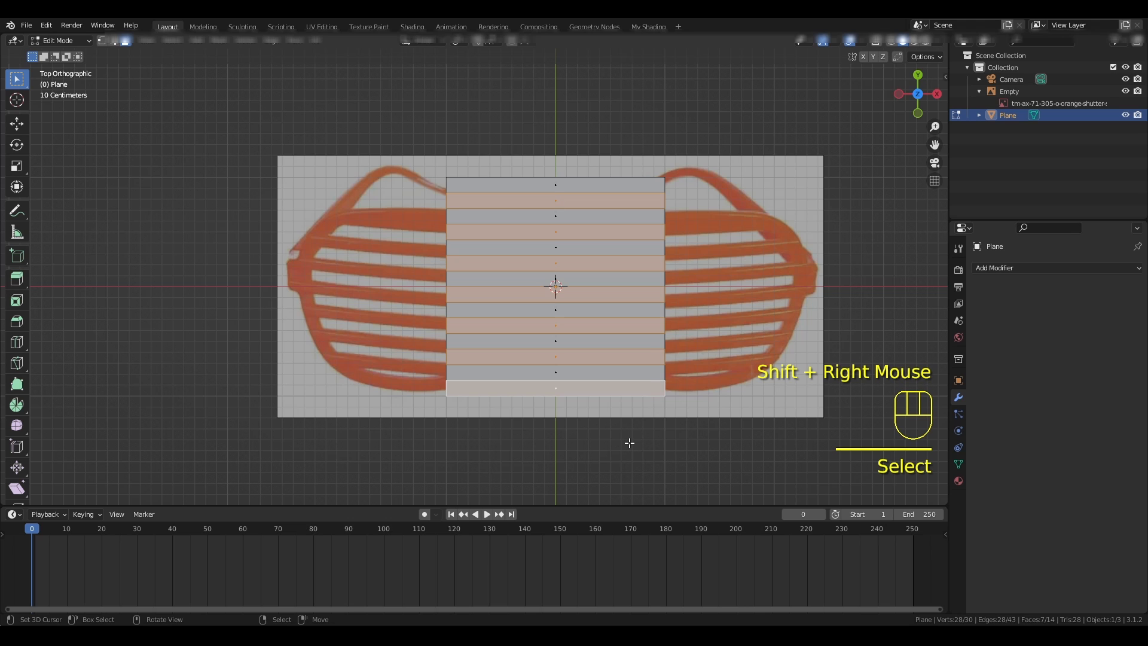
key("Delete")
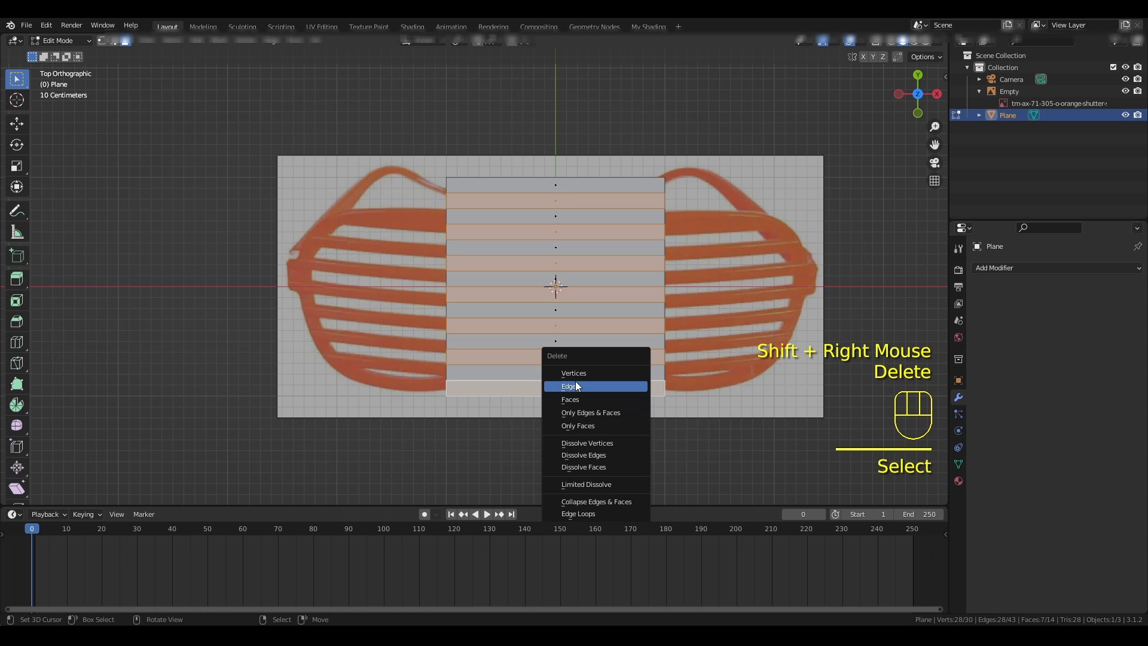
left_click(575, 399)
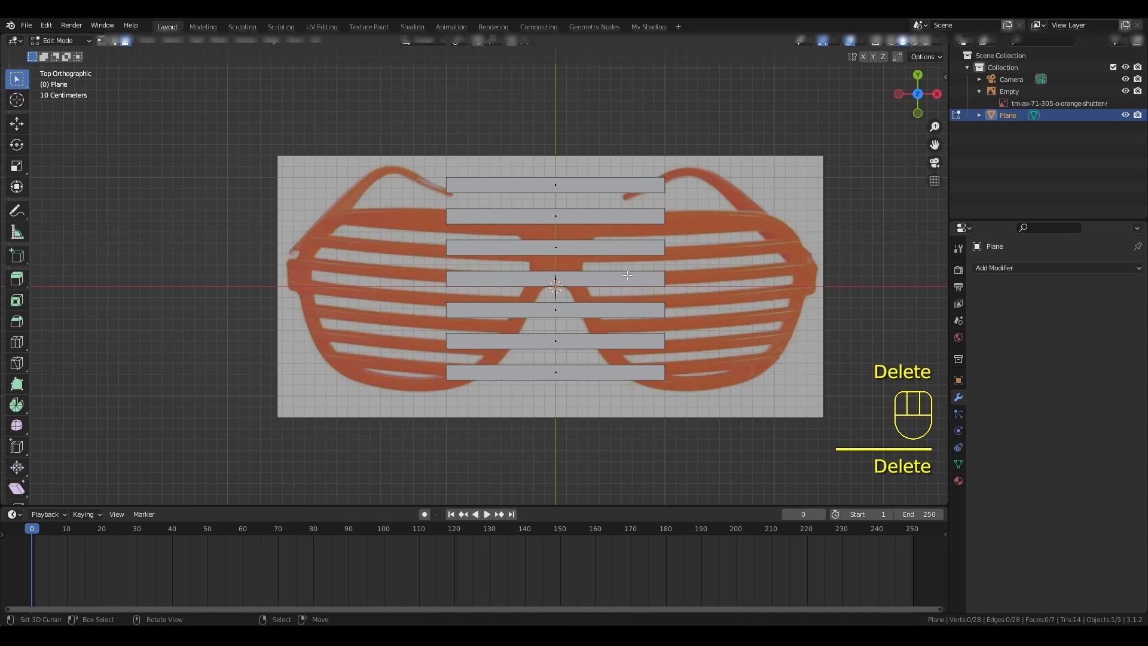
- In Object Mode, move the slatted plane about 1.225 m along X so it covers the right lens of the reference
key("Tab")
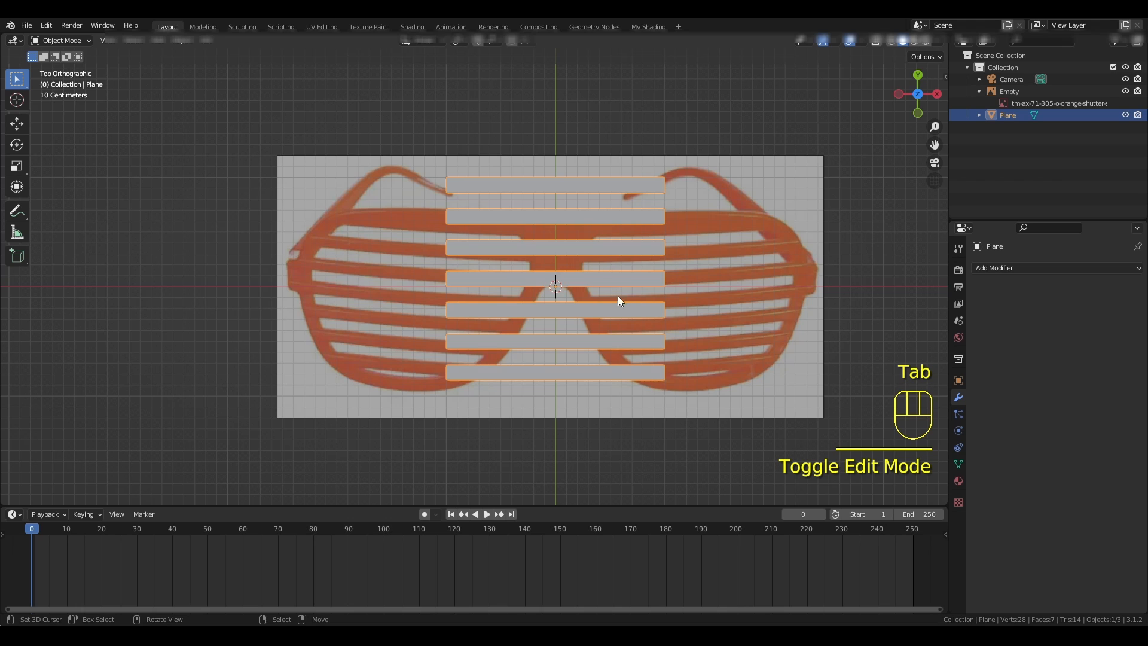
key("Tab")
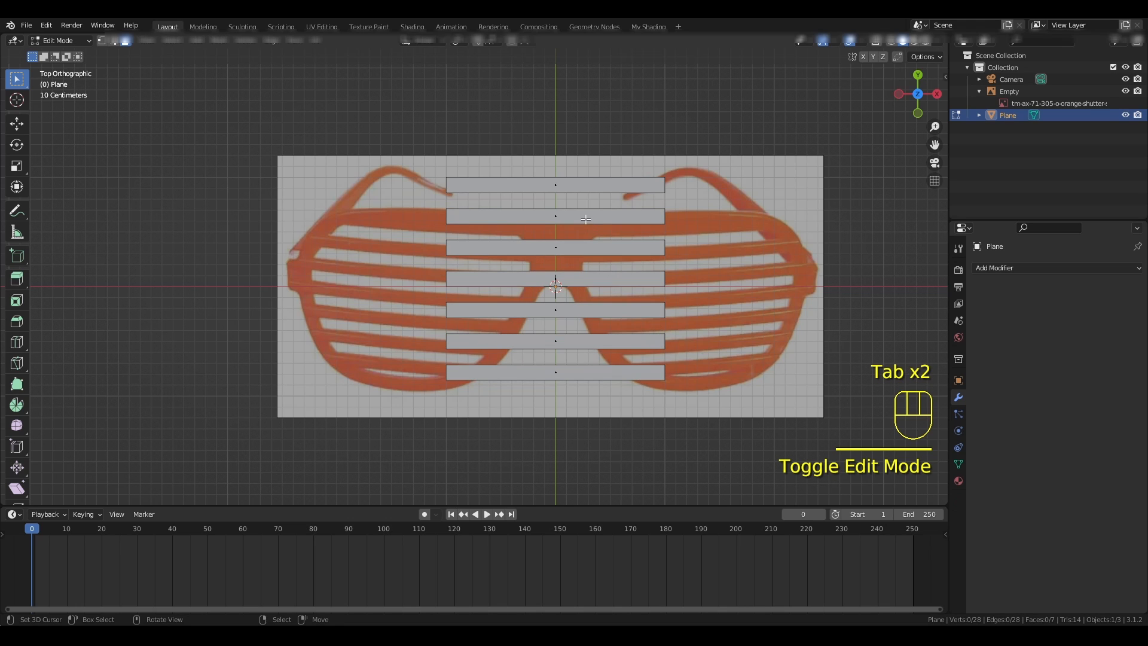
key("Tab")
right_click(561, 185)
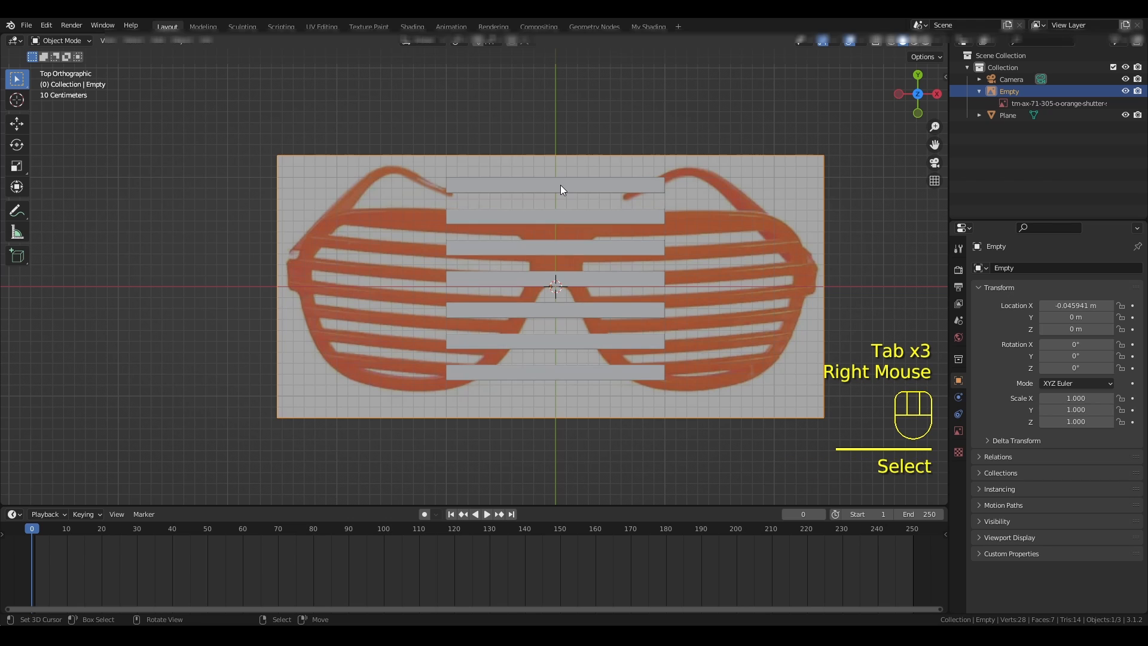
right_click(561, 185)
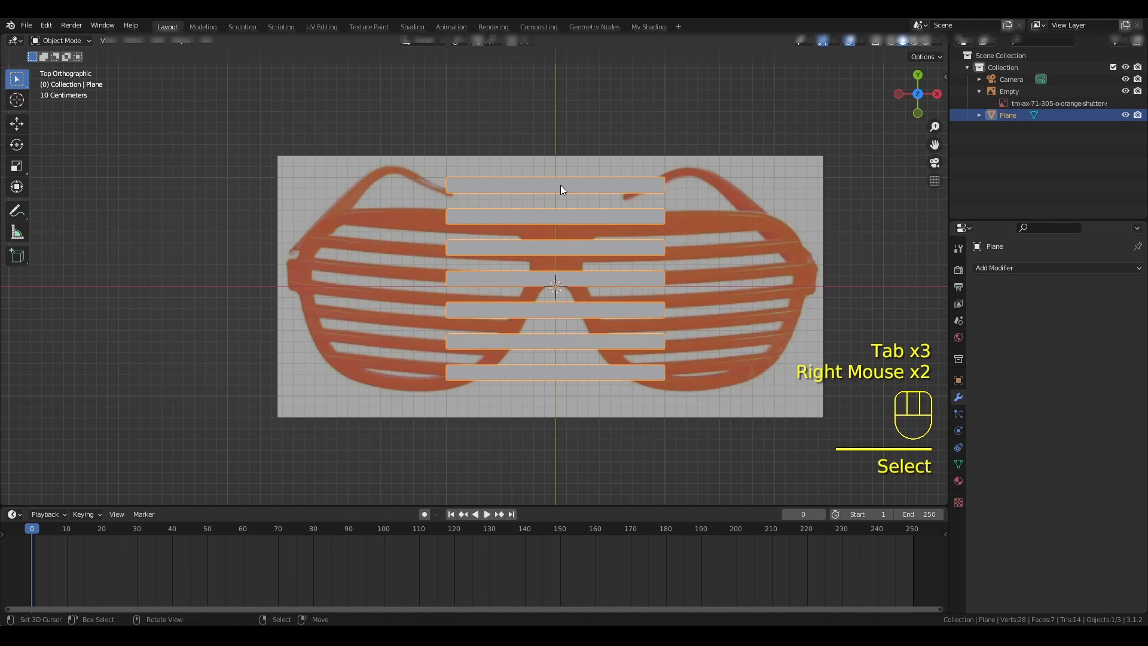
key("g")
key("x")
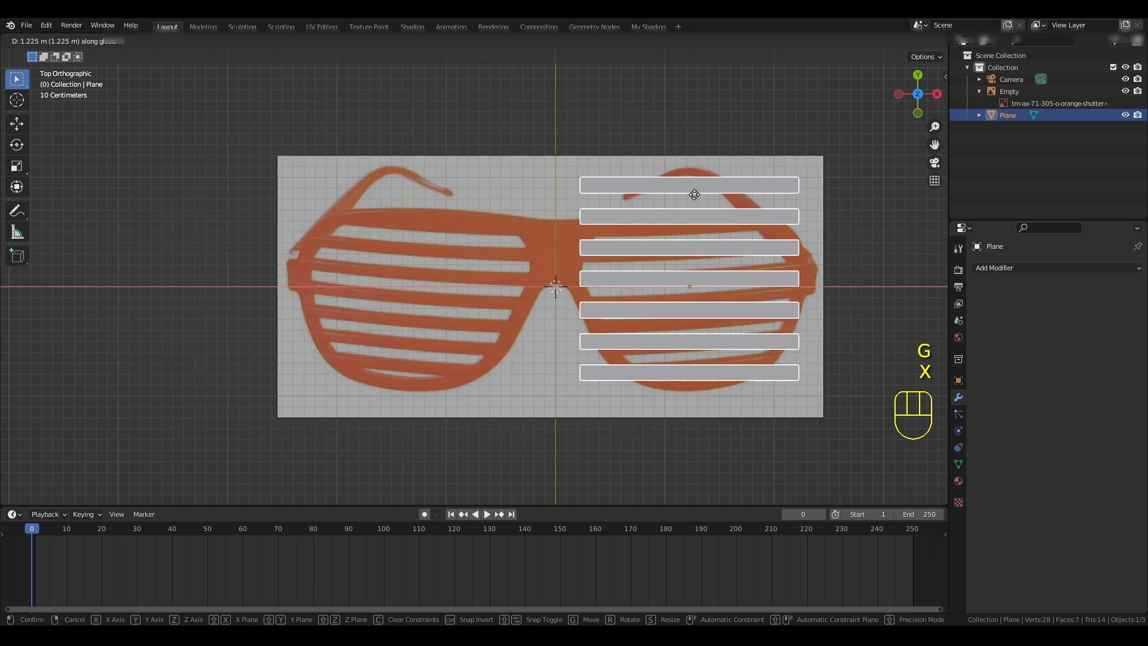
left_click(695, 196)
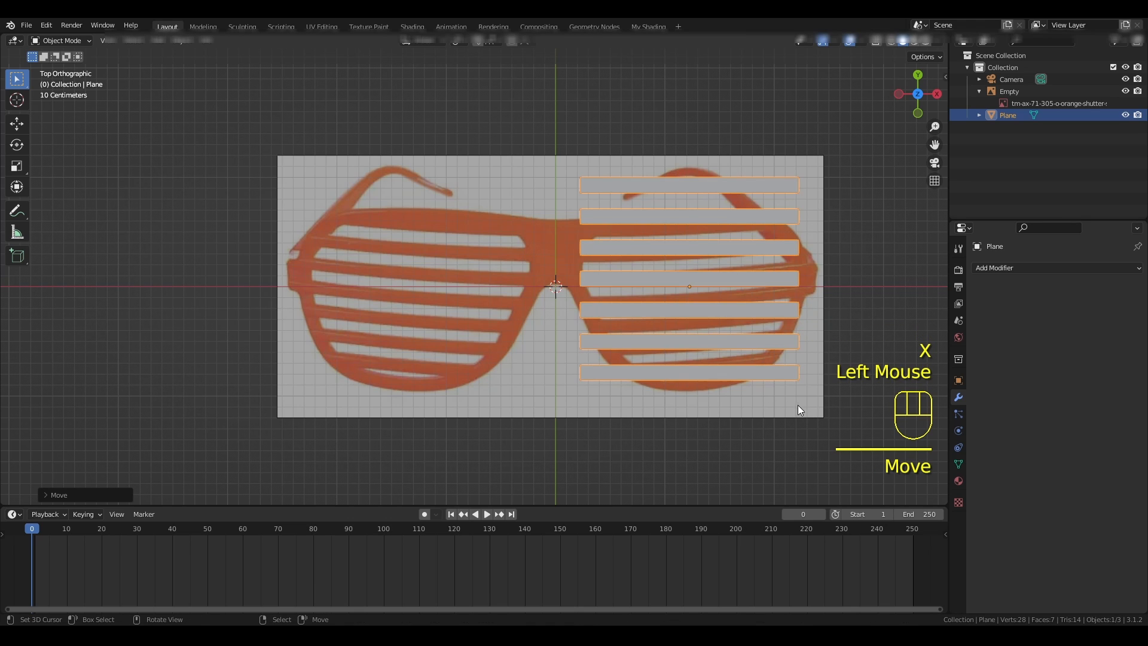
- In Edit Mode, scale all the slats along Y to about 0.8 to match the lens height
key("Tab")
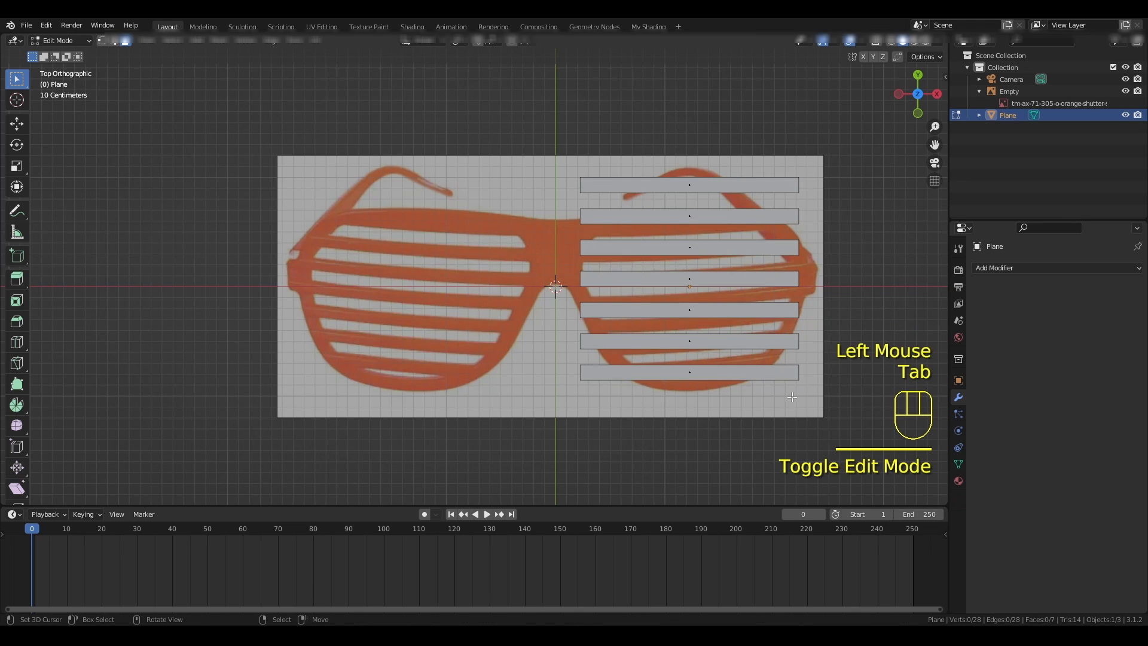
key("a")
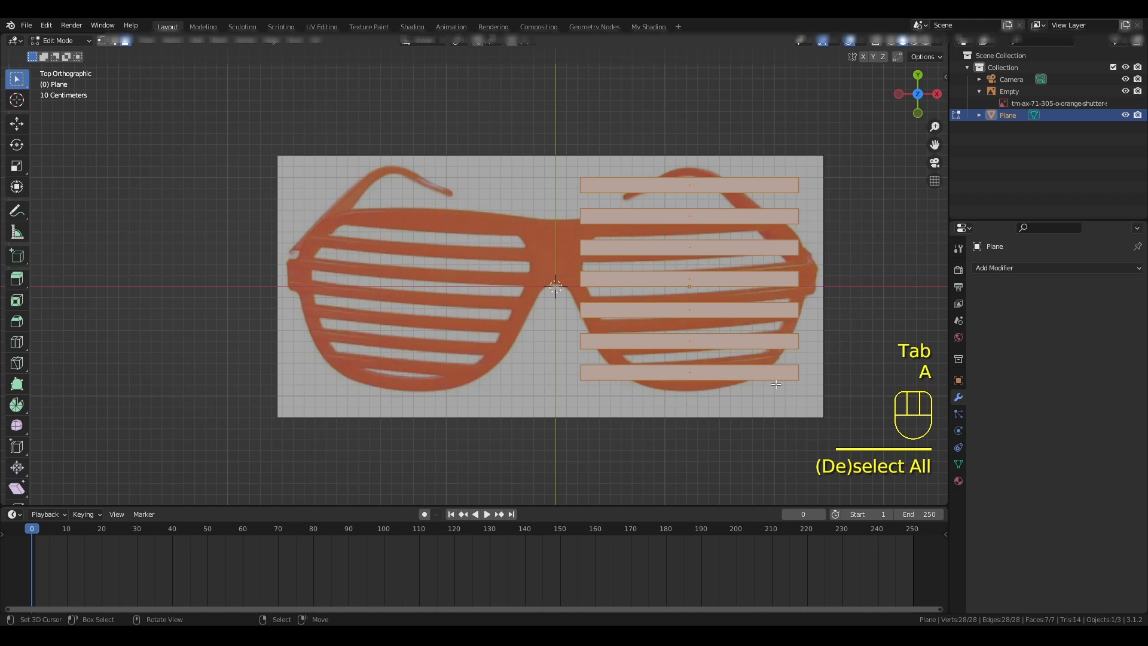
key("s")
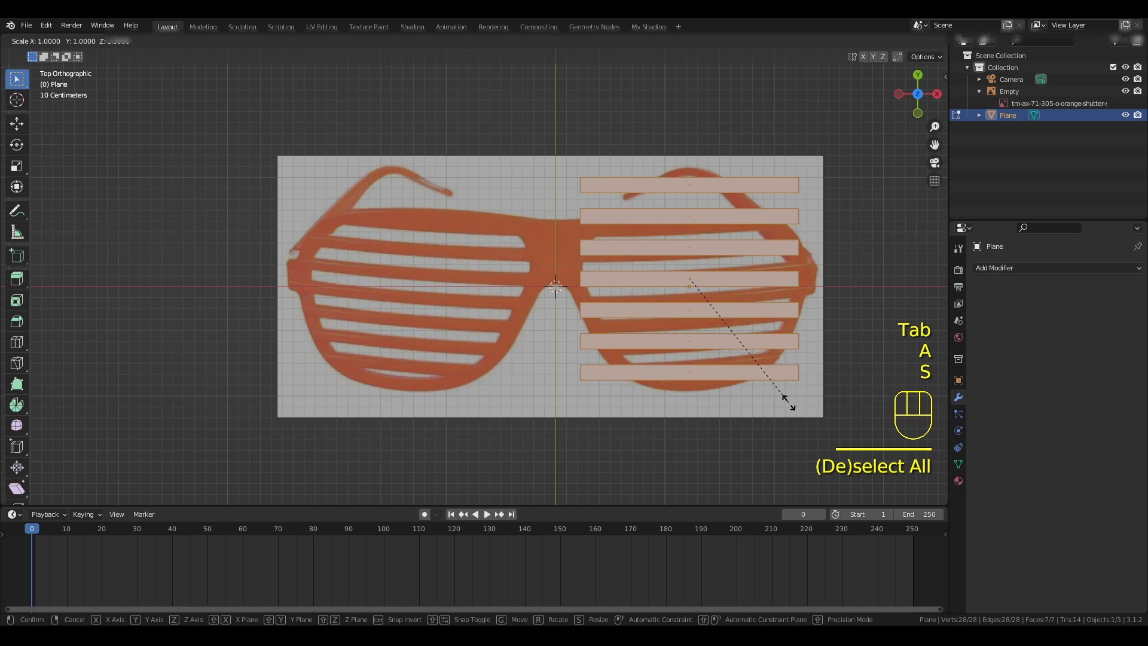
key("y")
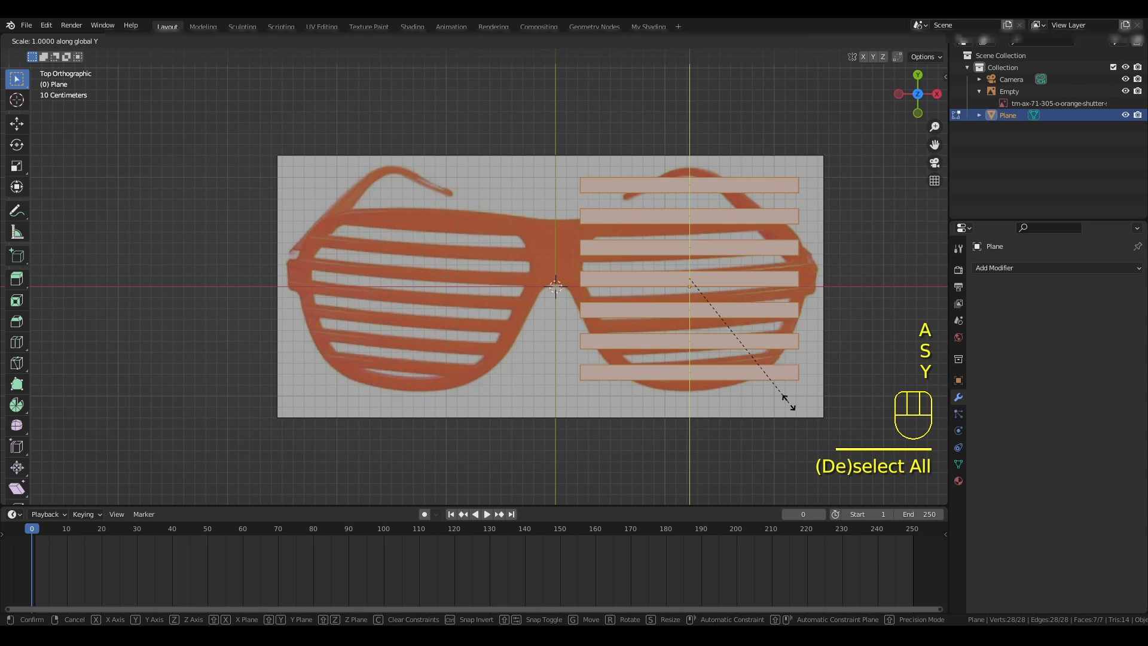
left_click(776, 373)
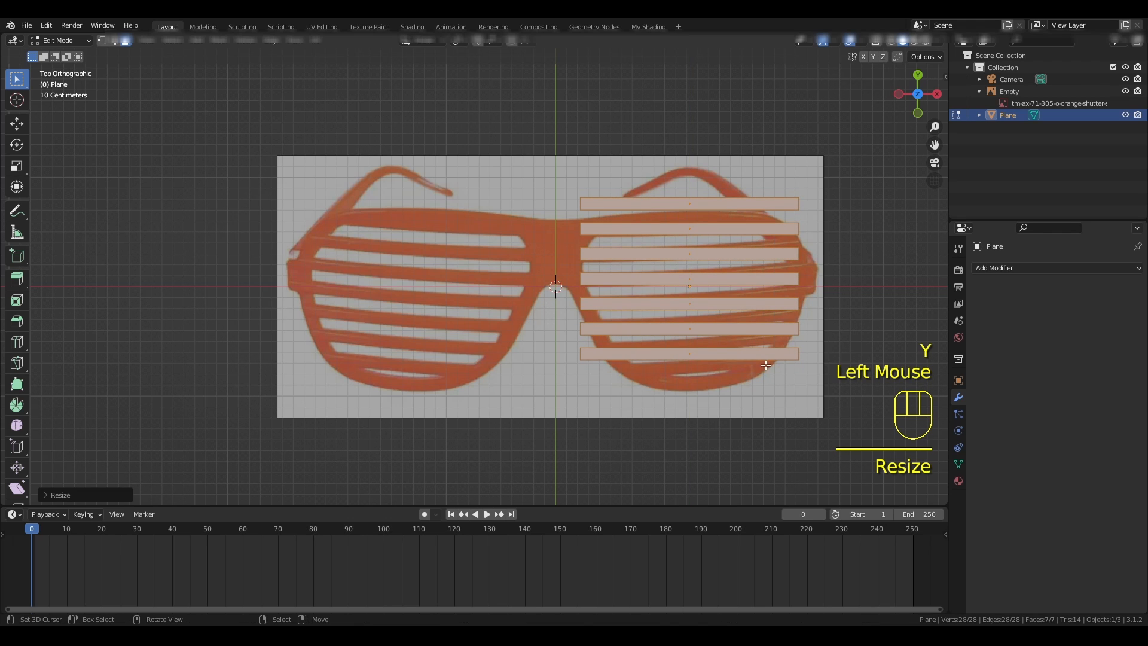
- Move all the slats about 0.2 m in negative Y to line them up with the reference shutters
key("g")
key("y")
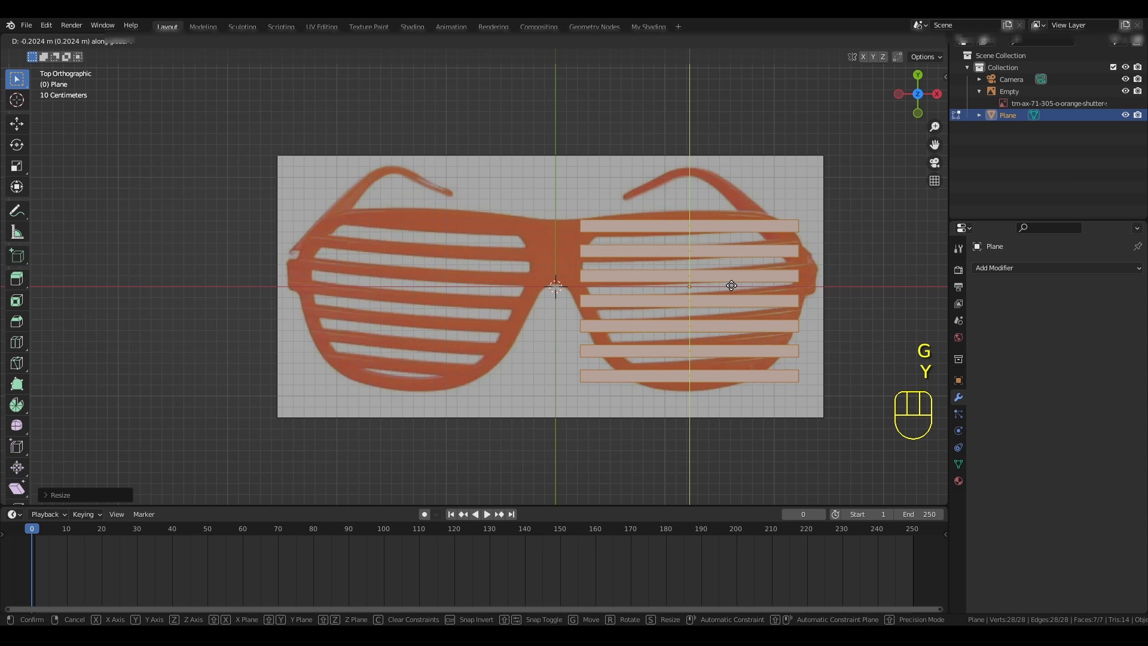
left_click(731, 286)
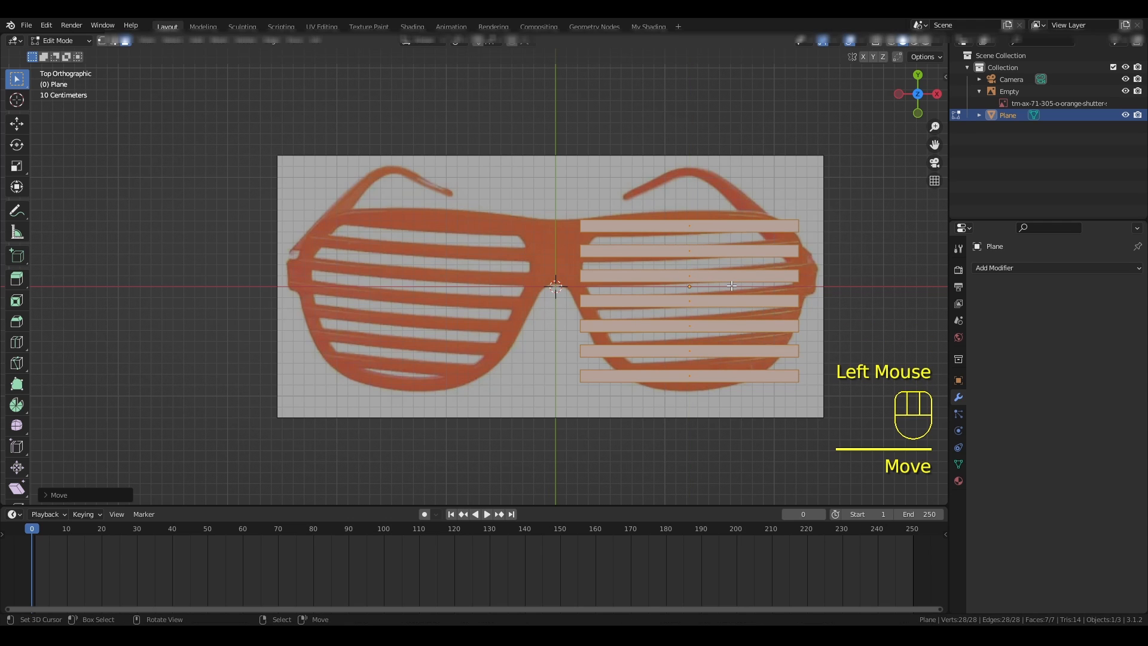
- Return to Object Mode and set the slatted plane's origin to the 3D cursor
key("Tab")
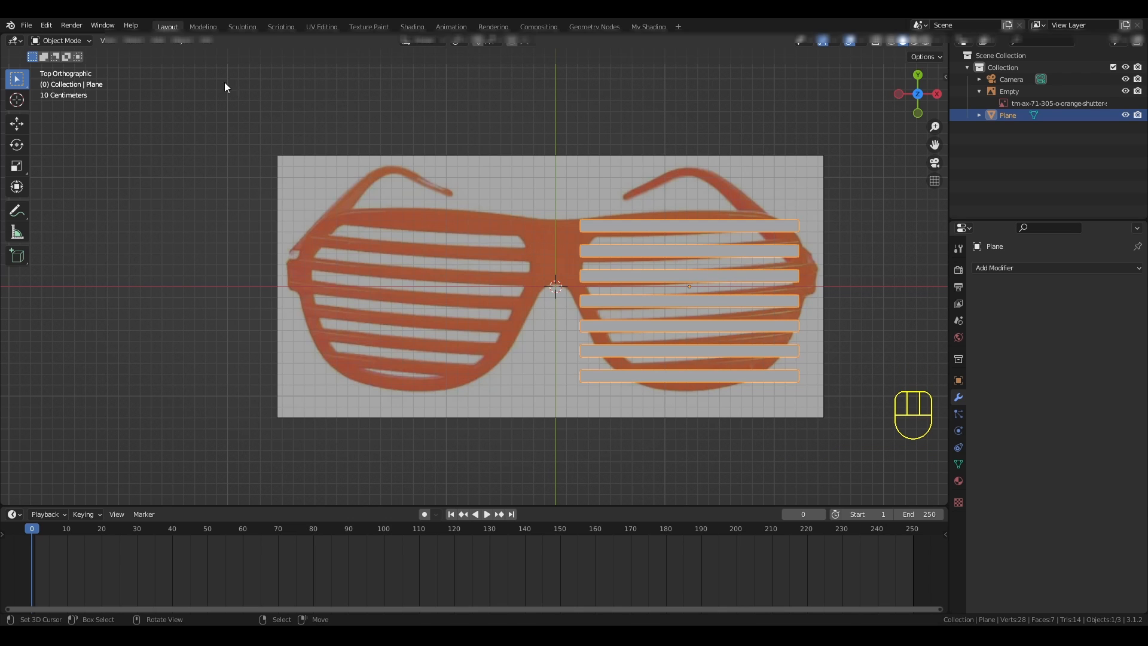
left_click(182, 42)
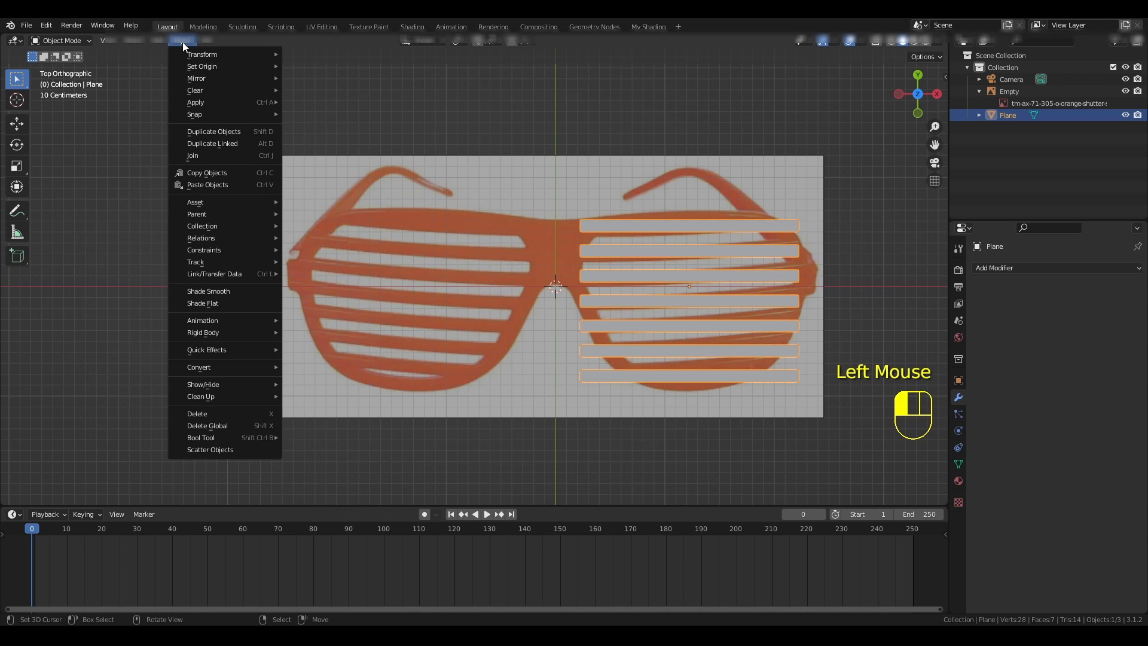
mouse_move(192, 66)
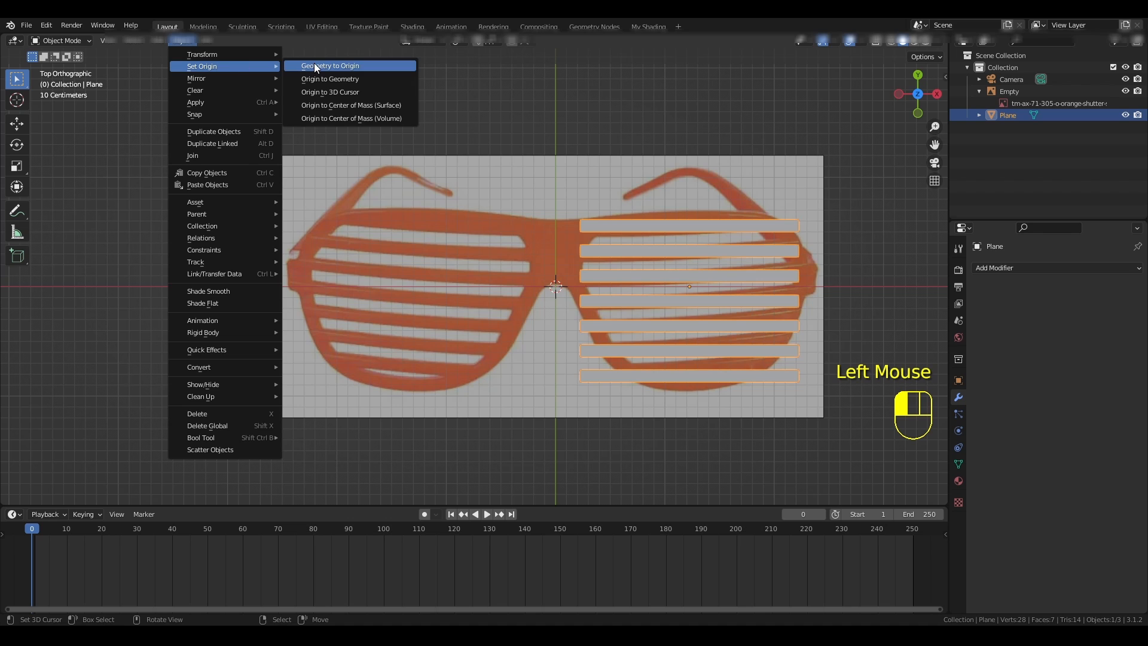
left_click(324, 91)
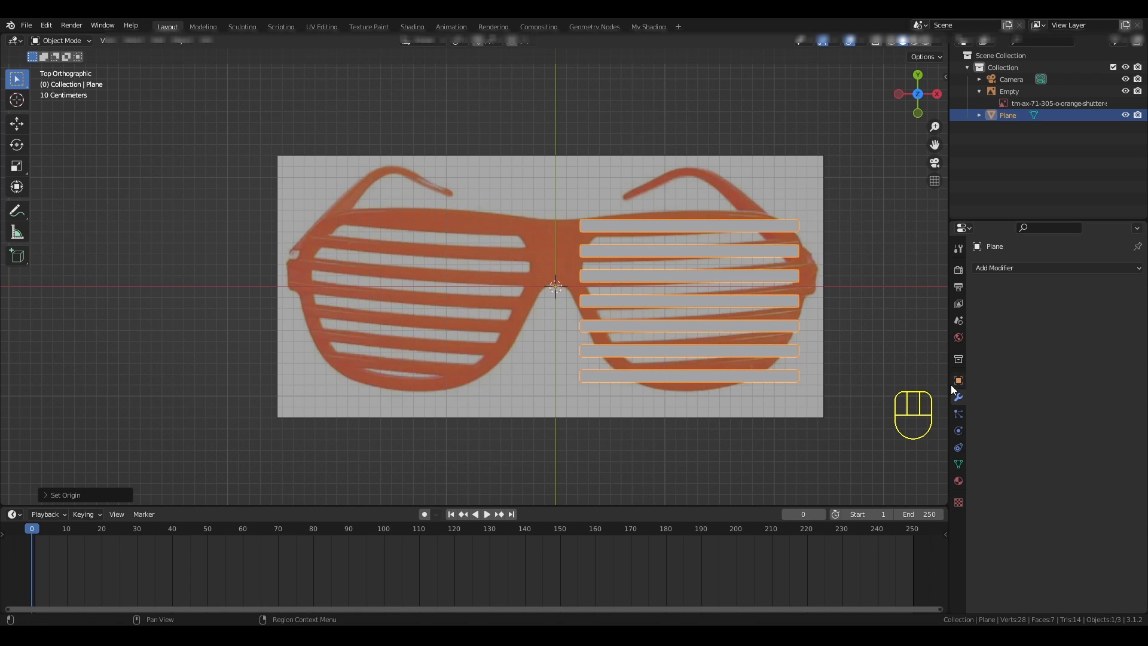
- Add a Mirror modifier along X to the slatted plane, check it in Edit Mode, and deselect it in Object Mode
left_click(1010, 268)
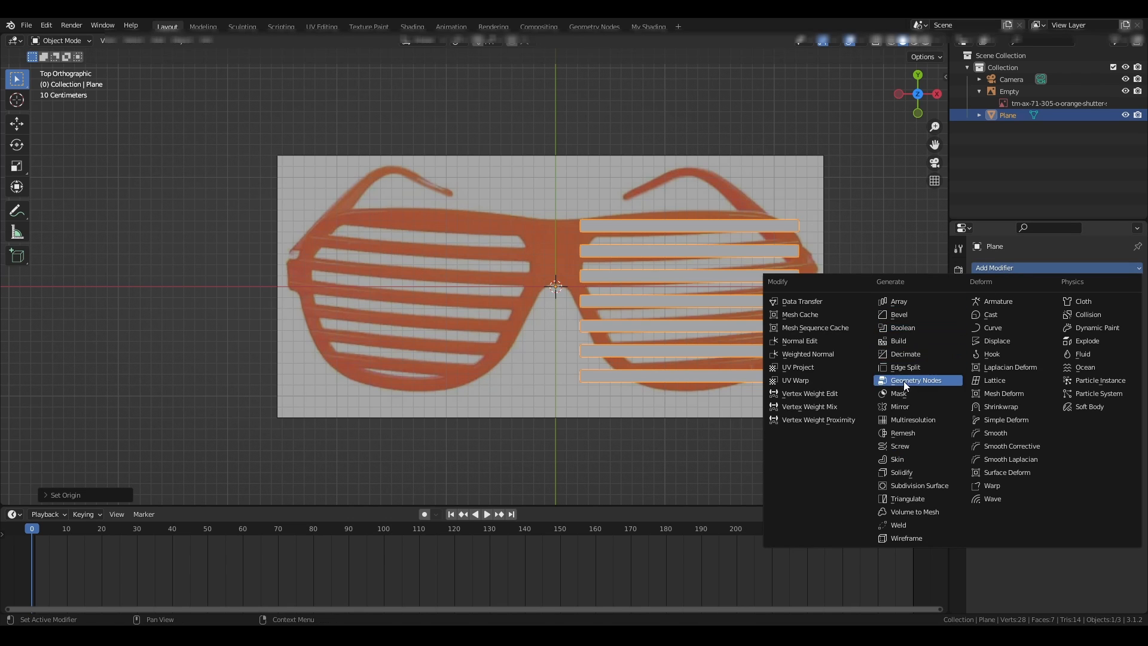
left_click(901, 407)
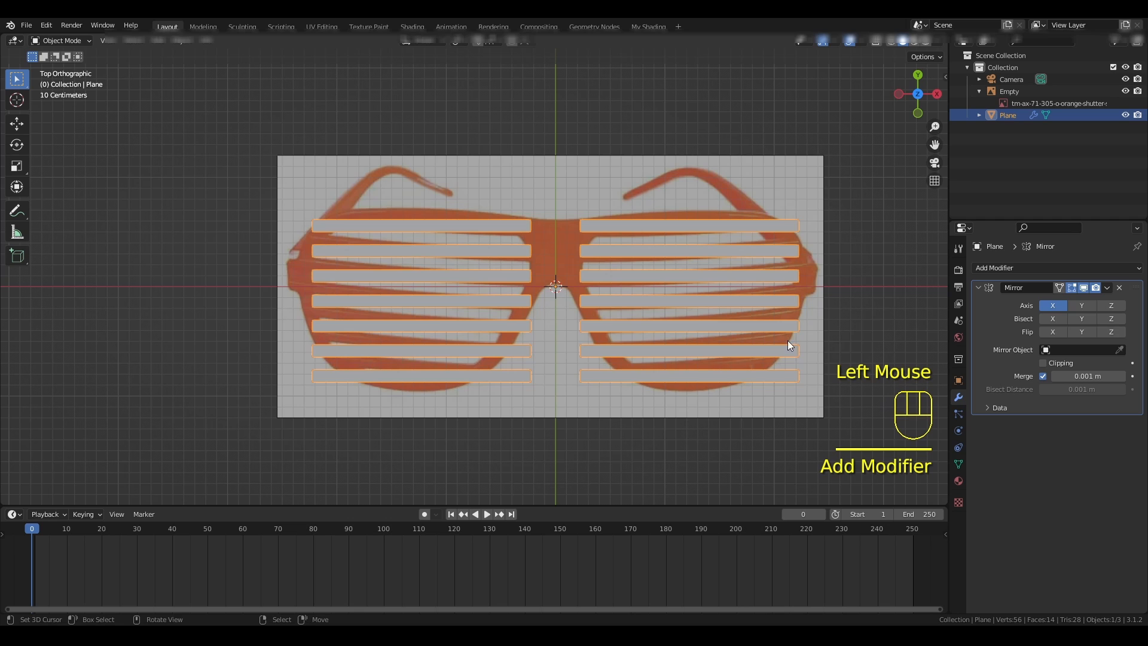
key("Tab")
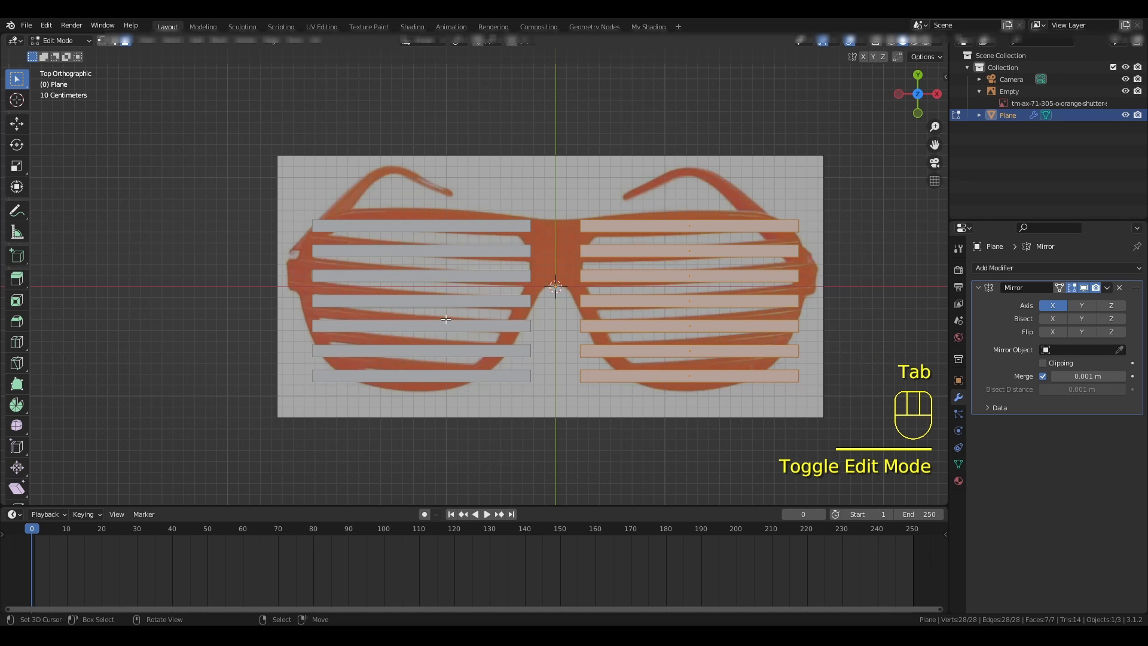
key("Tab")
key("alt+a")
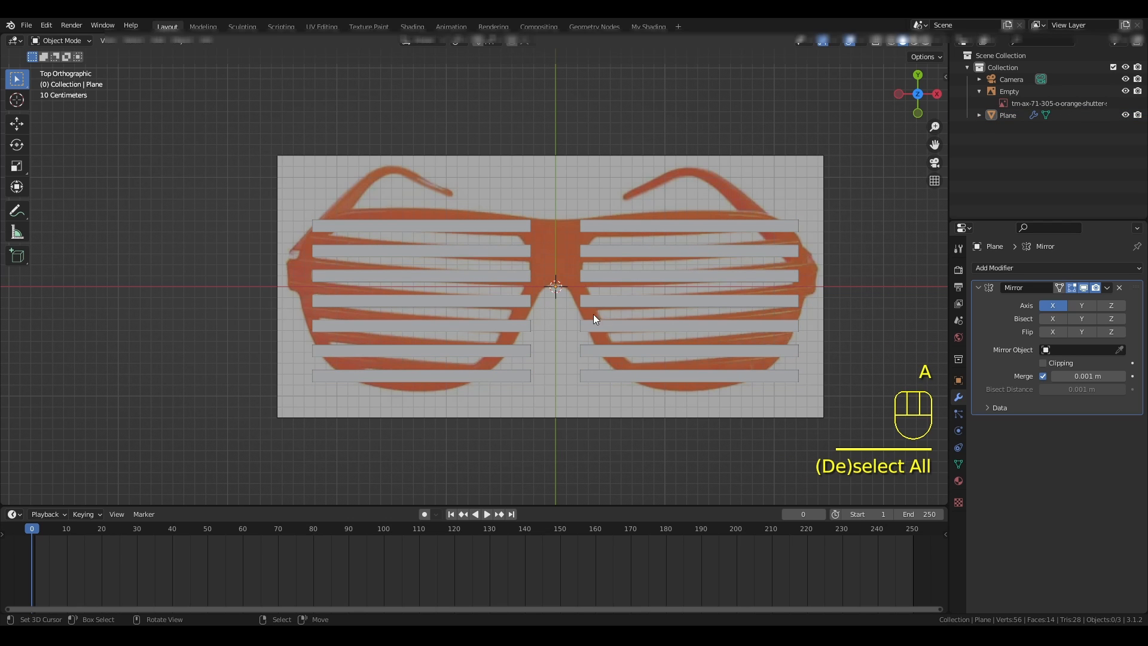
- Select the slatted plane again and enter Edit Mode with vertex selection
scroll(596, 309, "up", 2)
scroll(598, 332, "down", 1)
right_click(598, 329)
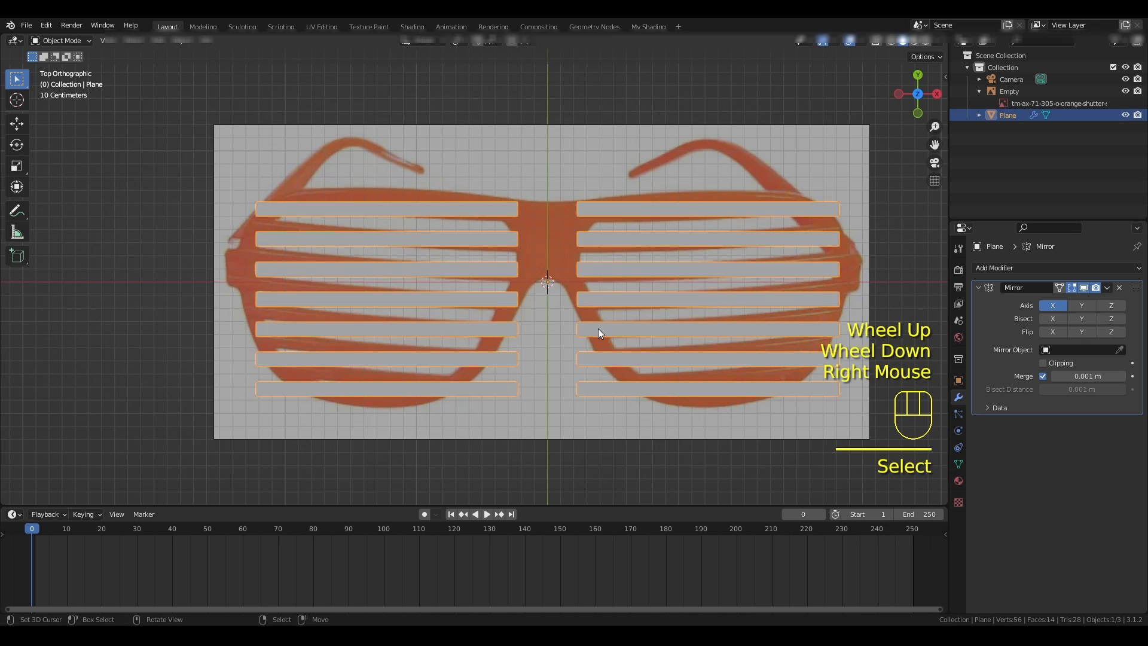
key("Tab")
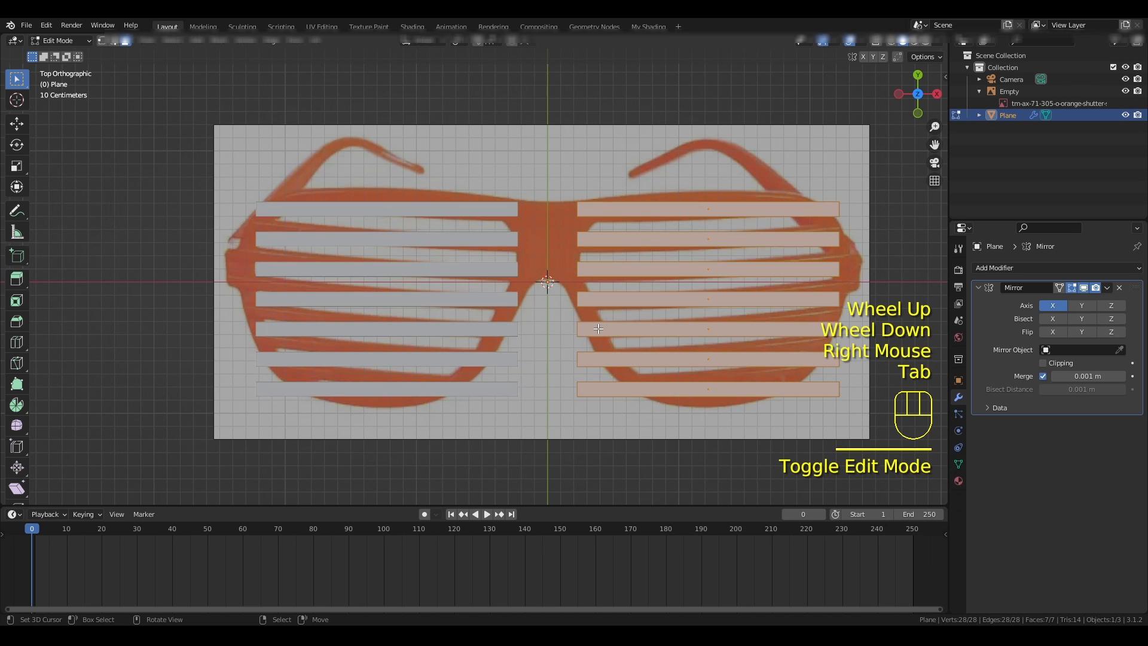
left_click(102, 41)
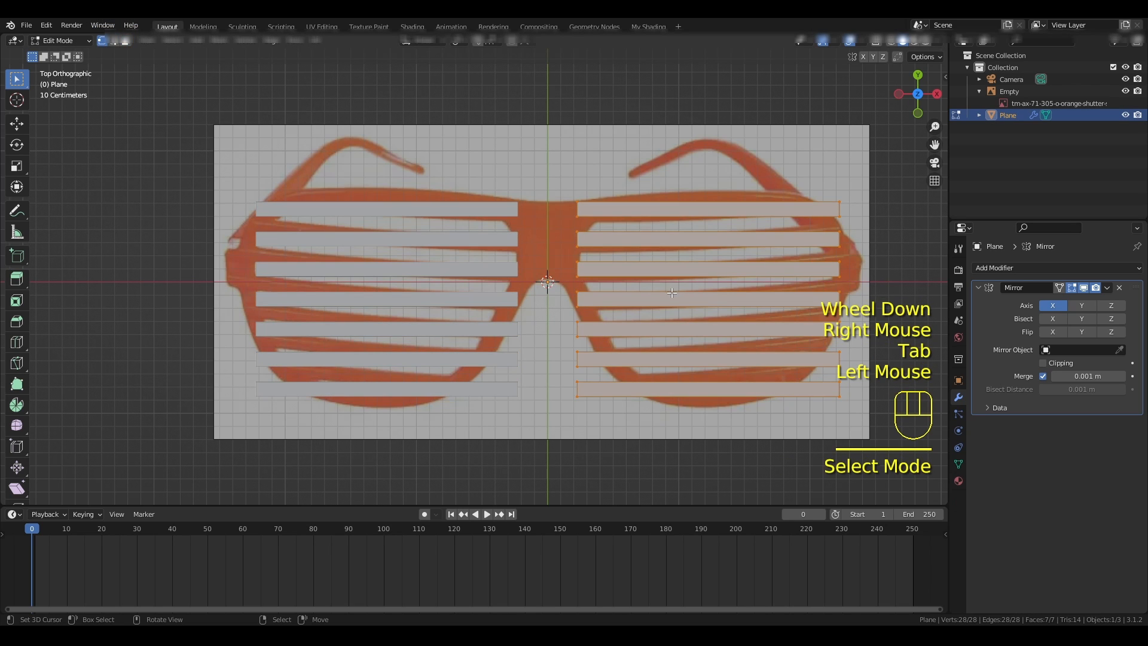
- Select only the two outer end vertices of the top slat and enable the Move object gizmo
left_click(856, 189)
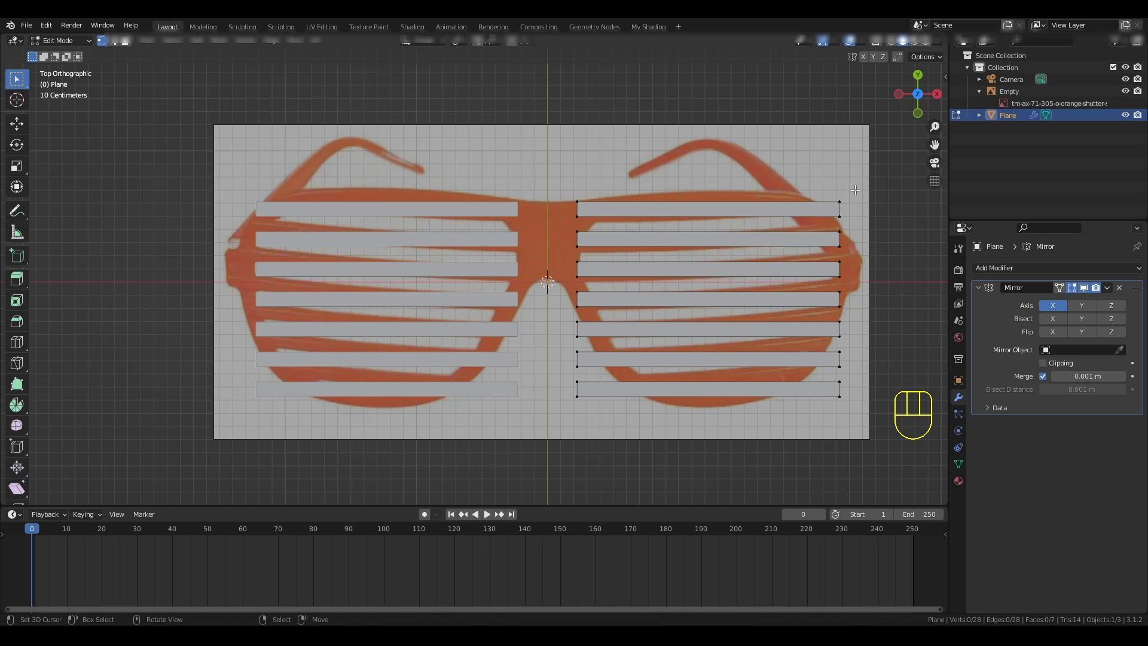
left_click_drag(853, 187, 828, 224)
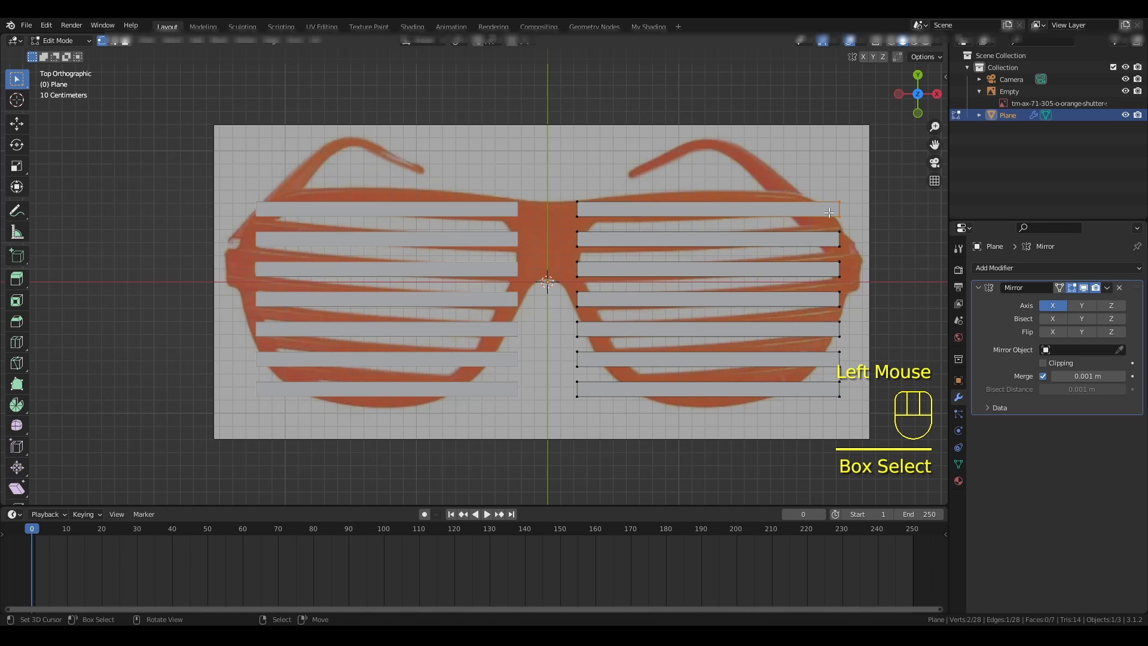
left_click(860, 42)
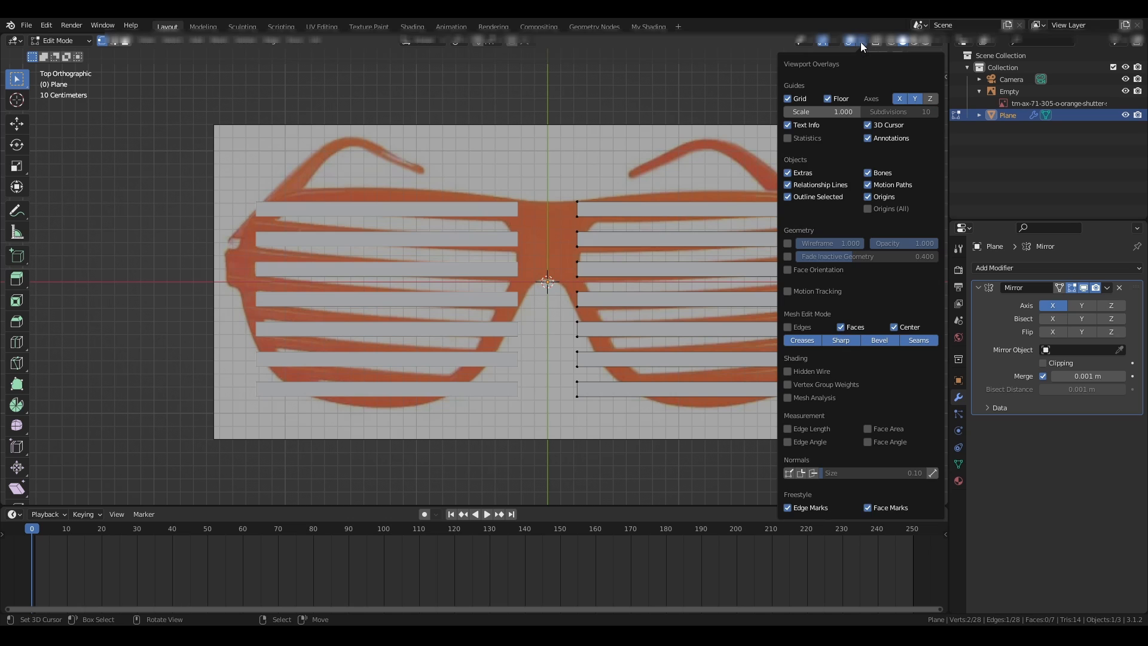
left_click(835, 41)
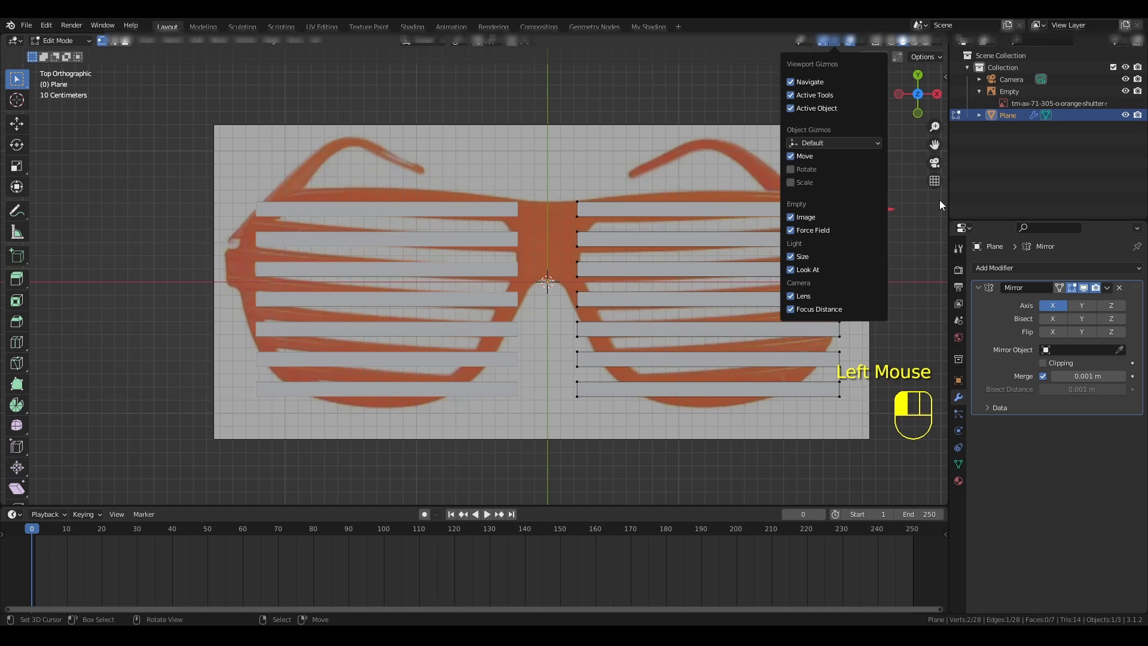
- Try to shift the outer ends of the top and third slats along X to follow the lens outline
left_click_drag(893, 210, 876, 246)
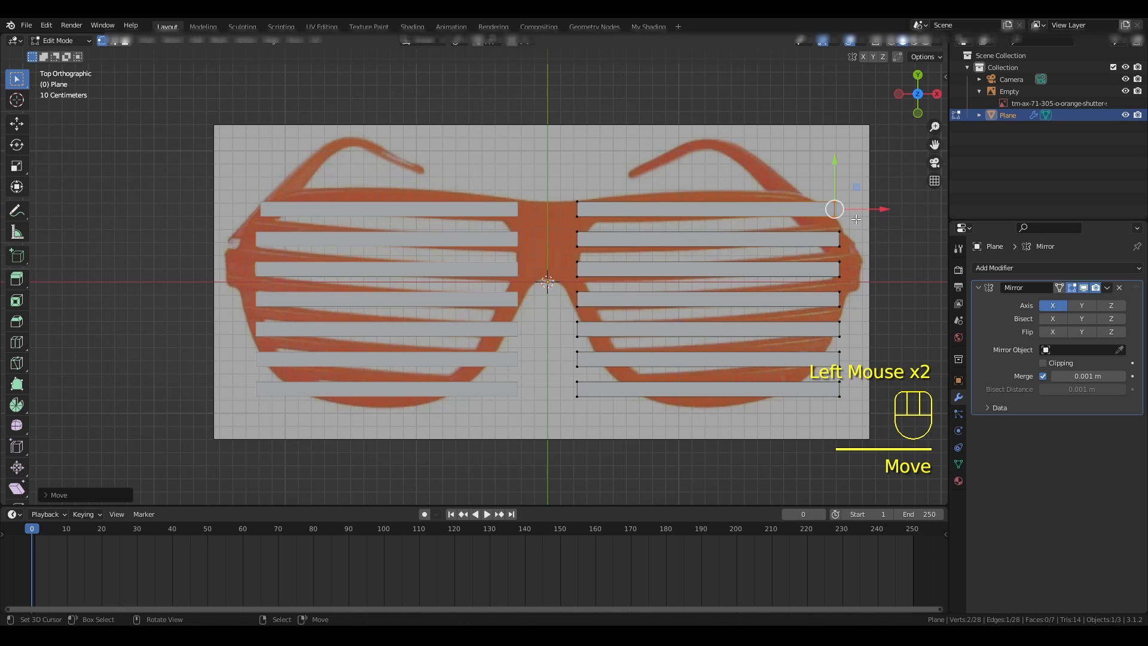
right_click(852, 250)
right_click(842, 261)
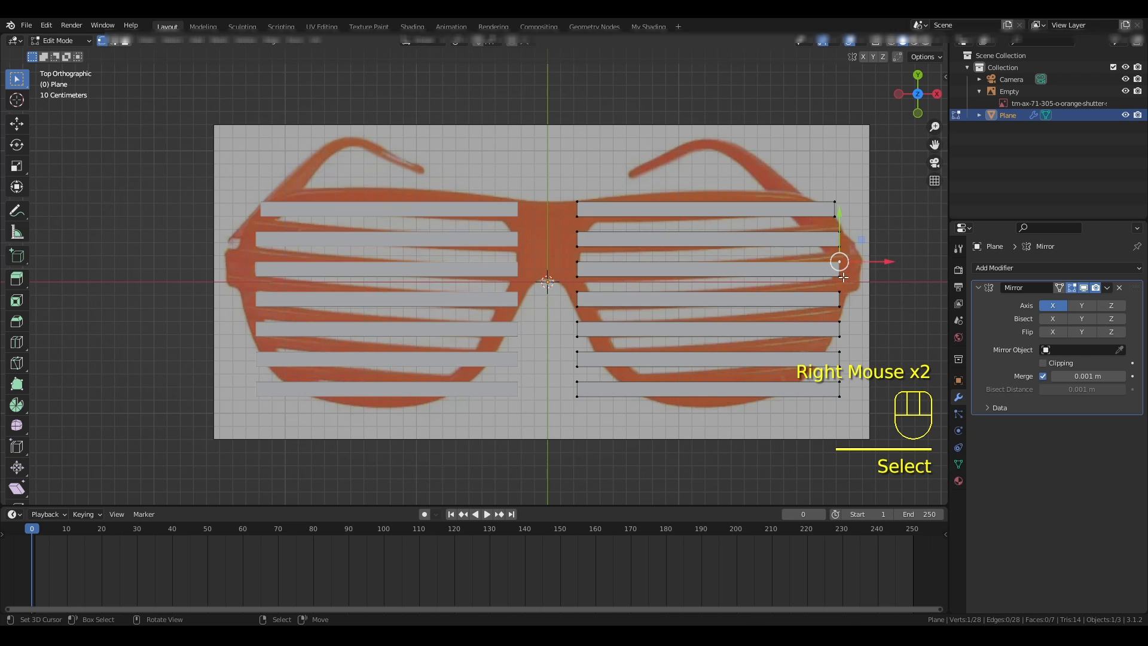
right_click(843, 277, "shift")
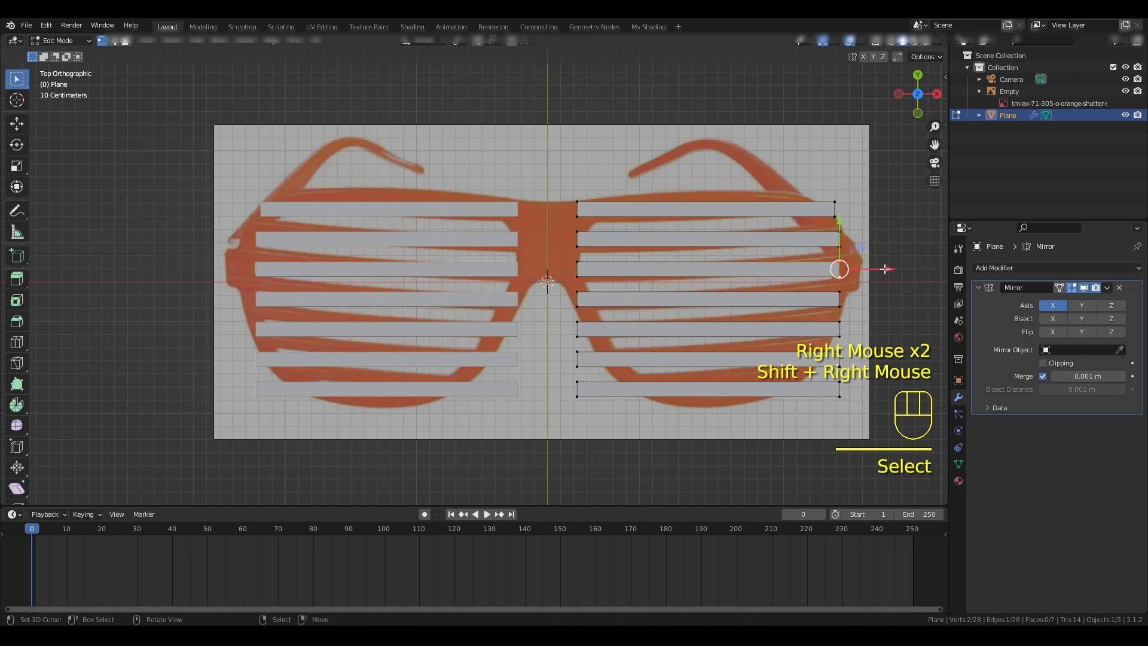
left_click_drag(886, 268, 905, 269)
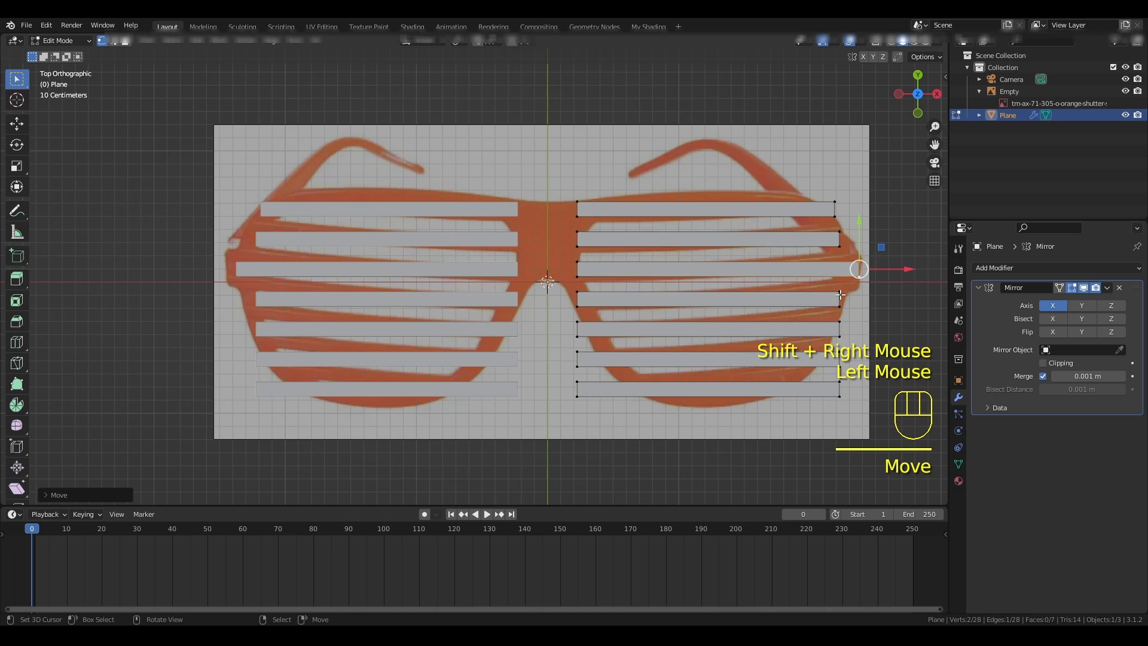
right_click(840, 291)
right_click(840, 306, "shift")
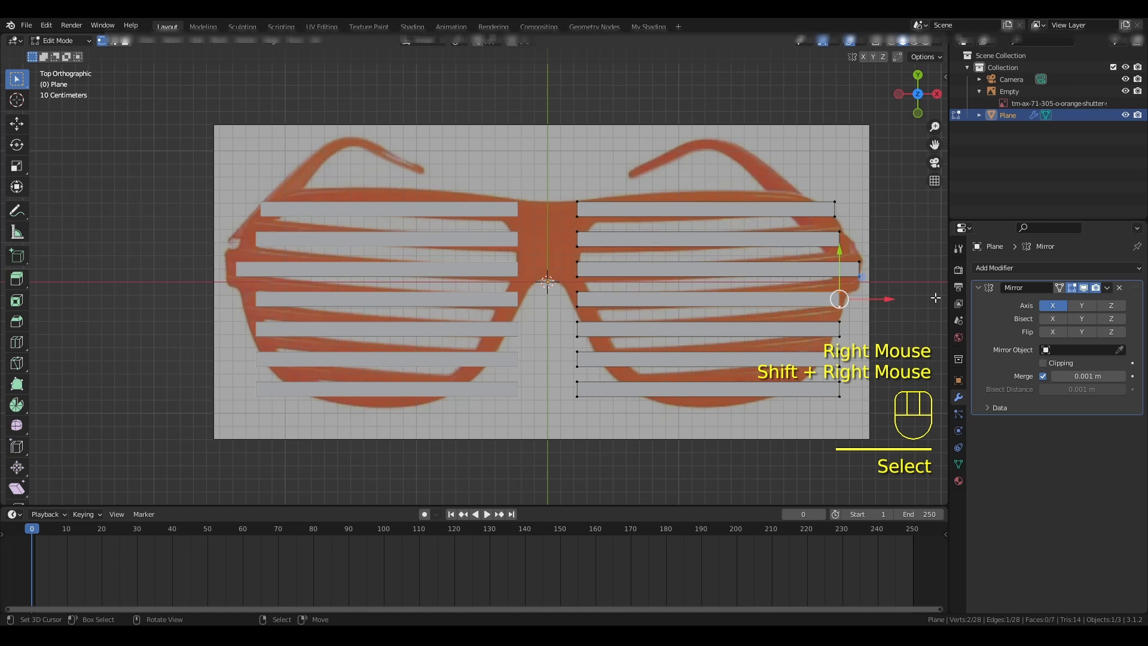
- Undo the outer end adjustments of the top and third slats
key("ctrl+z")
key("ctrl+z")
key("ctrl+z")
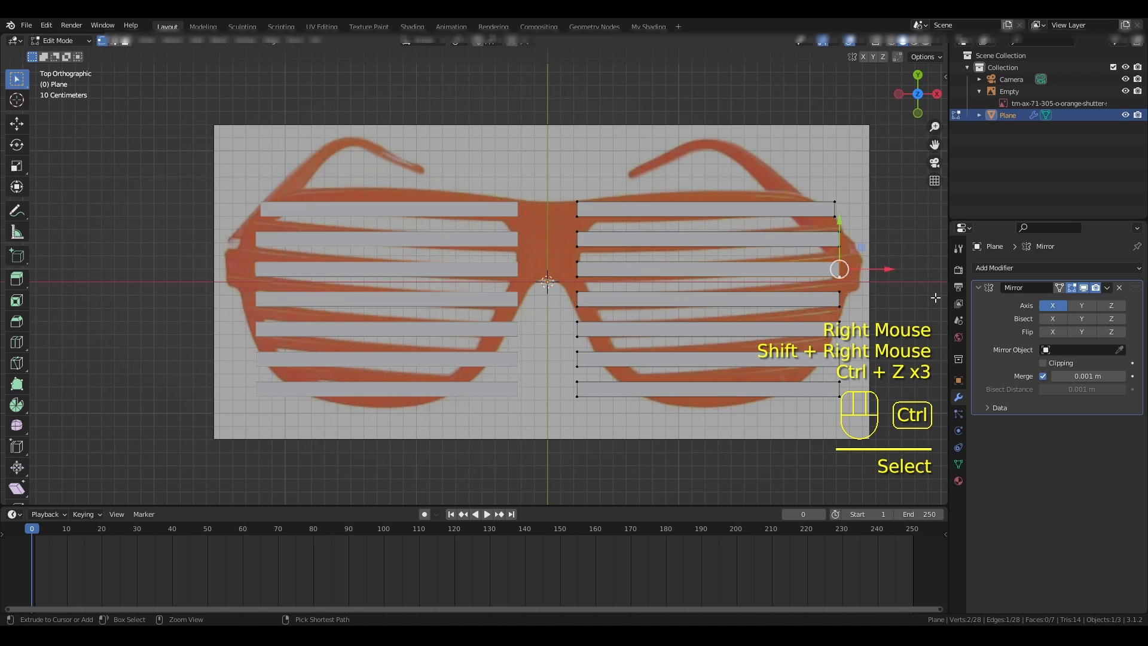
key("ctrl+z")
key("ctrl+z")
key("ctrl+z")
key("ctrl+z")
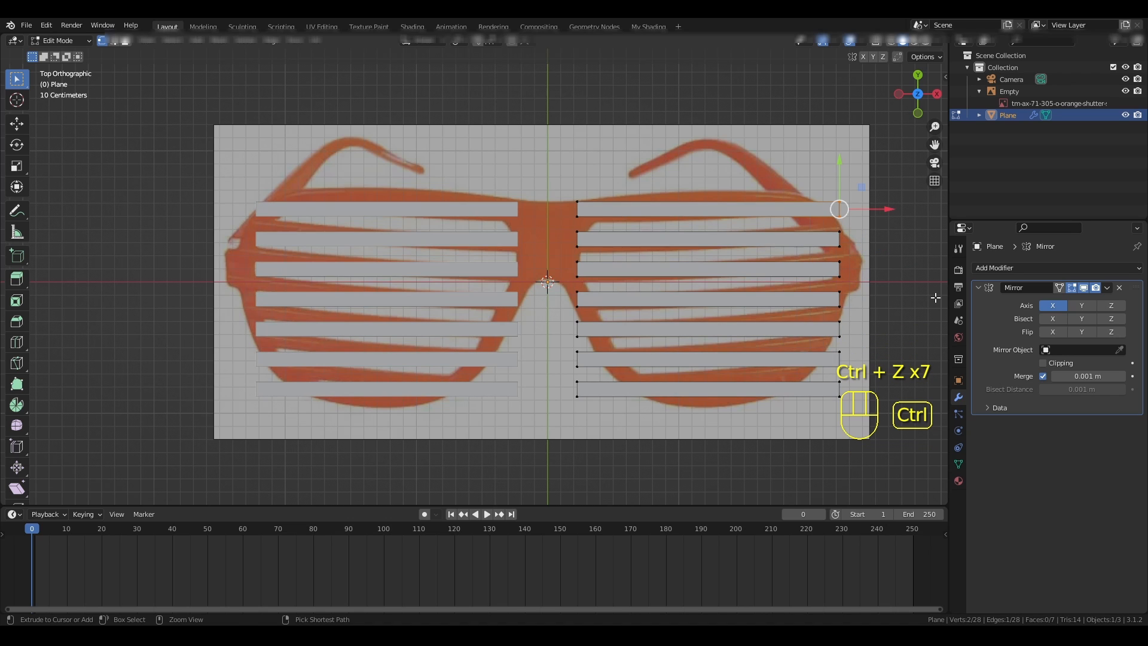
- Enable Clipping on the Mirror modifier and extrude the inner end edges of all seven slats along X to the mirror centre
key("alt+a")
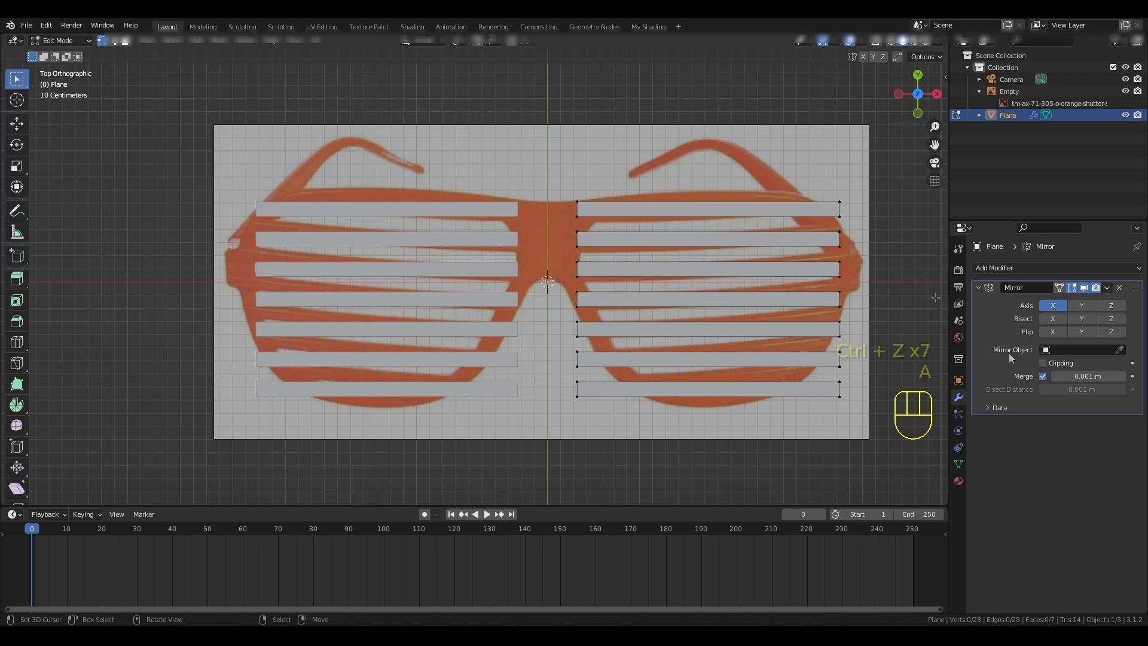
left_click(1045, 363)
left_click_drag(558, 192, 590, 407)
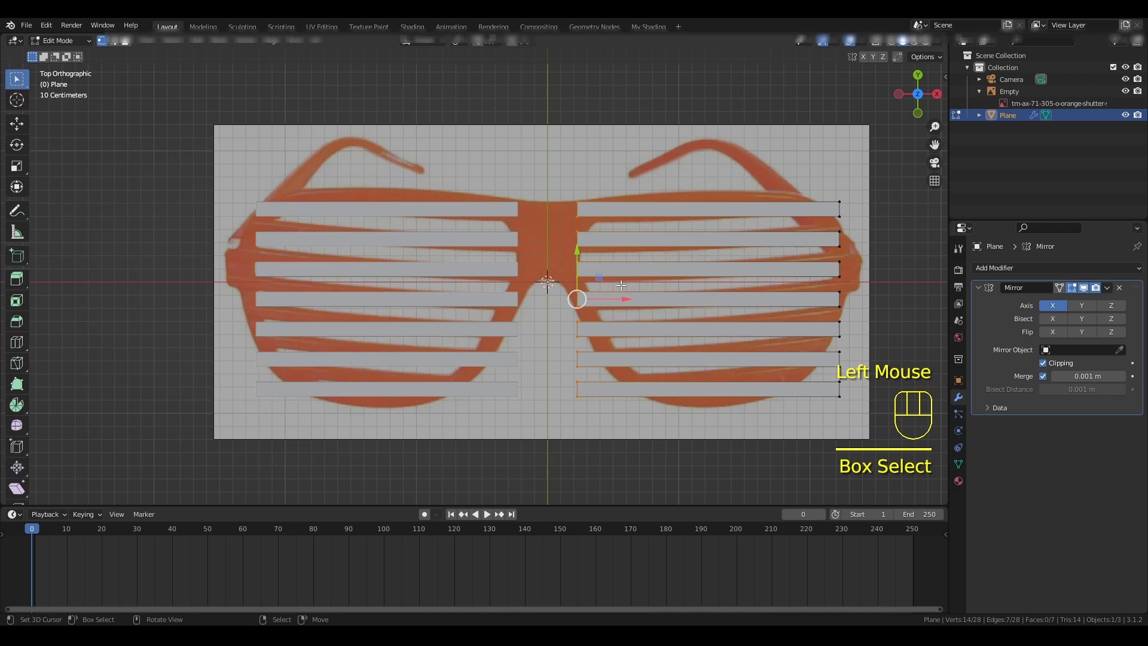
key("e")
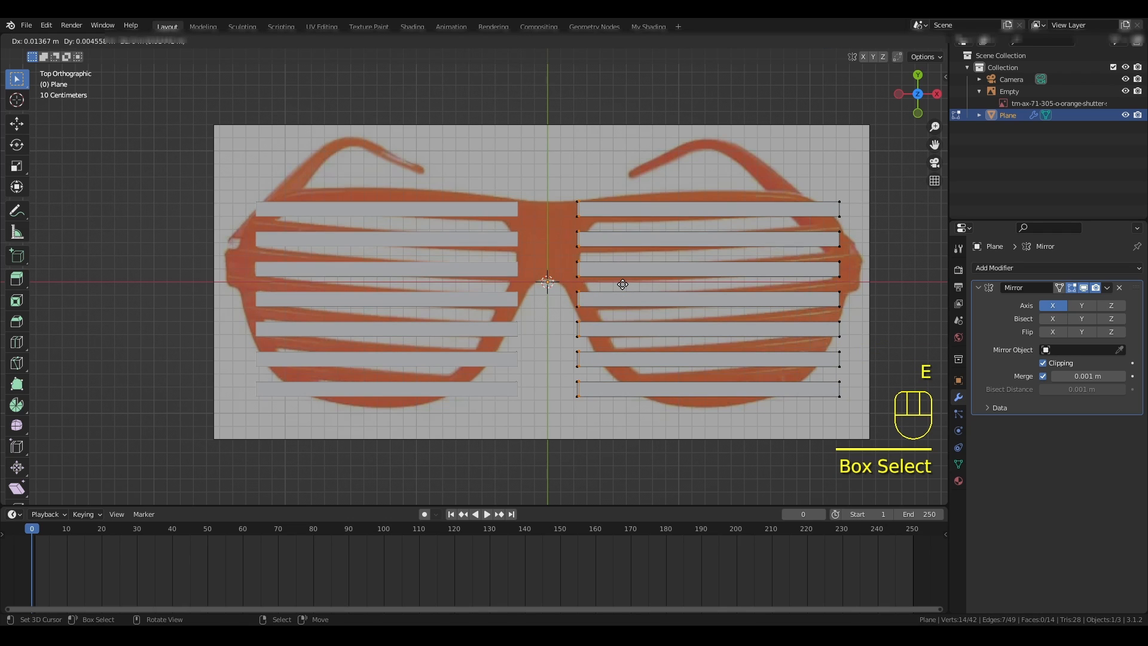
key("x")
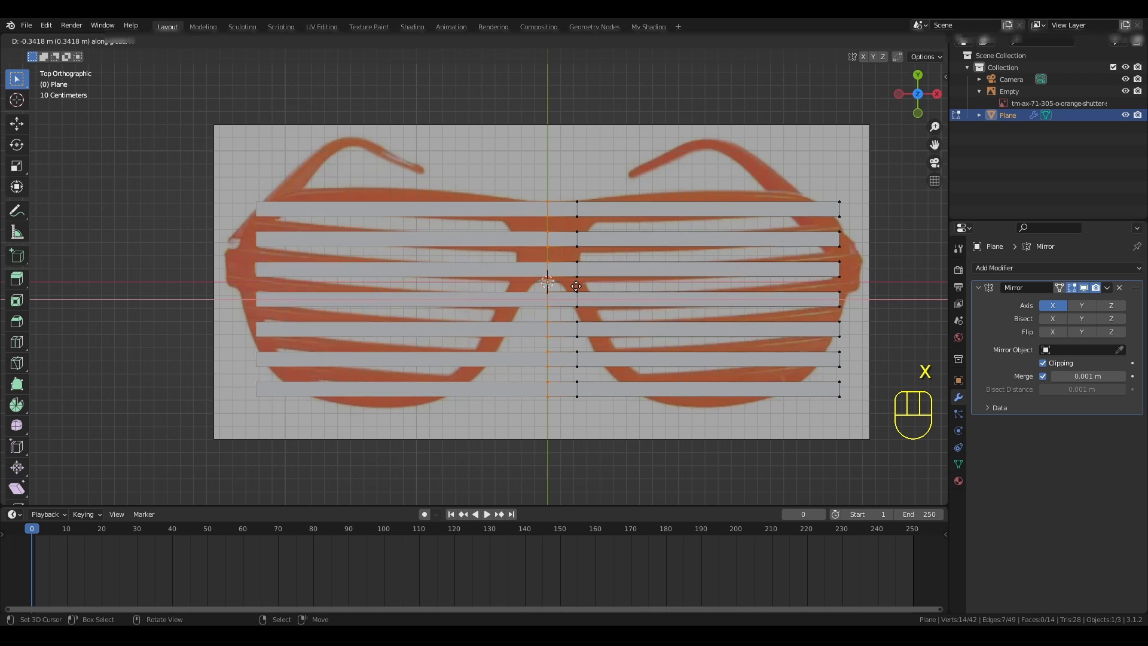
left_click(570, 284)
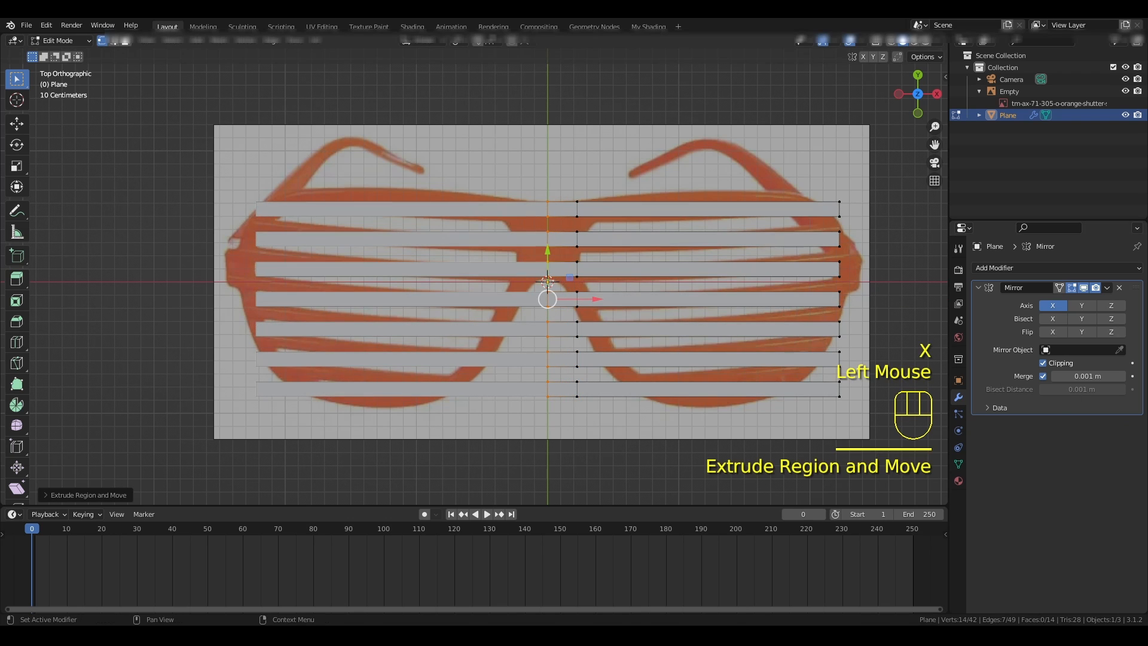
- Fill a face between the first and second slats in the bridge section at the centre
key("a")
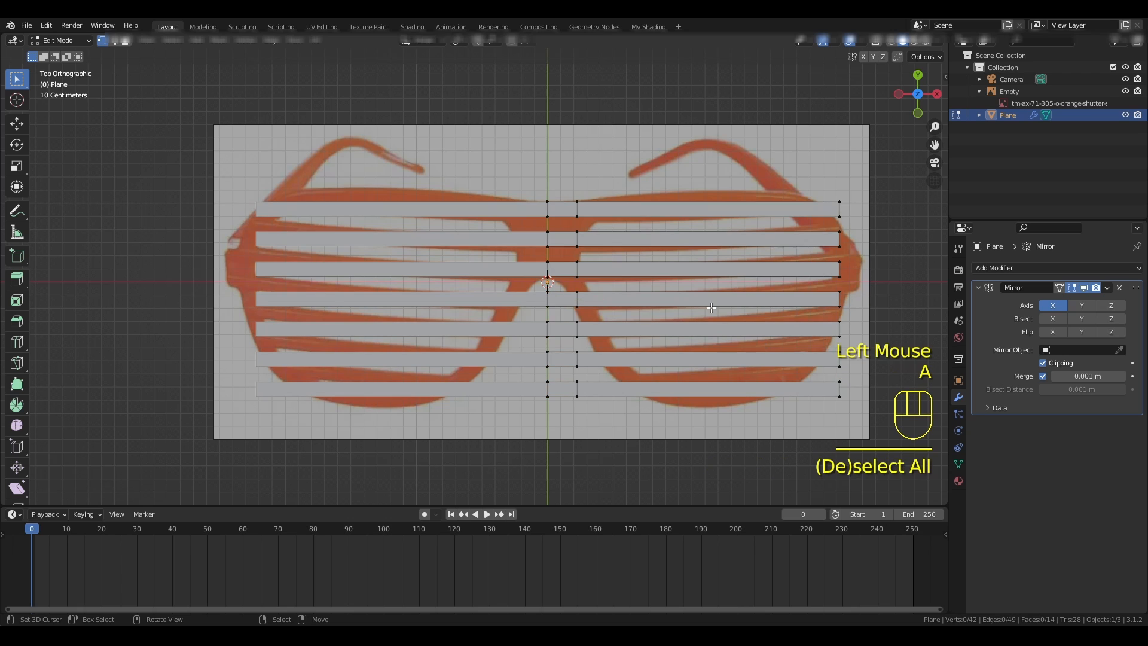
right_click(544, 220)
right_click(547, 231, "shift")
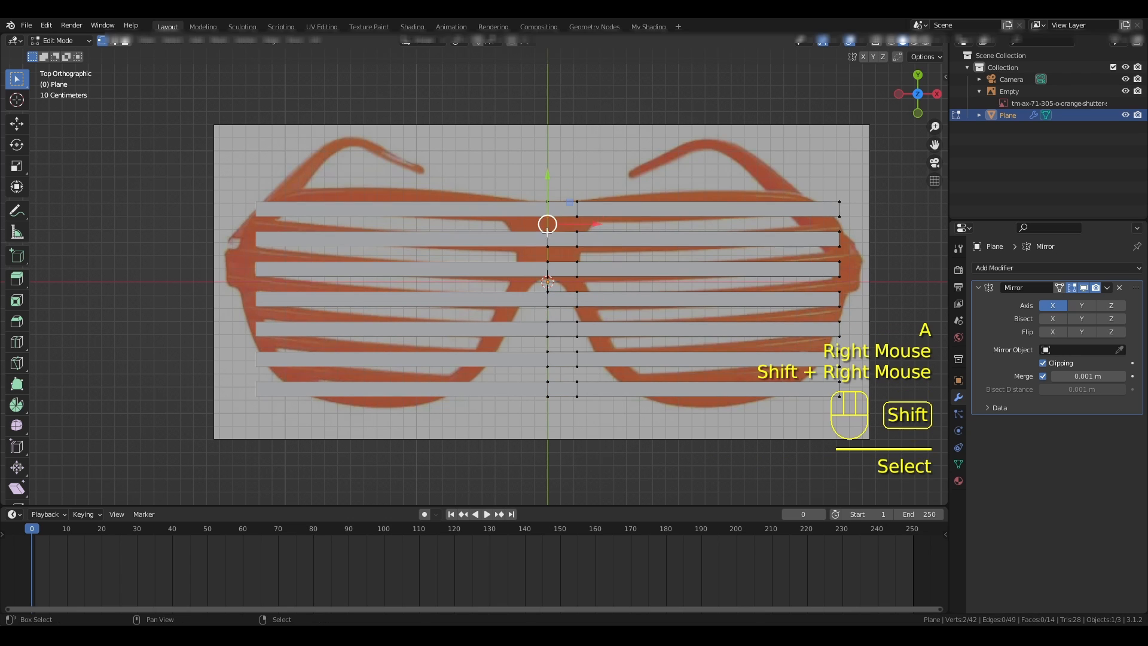
right_click(577, 232, "shift")
right_click(577, 216, "shift")
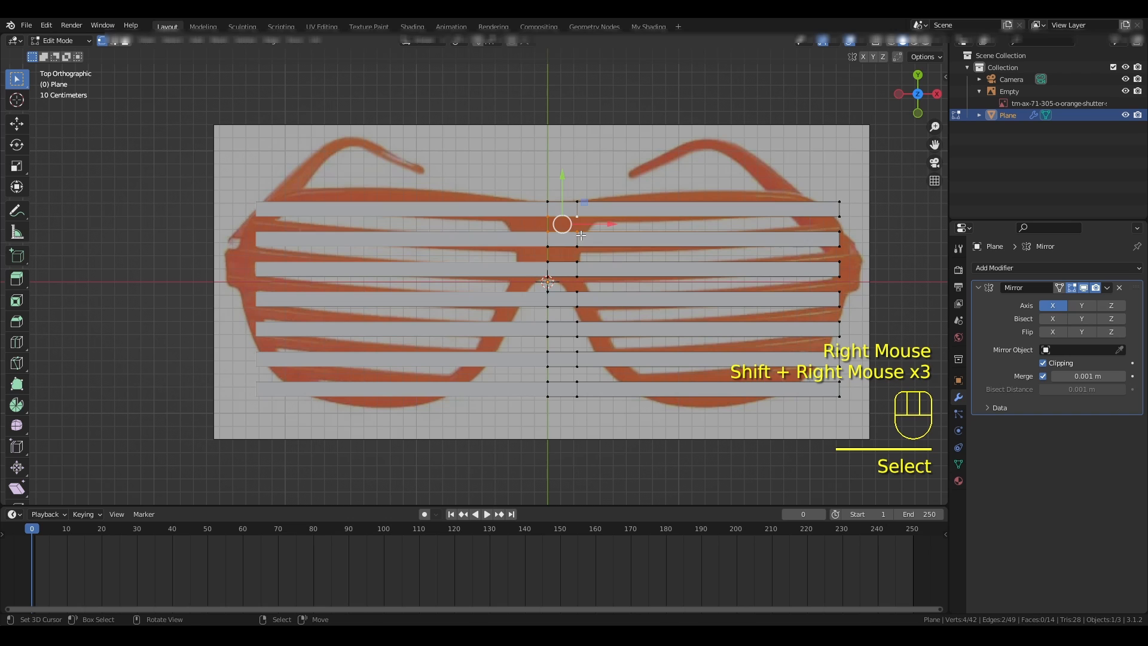
key("f")
- Fill a face between the second and third slats in the bridge section at the centre
right_click(547, 247)
right_click(548, 262, "shift")
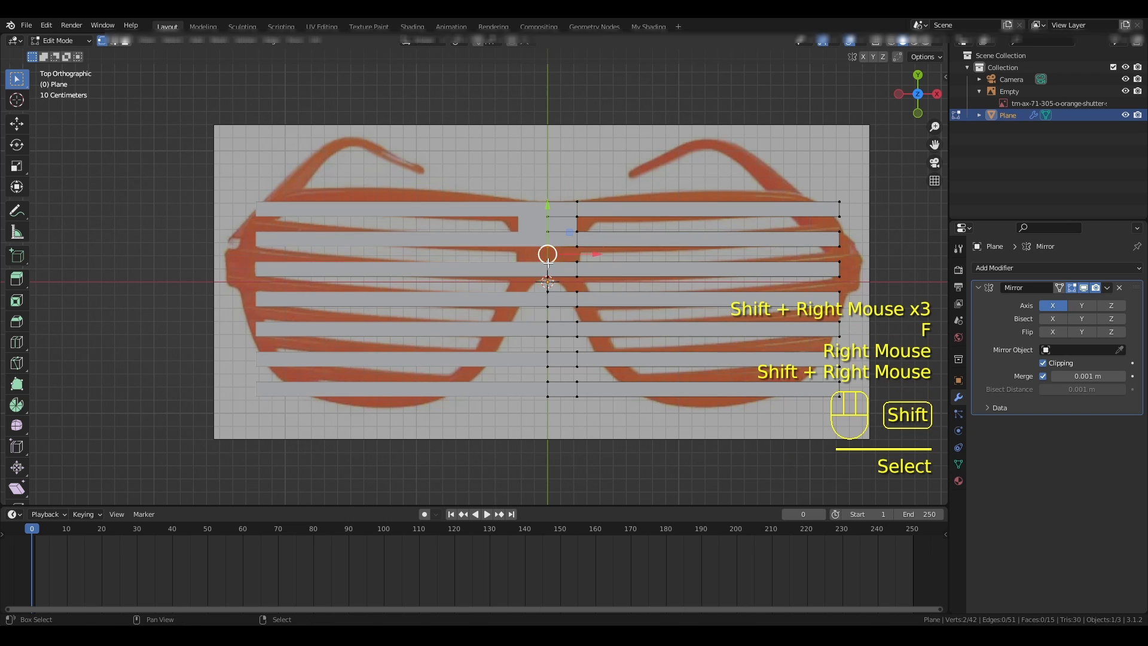
right_click(577, 261, "shift")
right_click(576, 247, "shift")
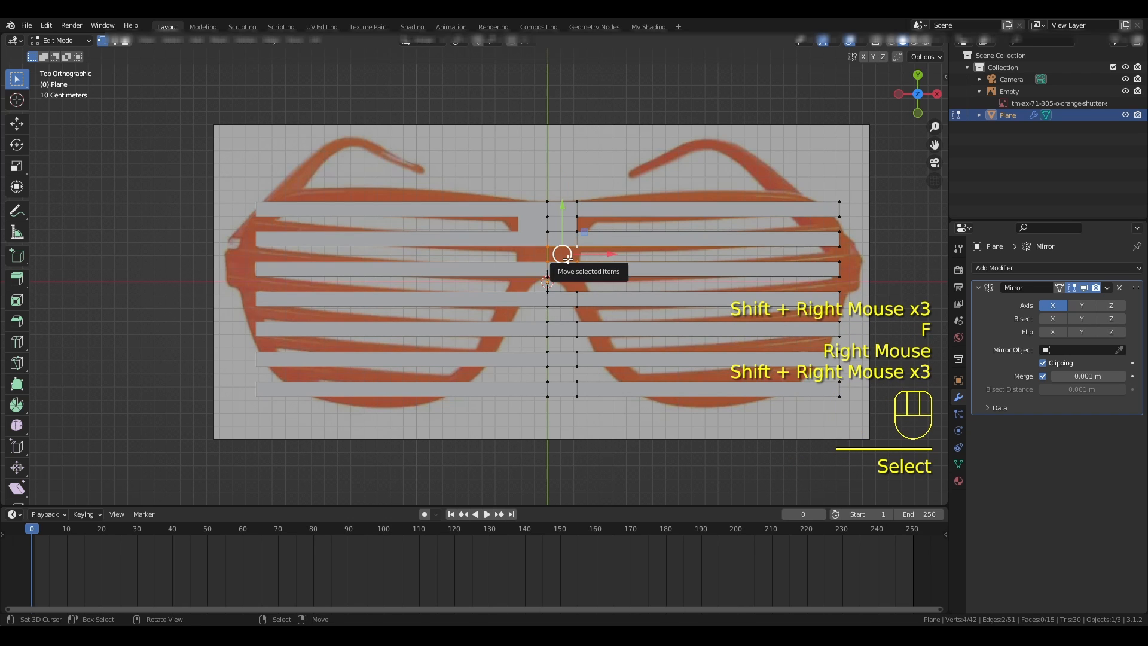
key("f")
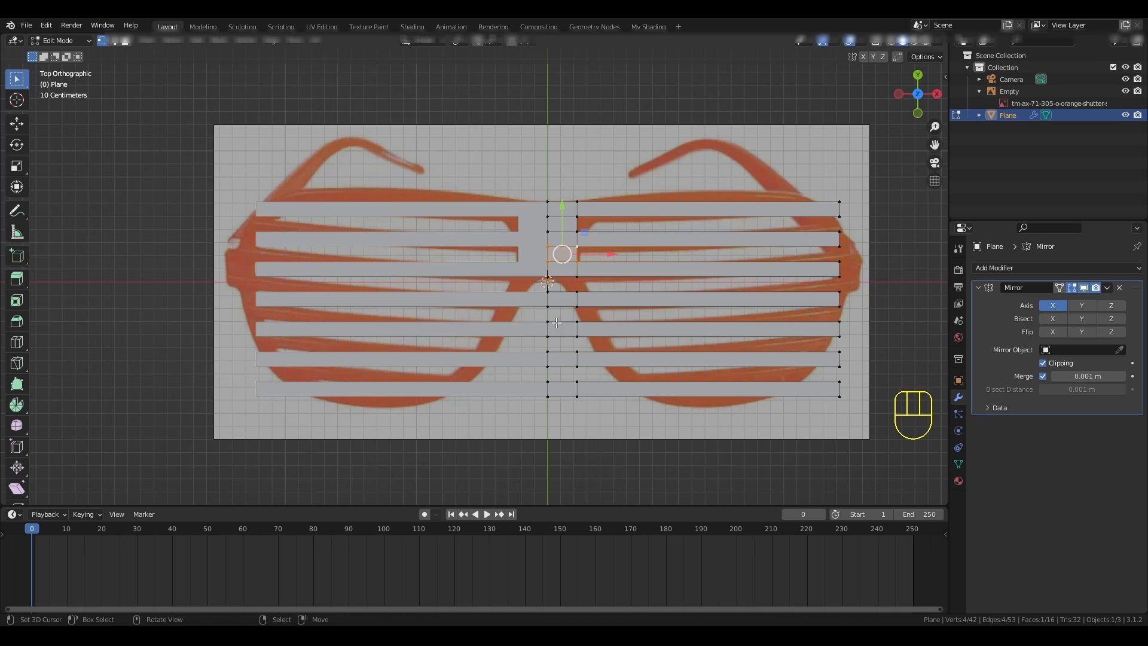
- Disable the mirror's Clipping and move the centre vertices of the four lowest slats in positive X to open the nose gap
left_click(1050, 366)
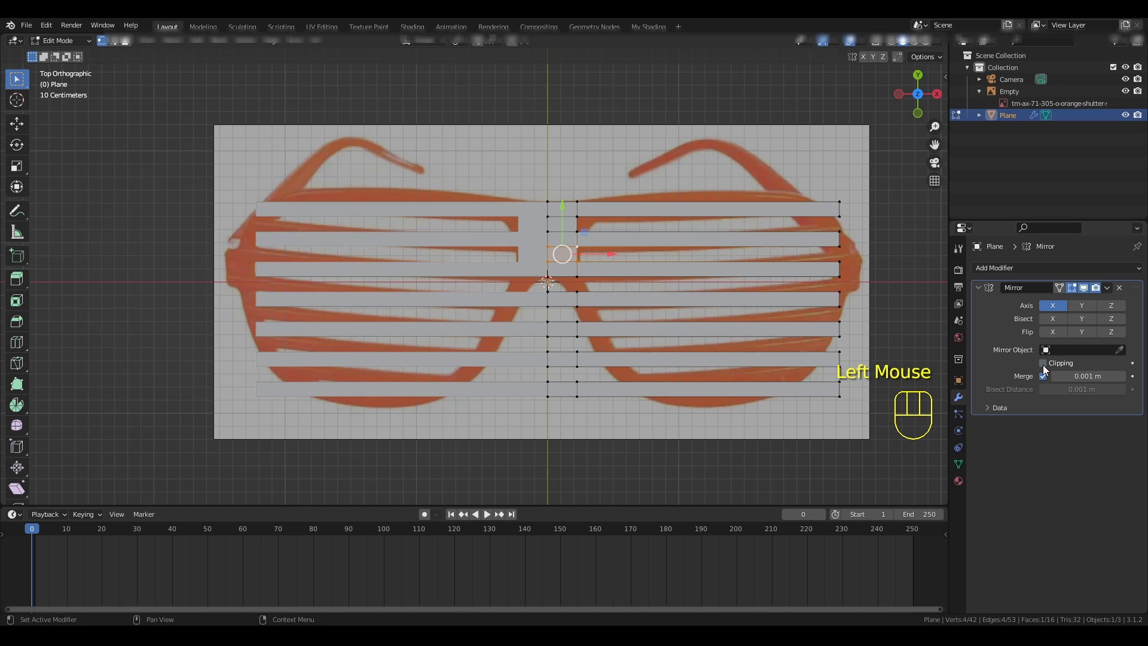
right_click(548, 291)
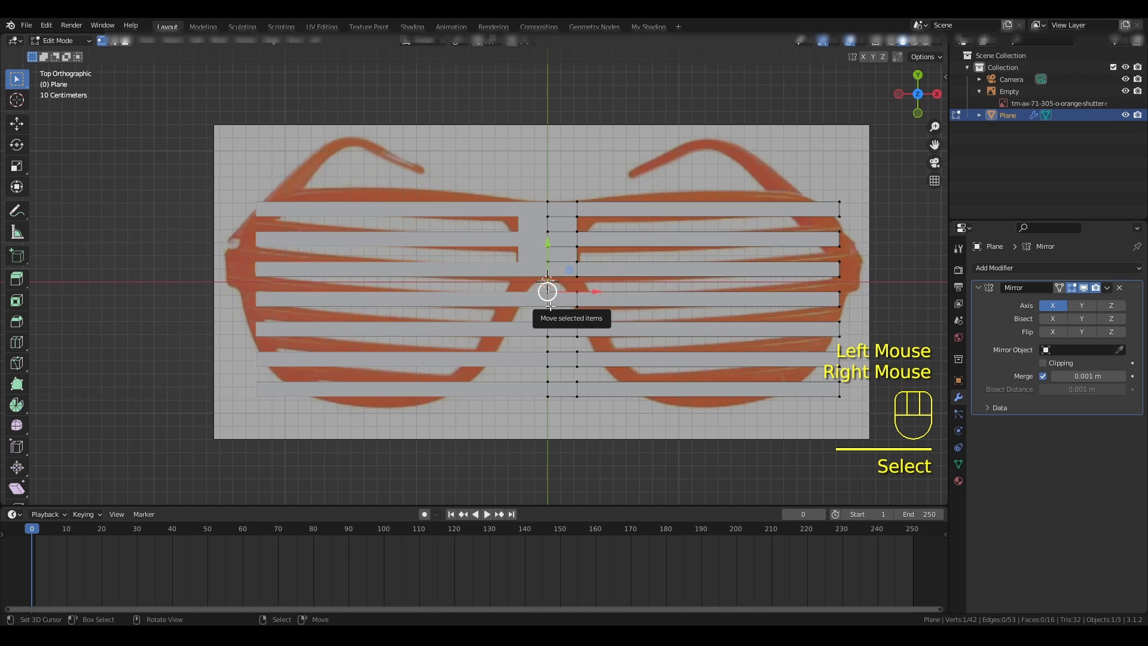
right_click(548, 306, "shift")
right_click(548, 321, "shift")
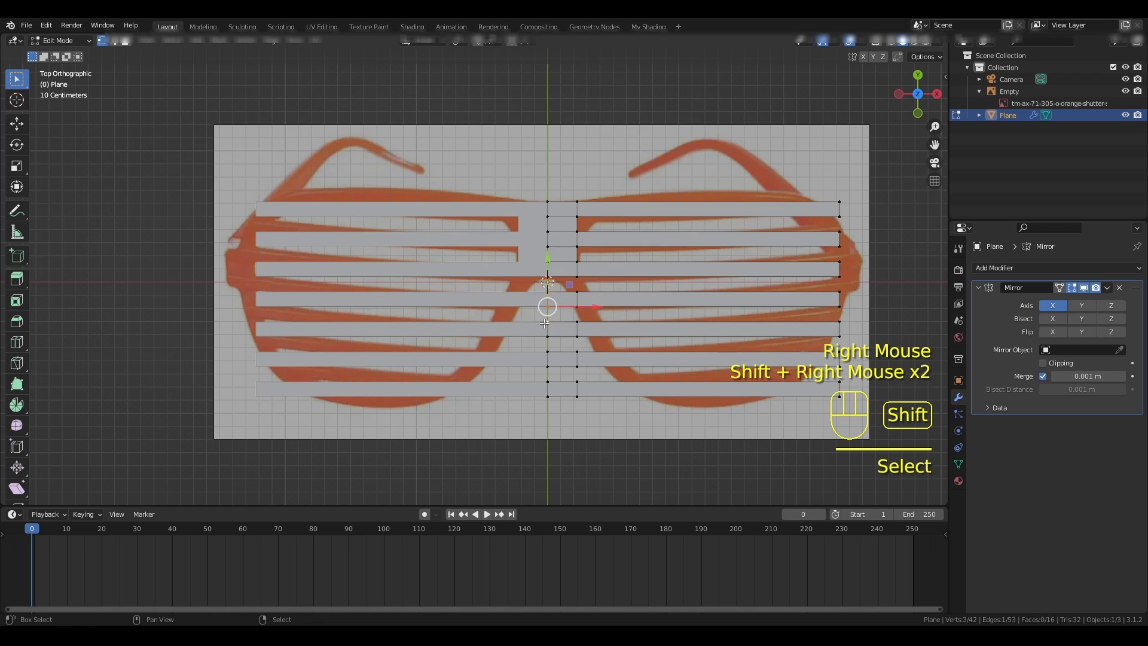
right_click(547, 337, "shift")
right_click(547, 352, "shift")
right_click(547, 366, "shift")
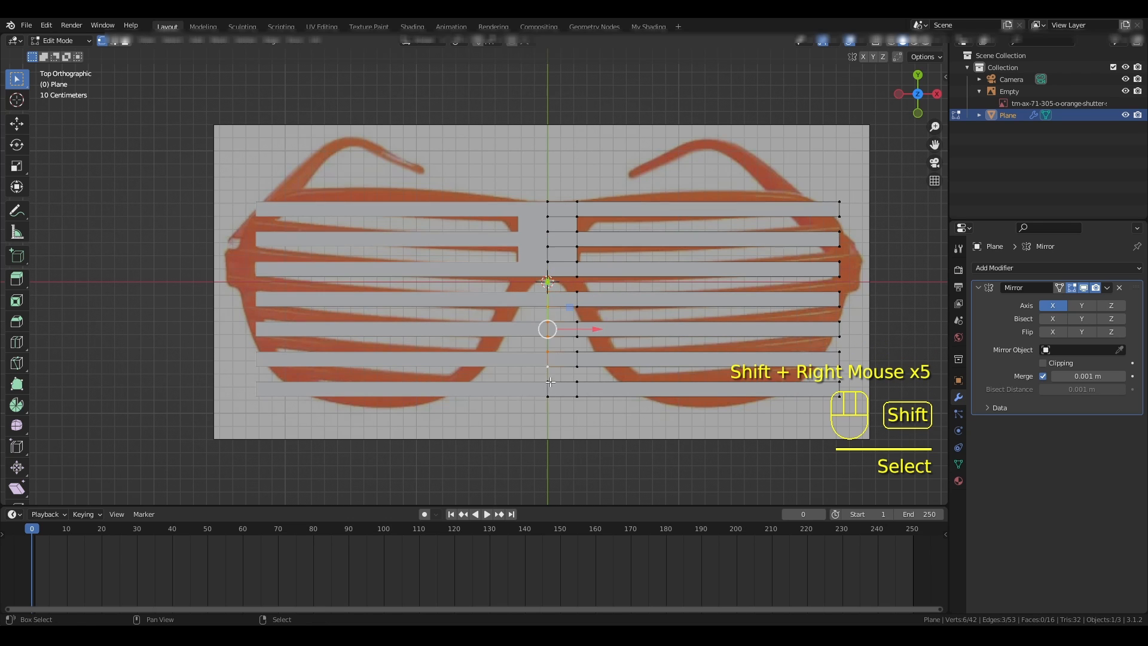
right_click(548, 381, "shift")
right_click(548, 397, "shift")
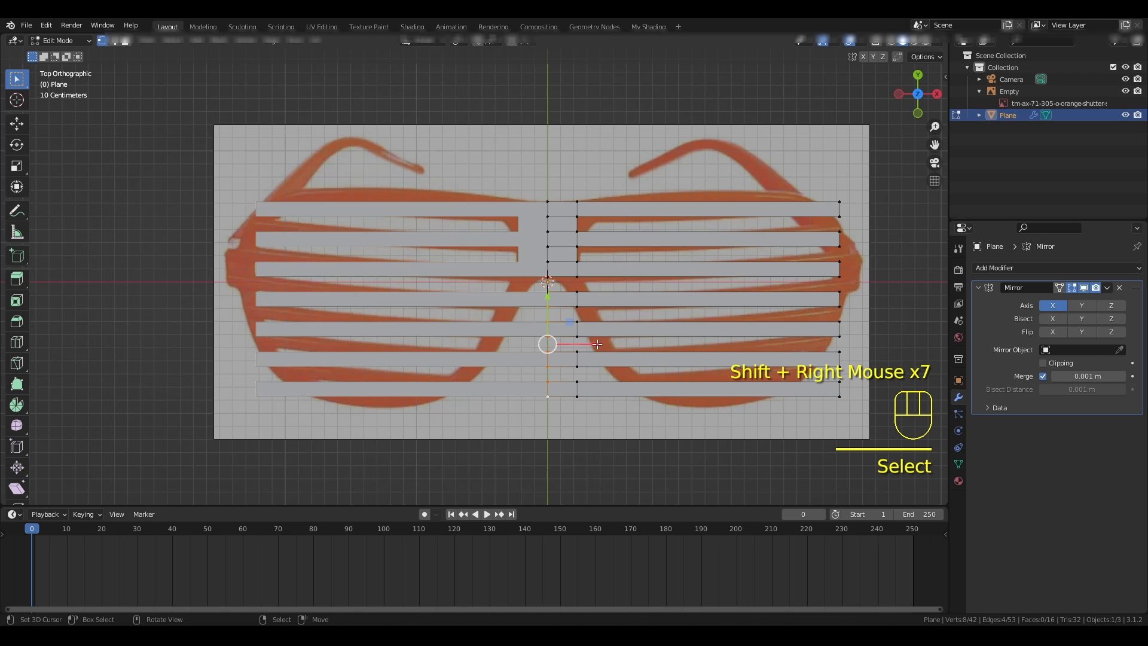
left_click_drag(599, 344, 619, 346)
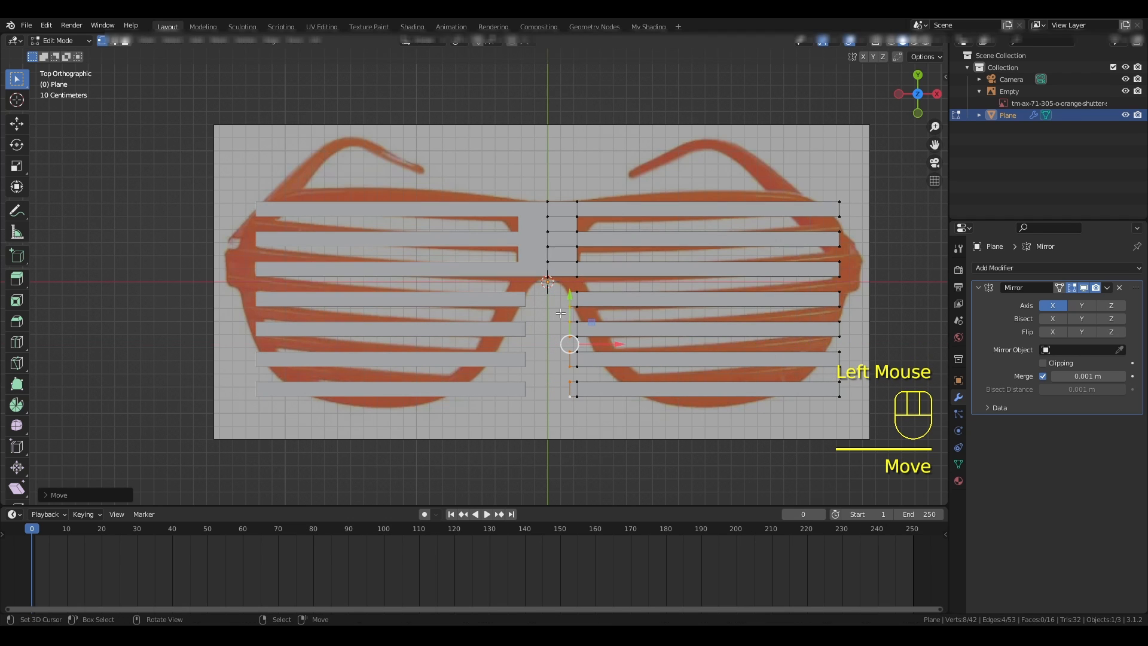
- Move the inner-end vertices of the fourth and fifth slats in positive X to follow the reference frame around the nose
right_click(580, 290)
right_click(577, 304, "shift")
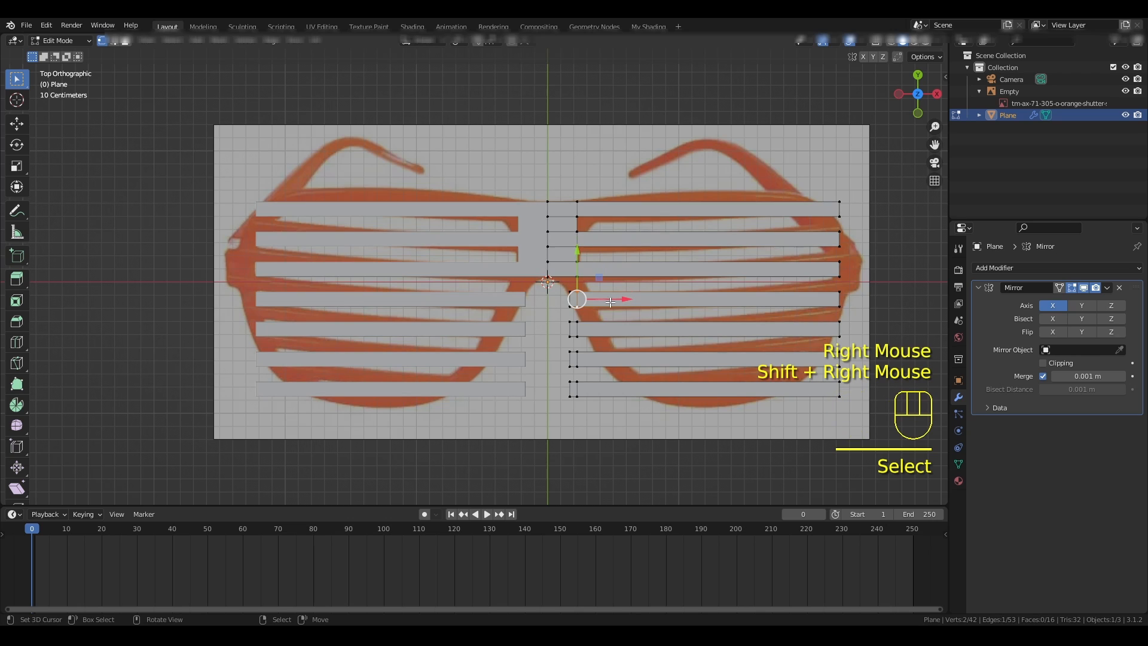
left_click_drag(625, 300, 638, 300)
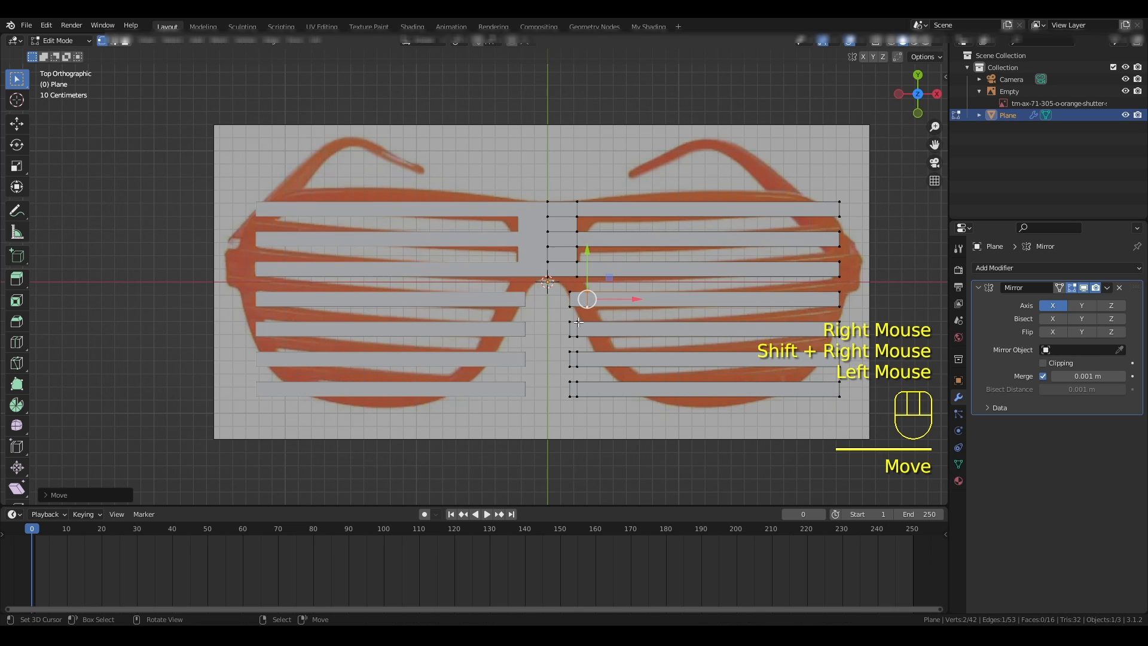
left_click_drag(557, 318, 637, 330)
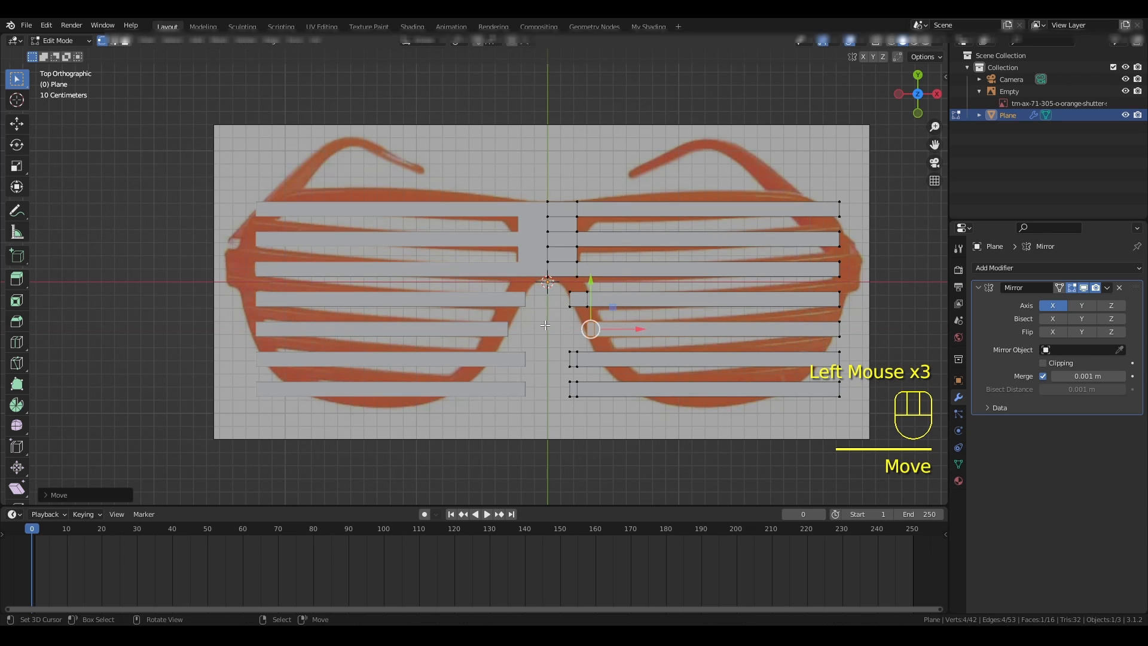
right_click(580, 321)
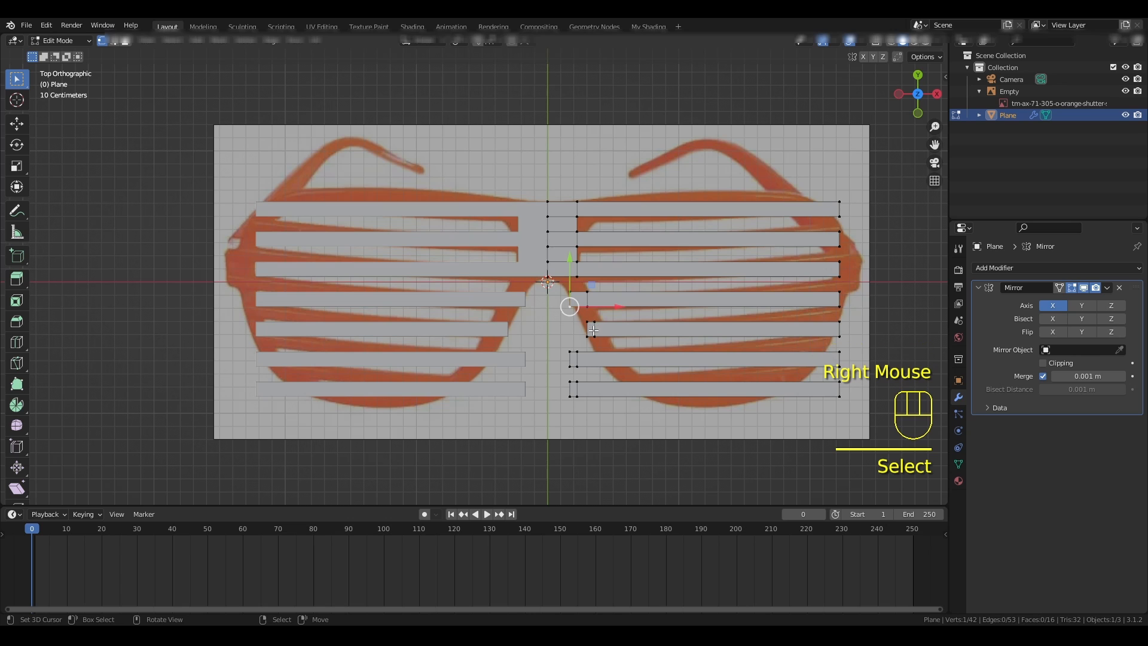
right_click(593, 330, "alt")
left_click_drag(644, 329, 652, 329)
- Move the inner-end vertices of the sixth and seventh slats in positive X, and shift the sixth slat's inner cross edge further toward the lens
left_click_drag(558, 343, 589, 412)
left_click_drag(625, 373, 652, 374)
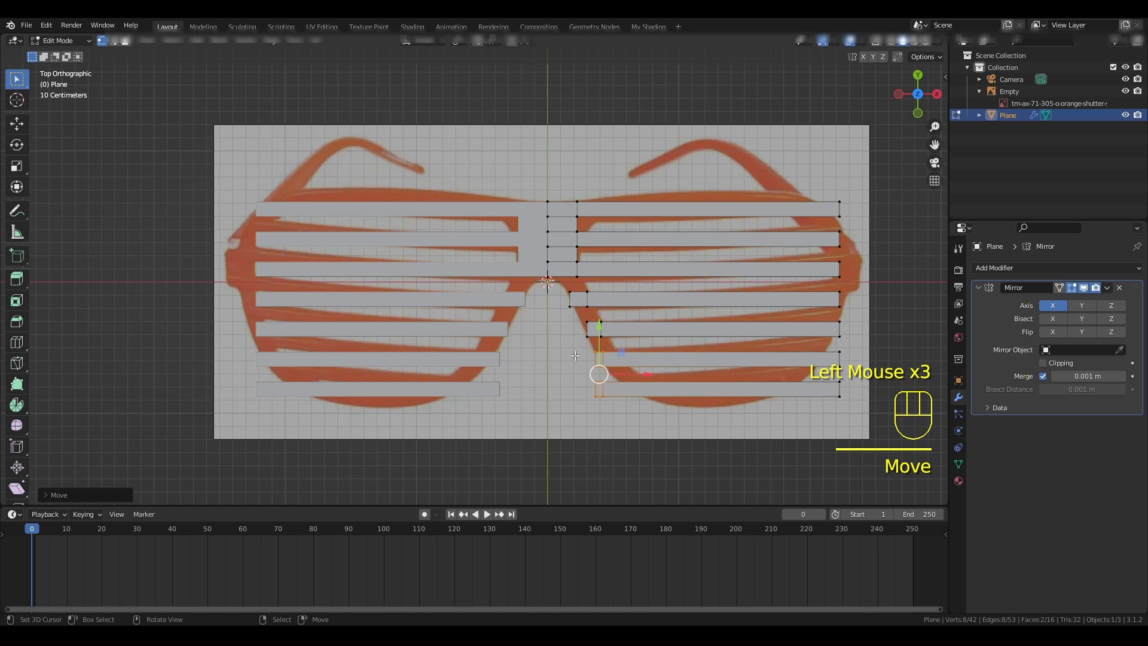
key("a")
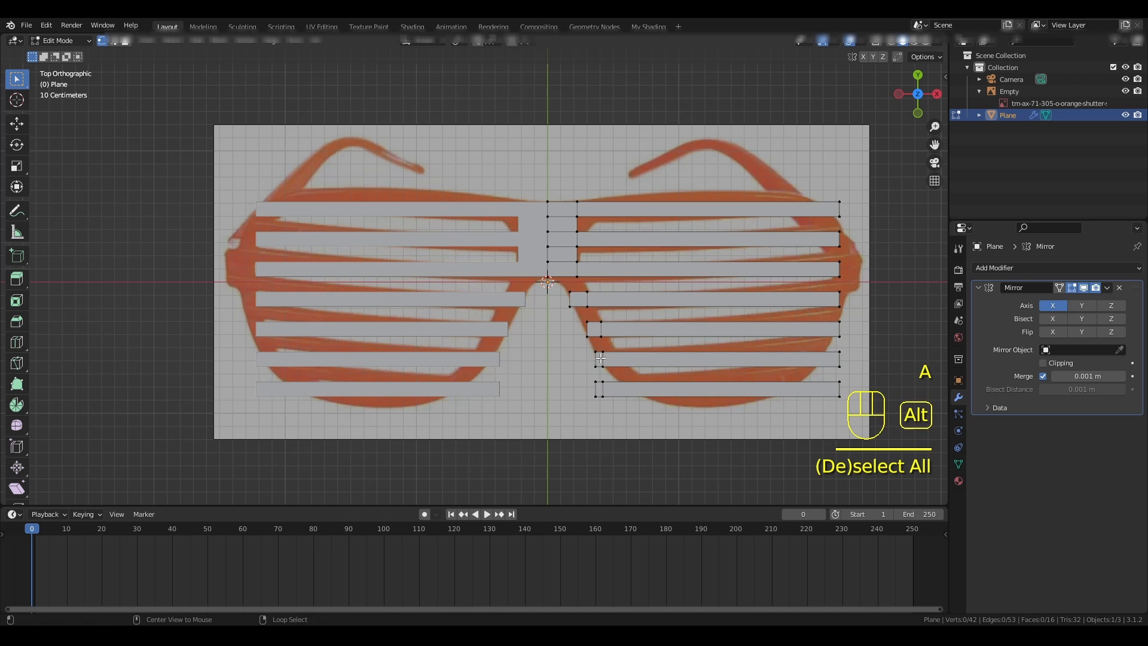
right_click(601, 358, "alt")
left_click_drag(652, 360, 668, 361)
right_click(583, 375)
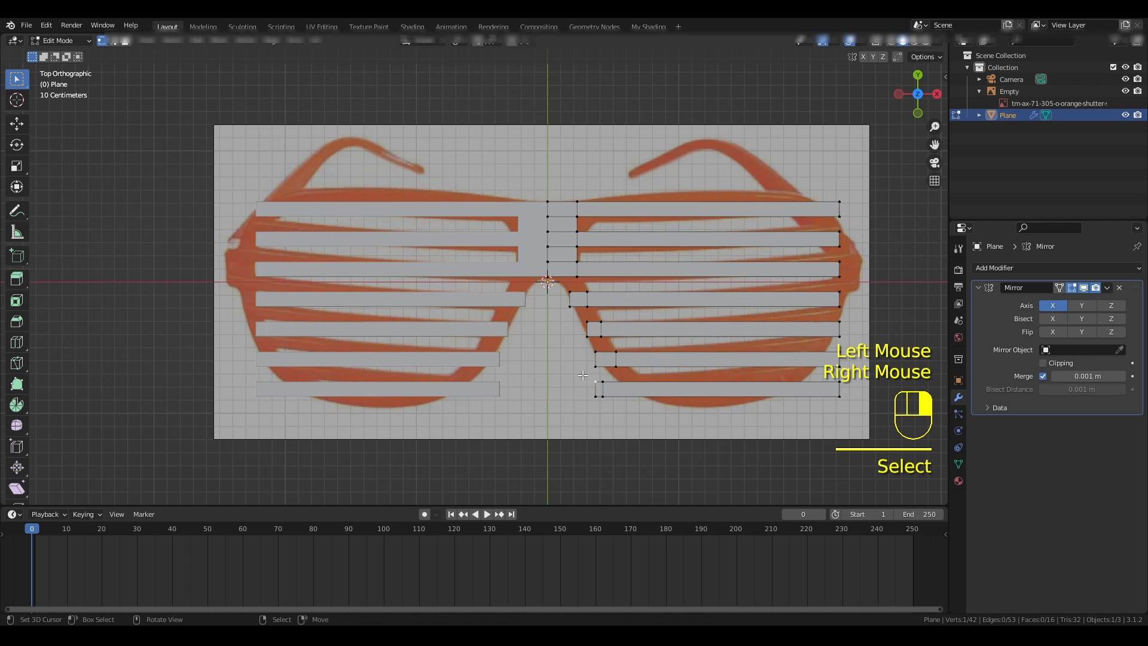
key("ctrl+z")
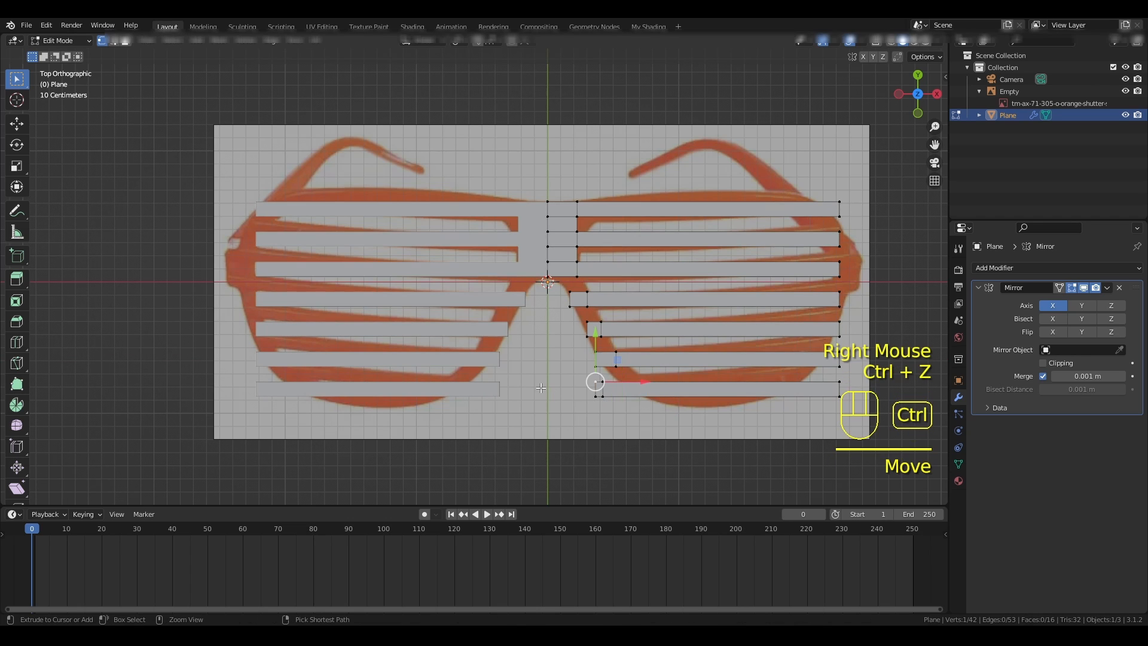
left_click_drag(596, 382, 619, 414)
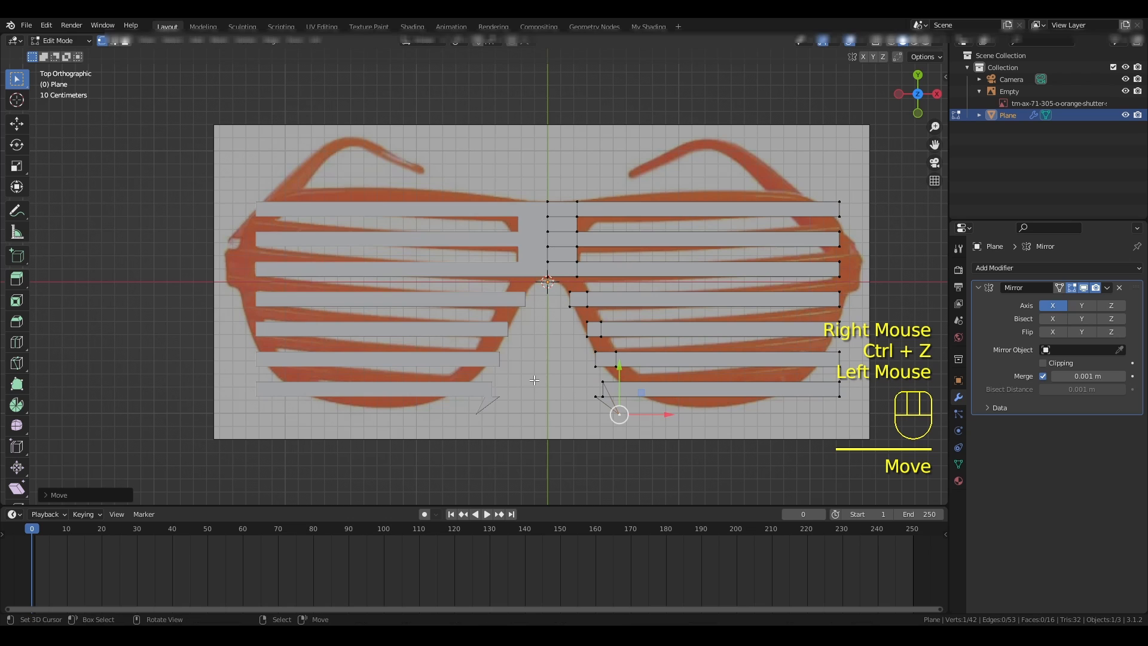
key("ctrl+z")
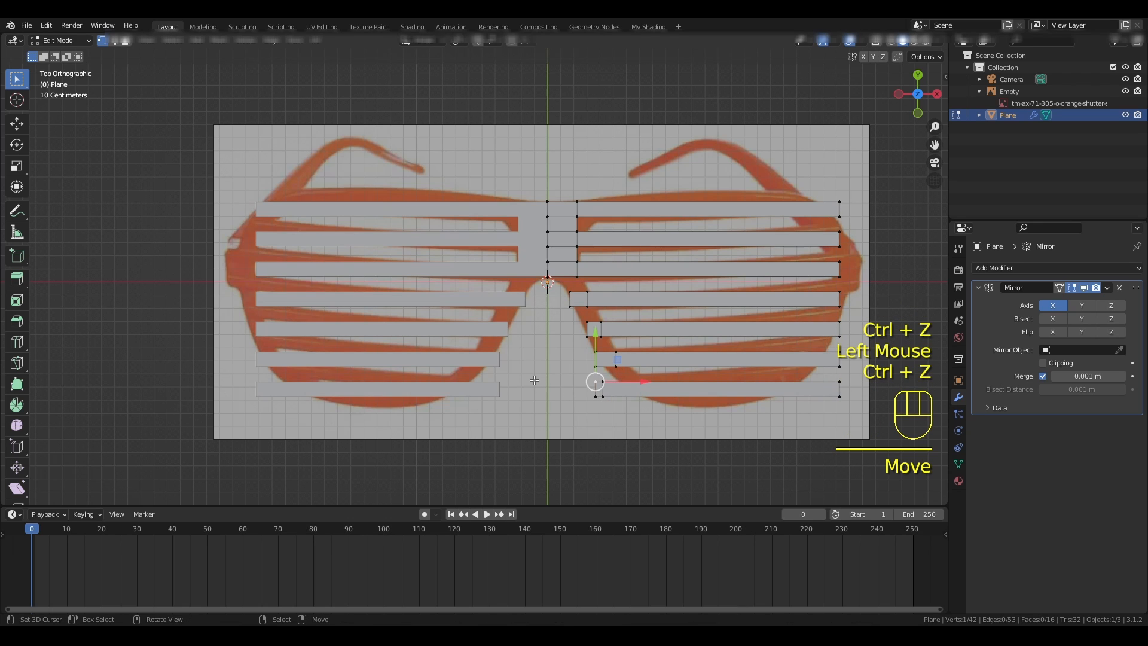
- Move the seventh slat's inner end and its inner cross edge in positive X to match the lower curve of the reference frame
key("a")
left_click_drag(583, 372, 634, 388)
right_click(633, 390)
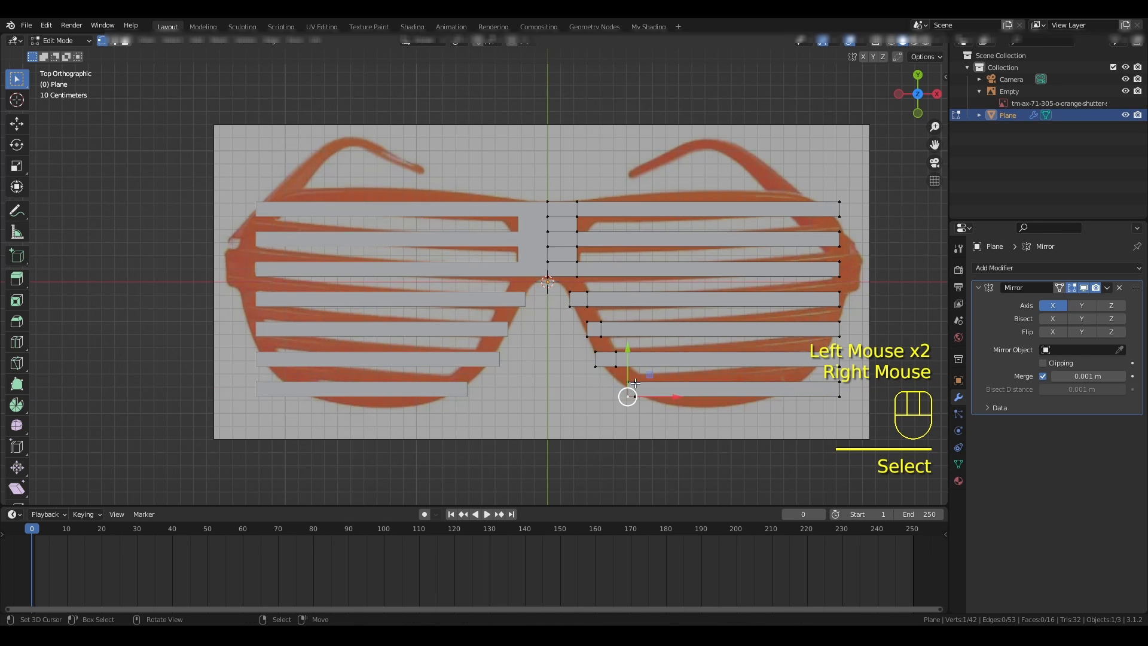
right_click(682, 394, "alt")
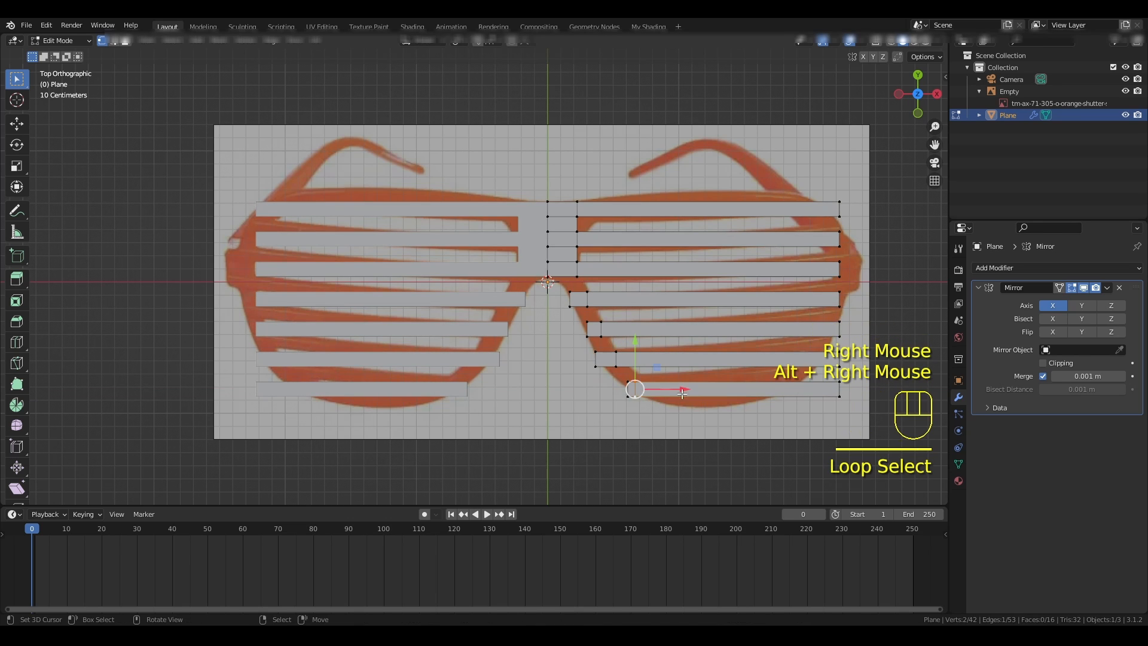
left_click_drag(682, 392, 652, 389)
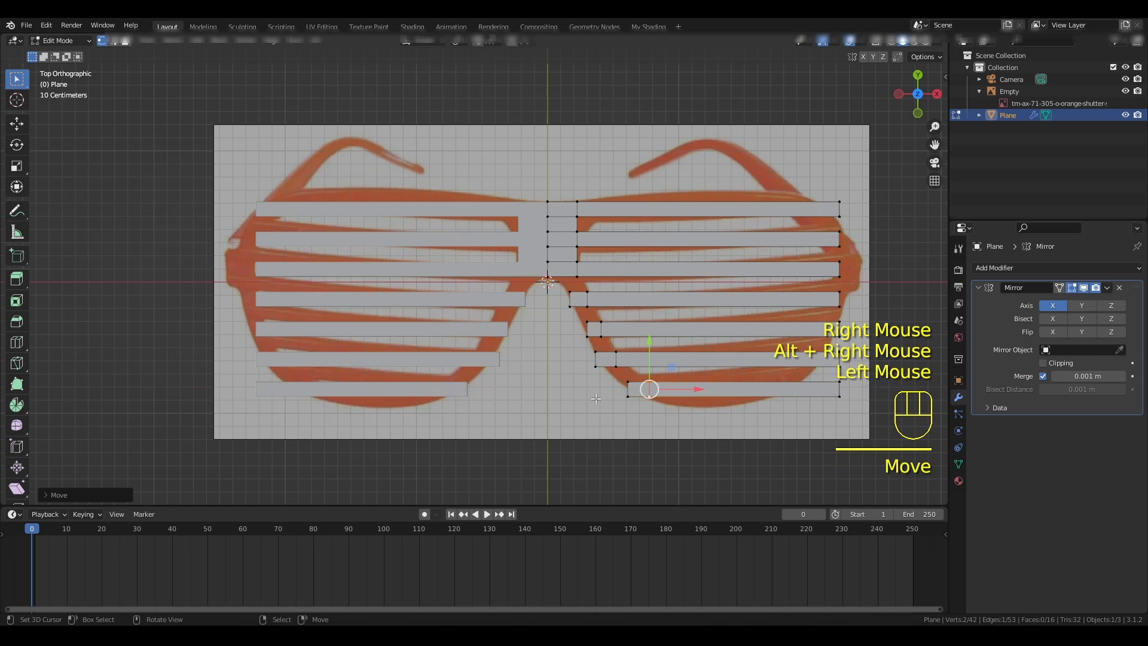
right_click(628, 396)
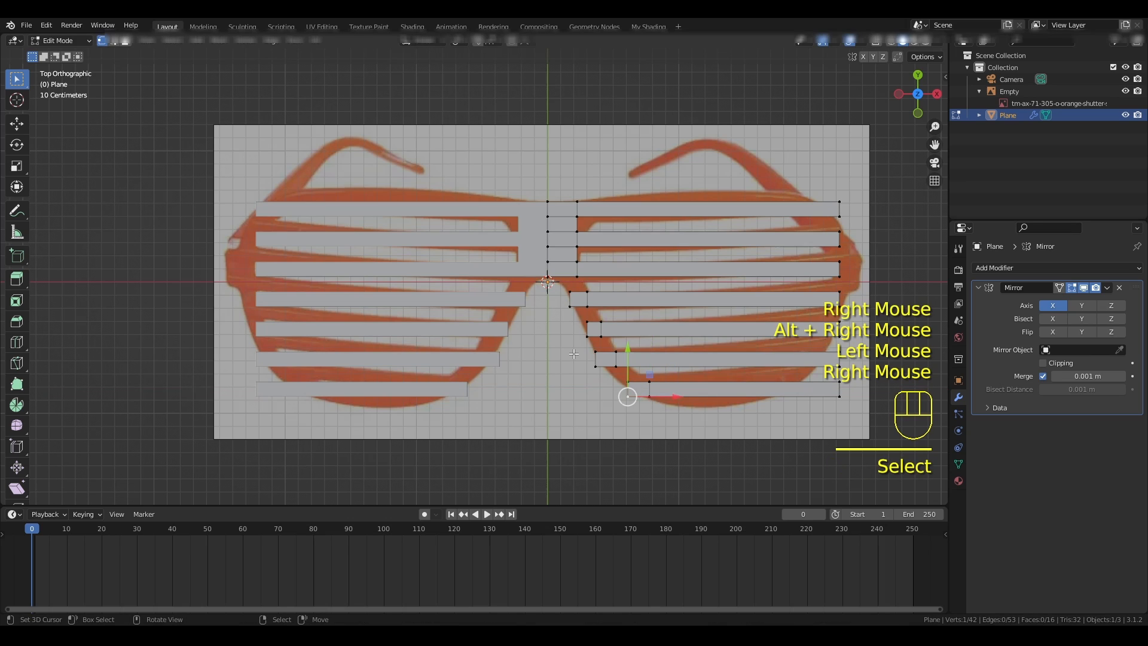
- Add one centred vertical loop cut through the bridge section of the top three slats
key("ctrl+r")
left_click(564, 273)
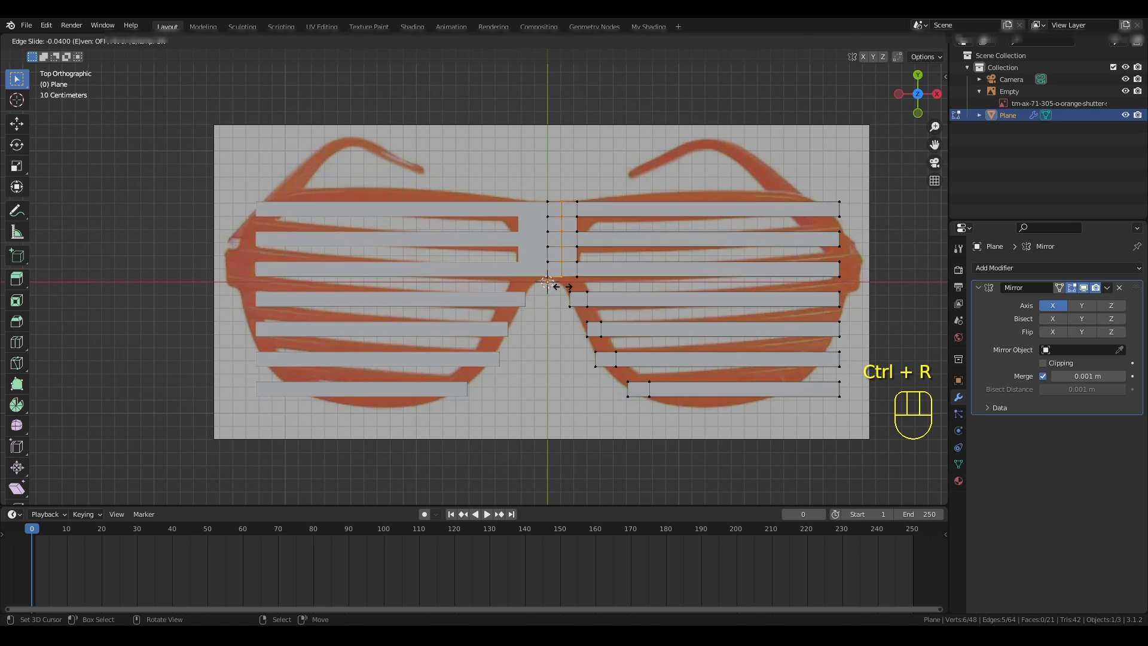
right_click(564, 280)
- Fill a face between the outer half of the bridge's lower edge and the inner end of the fourth slat
right_click(564, 280)
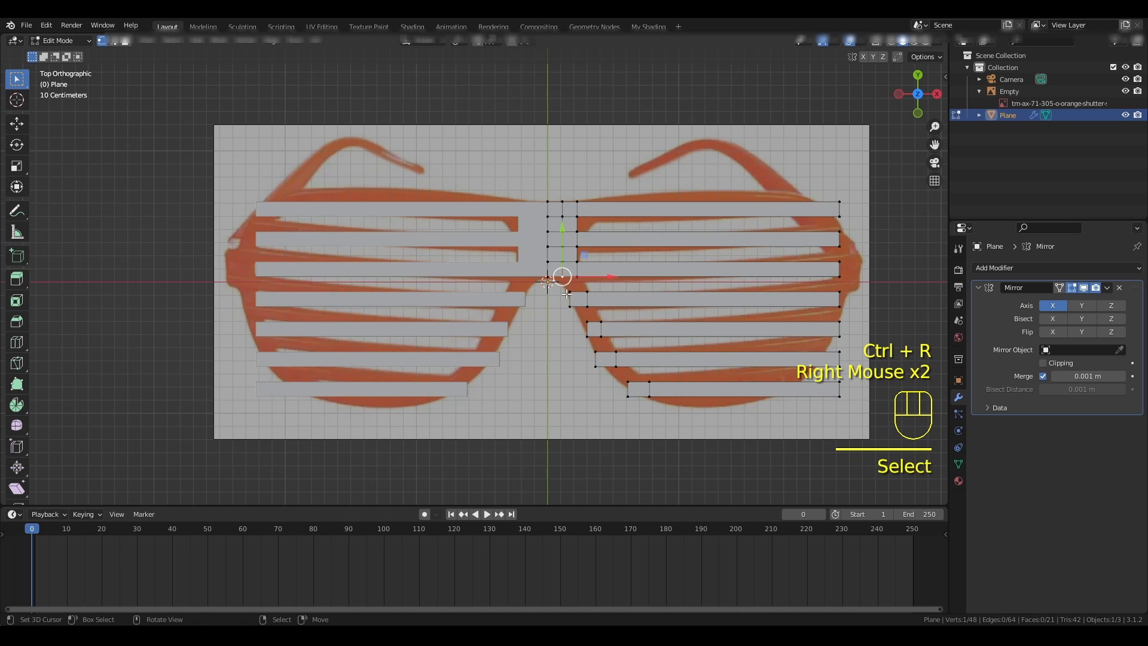
right_click(569, 291, "shift")
right_click(577, 276, "shift")
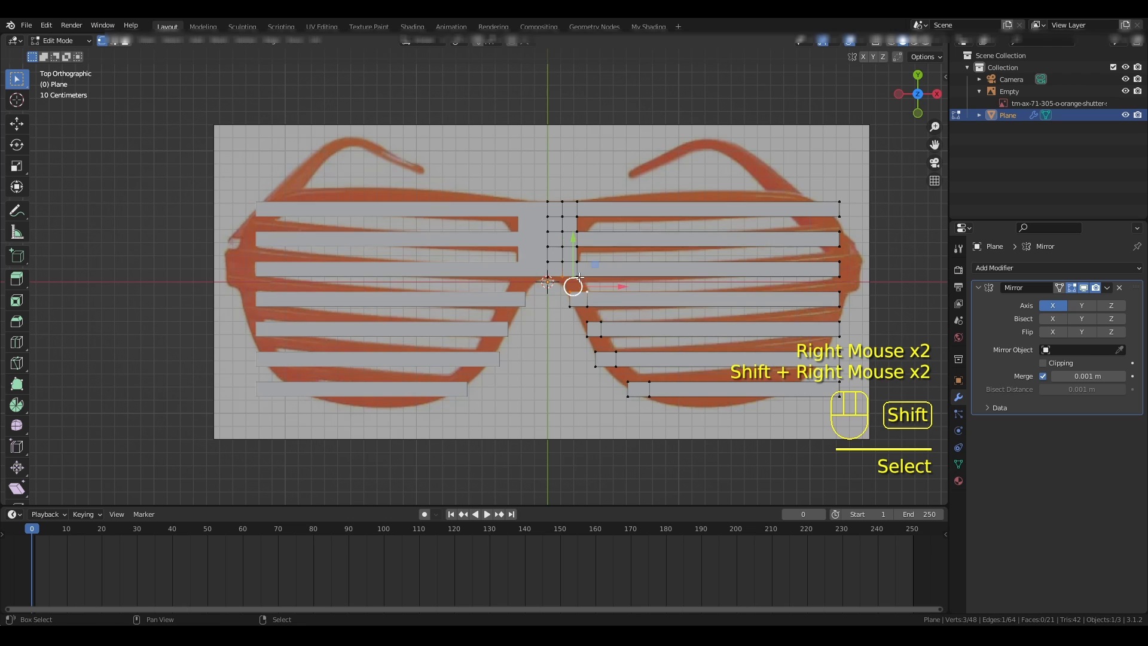
right_click(575, 282, "shift")
key("f")
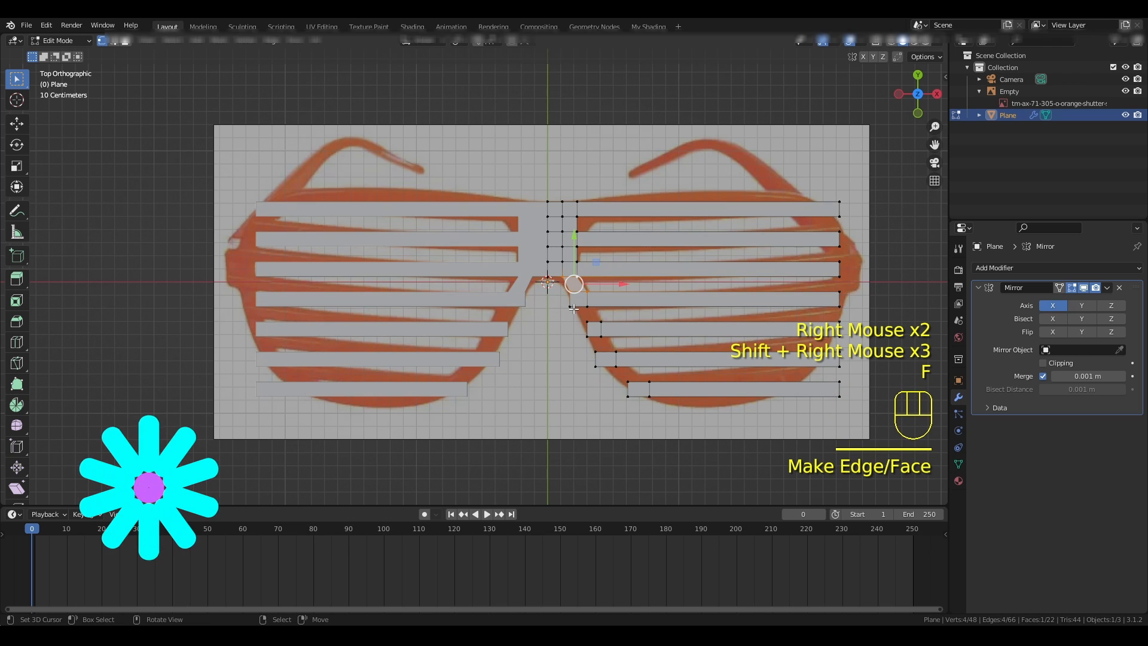
- Fill a face between the inner ends of the fourth and fifth slats
right_click(571, 305)
right_click(577, 314, "shift")
right_click(595, 319, "shift")
right_click(589, 306, "shift")
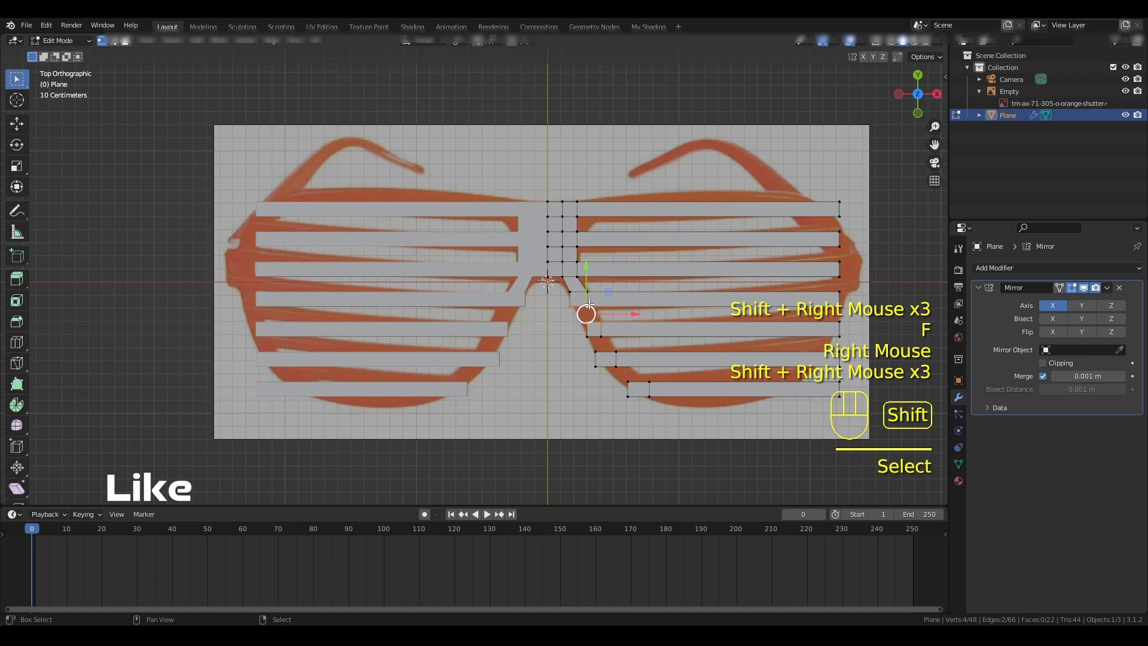
key("f")
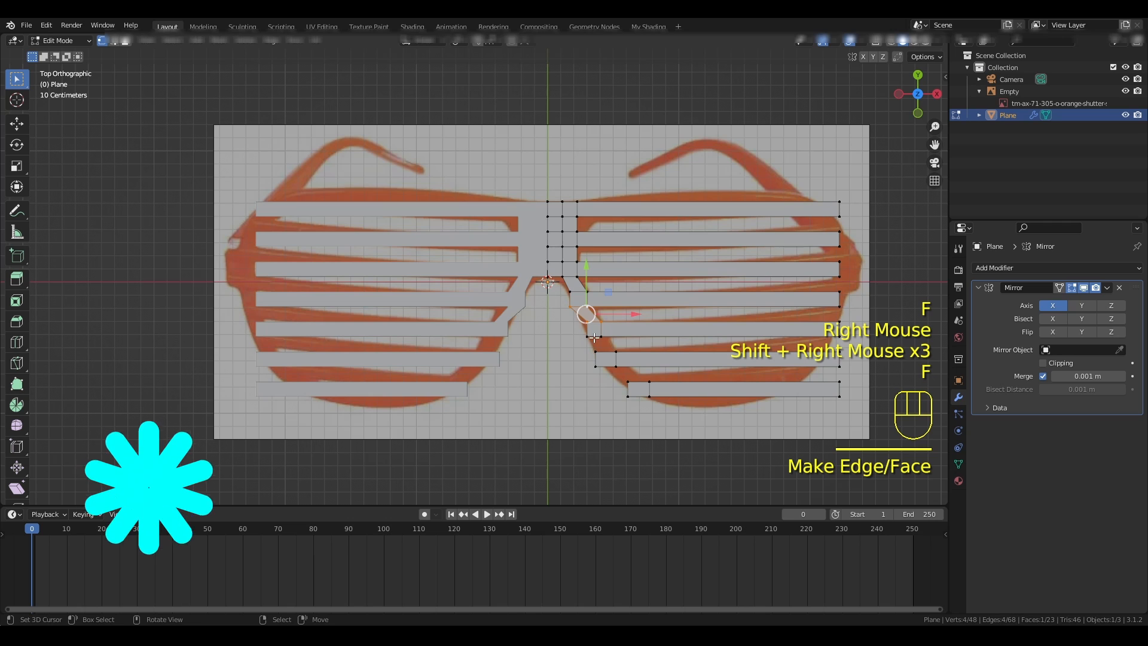
- Fill a face between the inner ends of the fifth and sixth slats
right_click(587, 329)
right_click(592, 335, "shift")
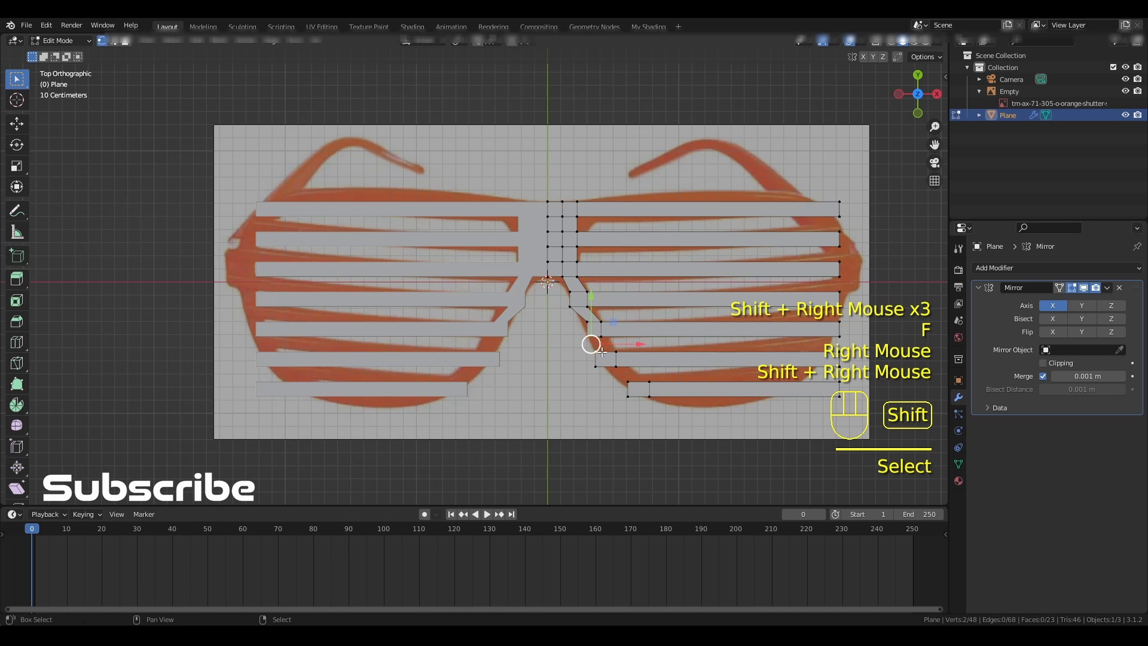
right_click(600, 335, "shift")
right_click(600, 344, "shift")
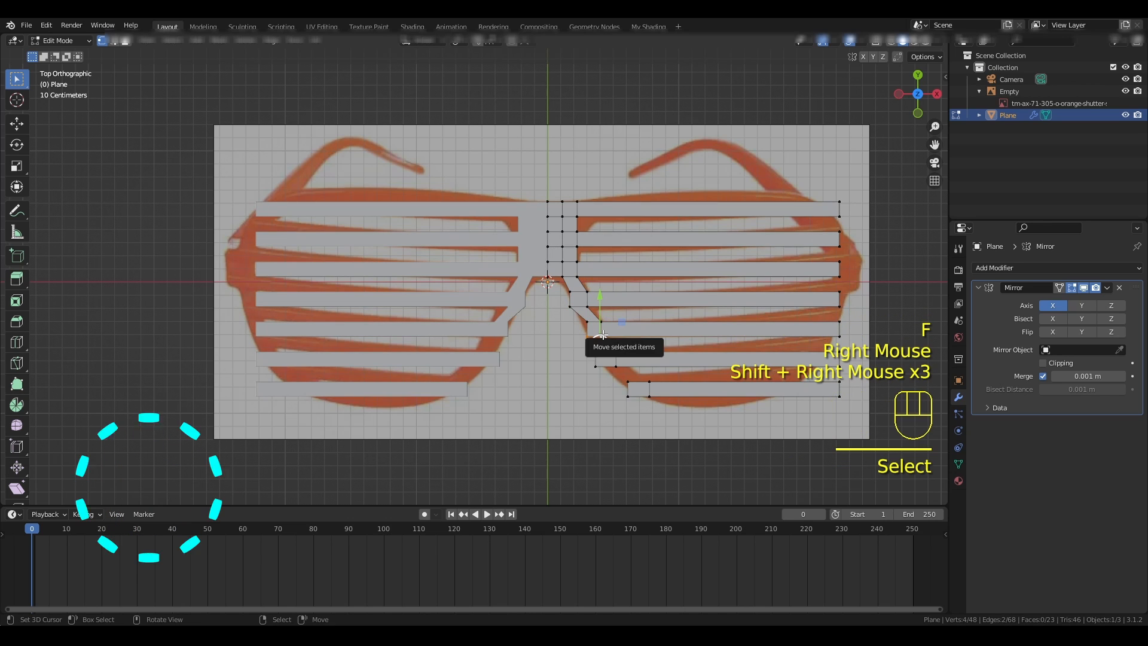
key("f")
- Fill a face between the inner ends of the sixth and seventh slats
right_click(596, 366)
right_click(604, 369, "shift")
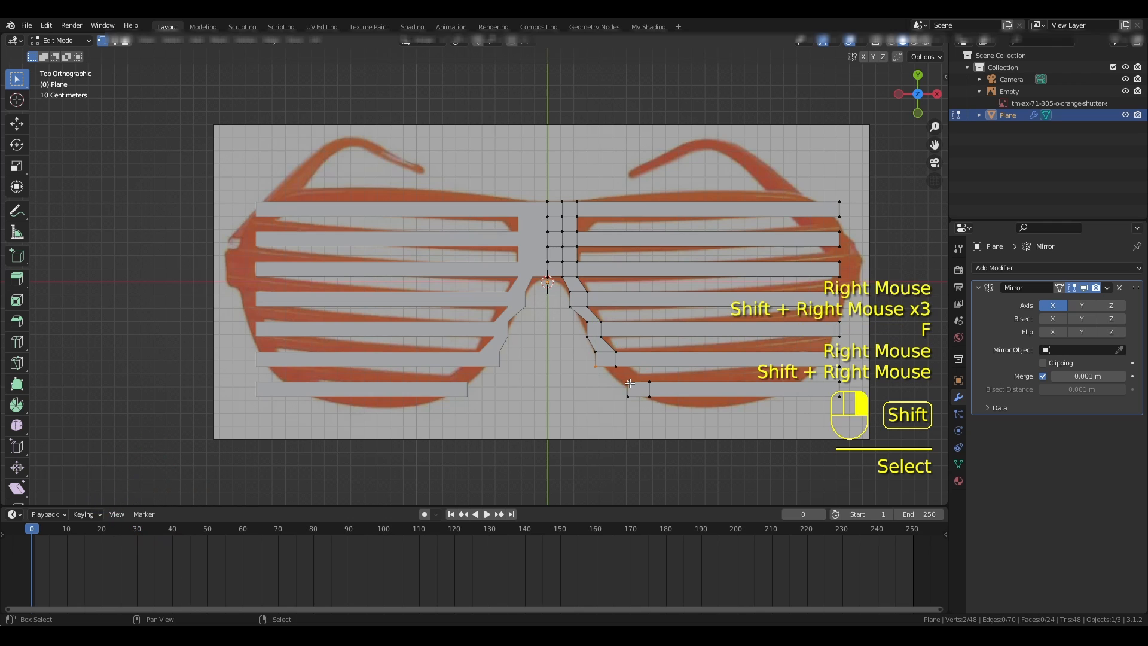
right_click(624, 375, "shift")
right_click(622, 374, "shift")
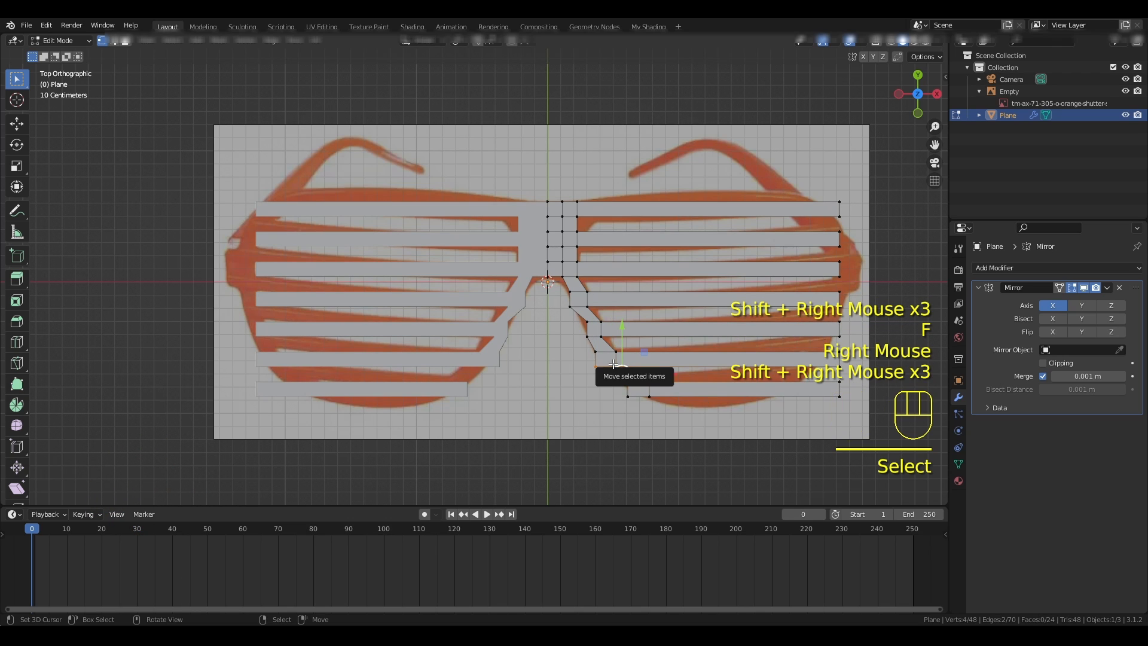
key("f")
- Shift the seventh slat's inner corner vertices along X to slope its end along the reference frame's lower curve
scroll(565, 384, "up", 1)
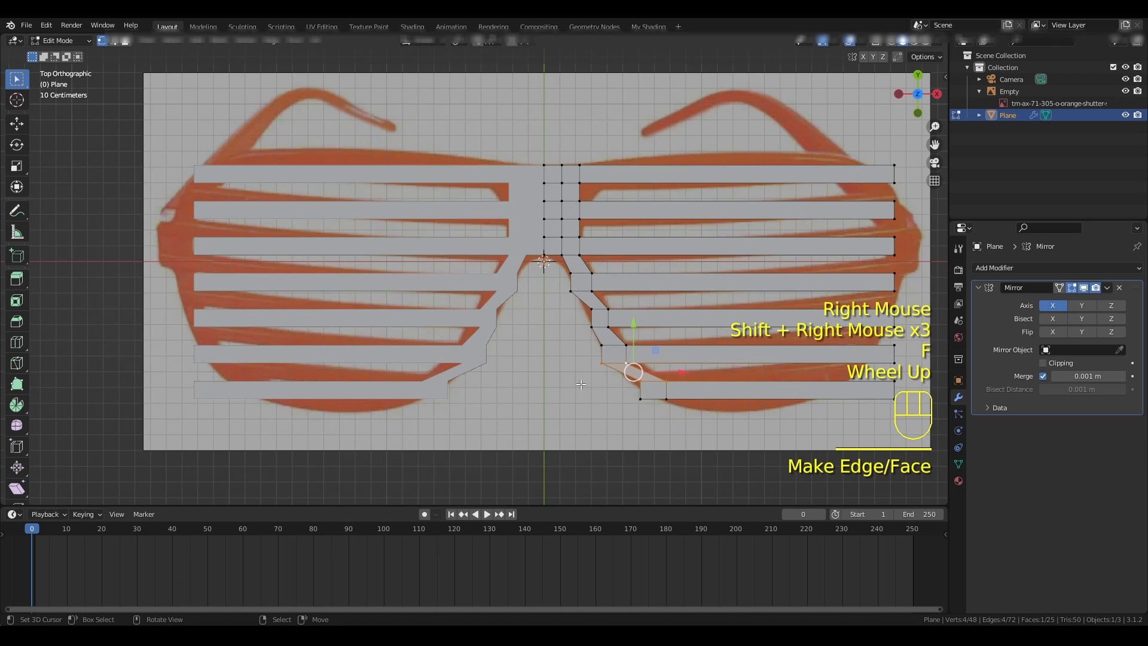
right_click(639, 380)
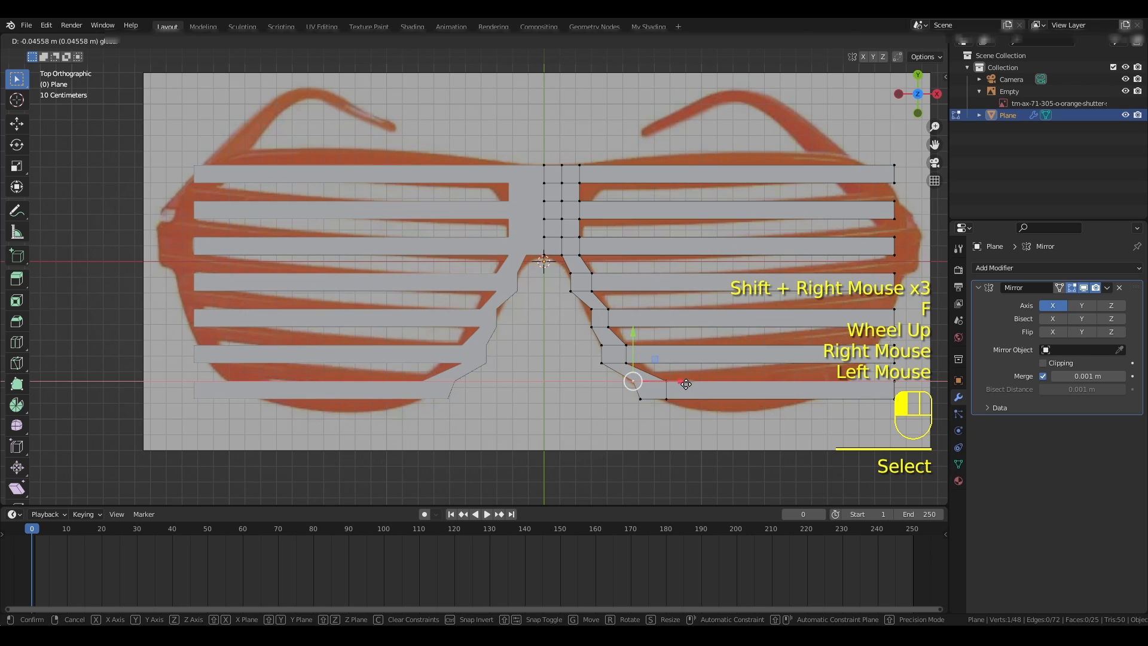
left_click(686, 382)
right_click(638, 402)
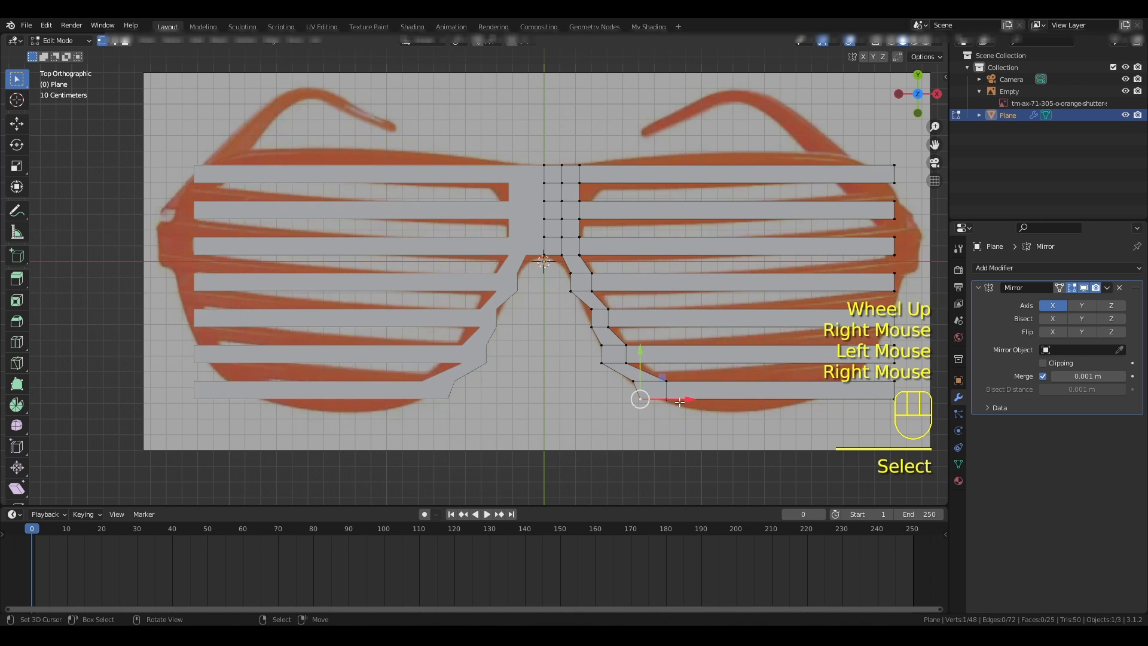
left_click_drag(685, 399, 727, 401)
right_click(666, 398)
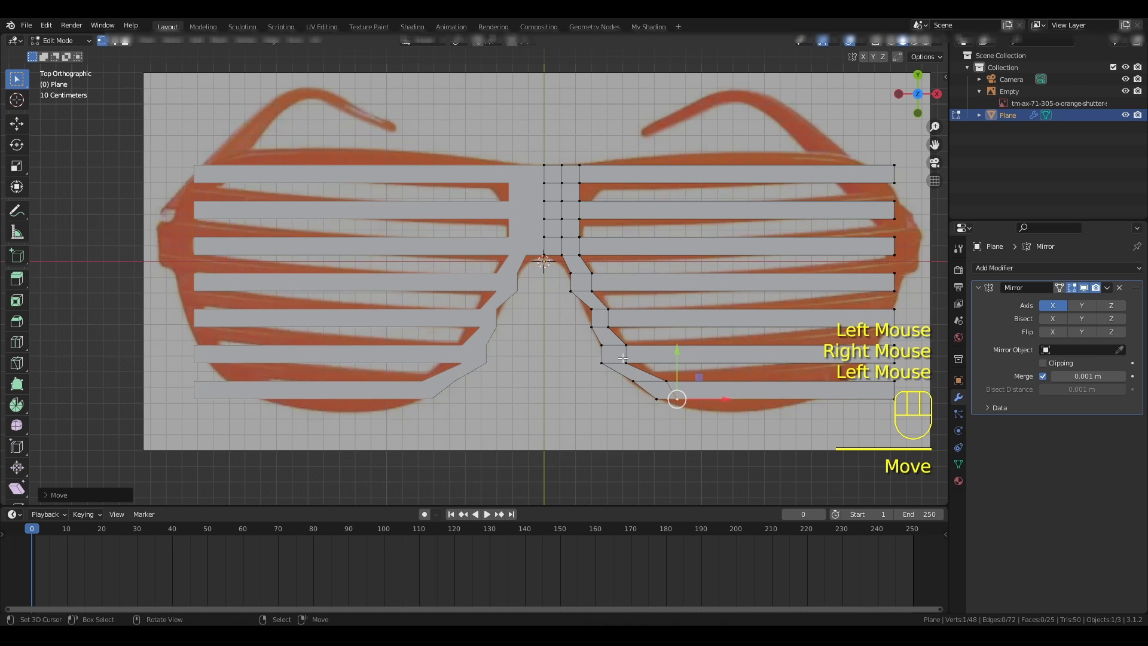
- Adjust the nose-side vertices of the fifth and fourth slats along X to smooth the nose opening against the reference
right_click(591, 310)
left_click(645, 310)
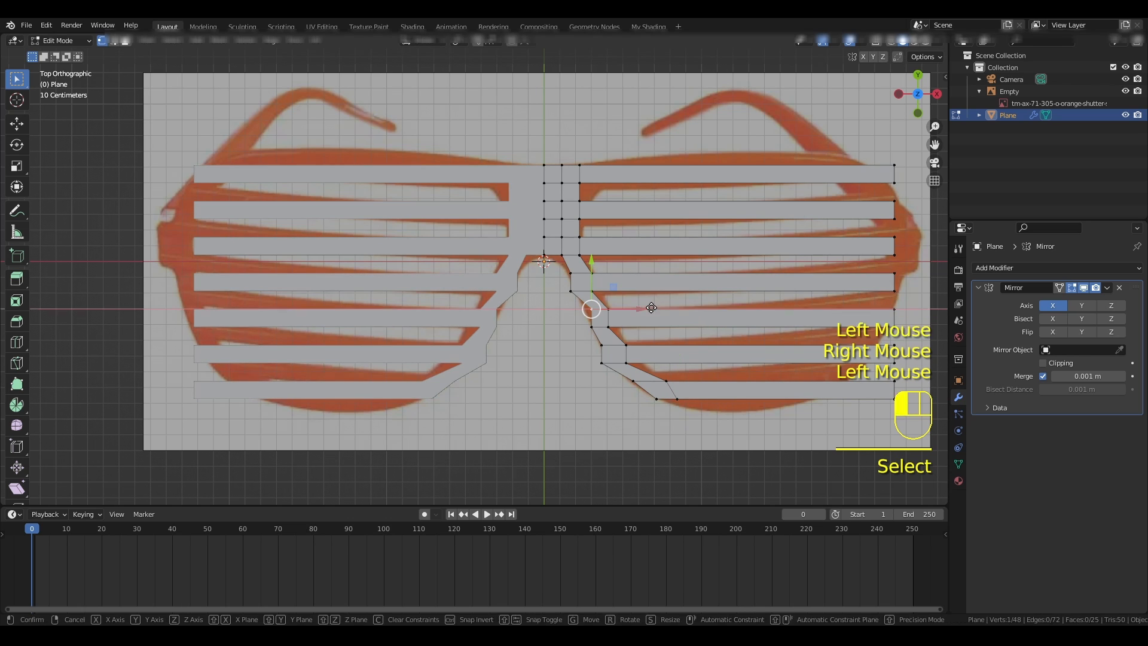
left_click_drag(641, 308, 619, 274)
right_click(570, 290)
right_click(571, 274)
- Move the lower middle vertex of the bridge slightly down and toward the centre to round the top of the nose opening
right_click(561, 256)
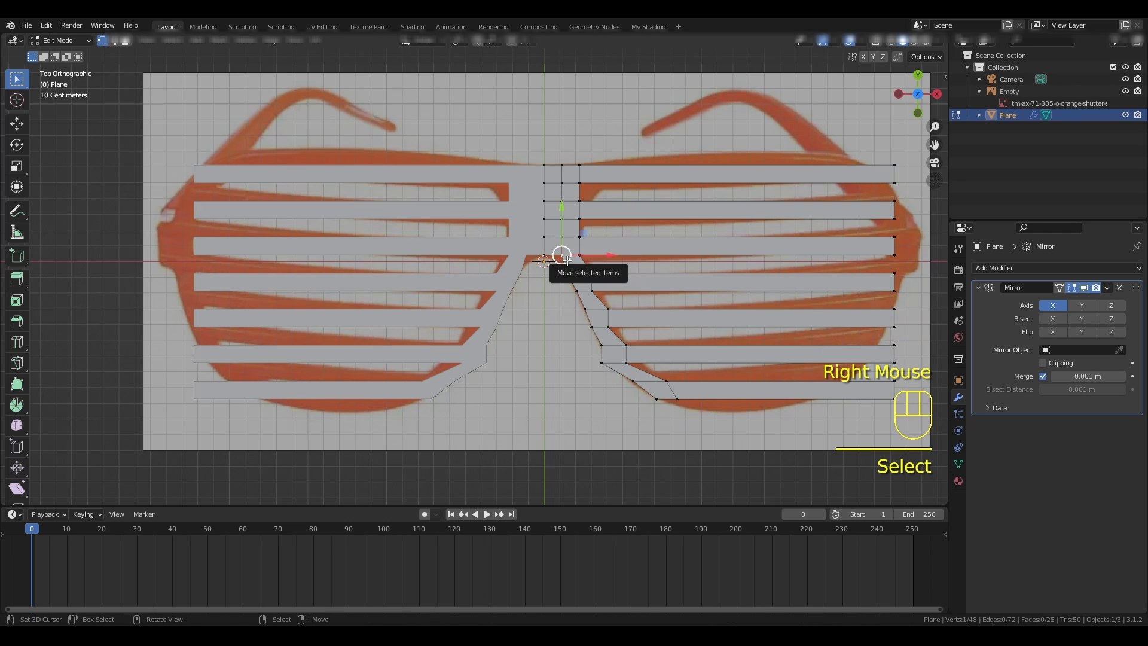
key("g")
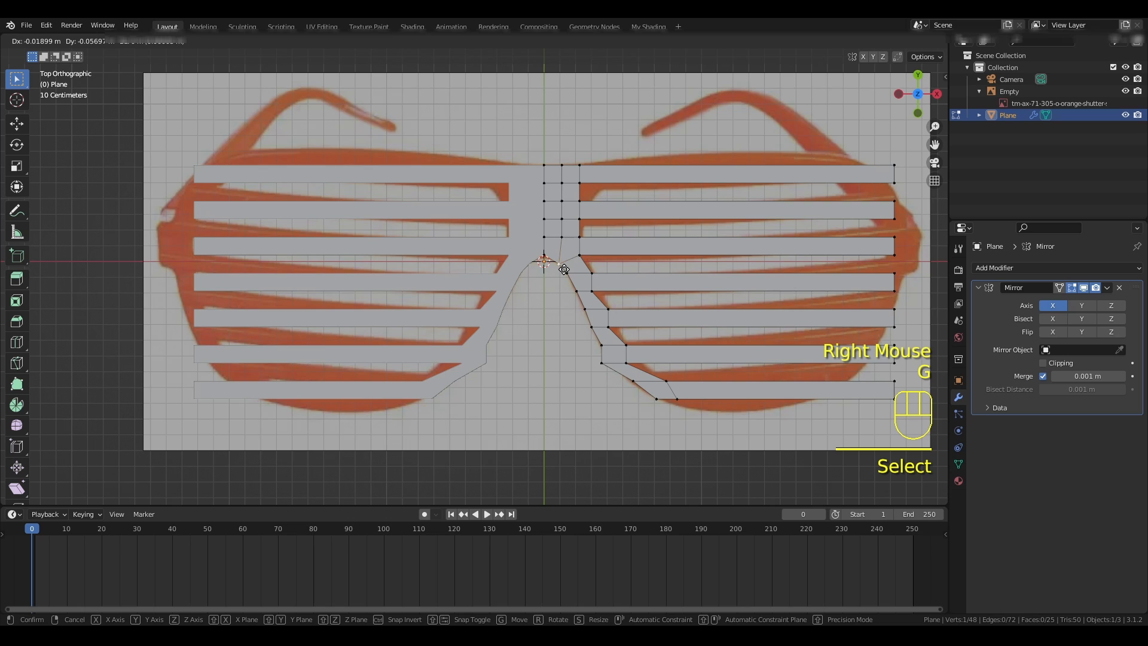
left_click(564, 269)
- Shift the lower nose-side vertex of the sixth slat and the upper nose-side vertex of the seventh slat along X onto the frame outline
right_click(602, 370)
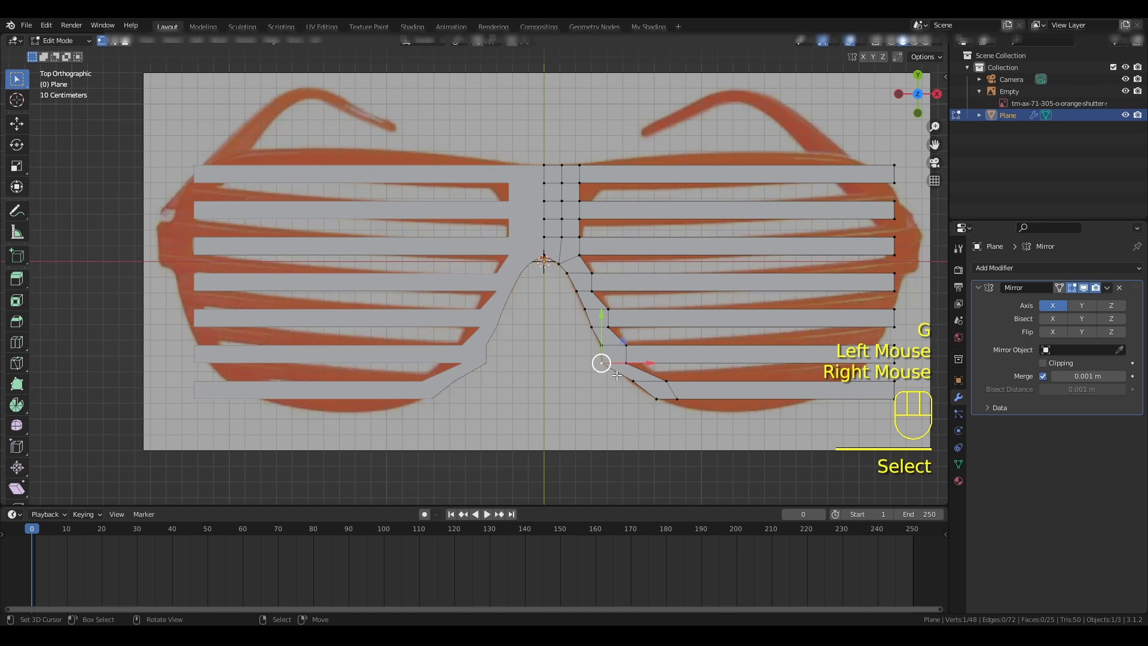
left_click_drag(651, 363, 650, 293)
right_click(635, 381)
- Move the lens-side rim vertices of the sixth, fifth, fourth and third slats in positive X to even out the nose frame's width
right_click(626, 363)
right_click(605, 326)
right_click(593, 292)
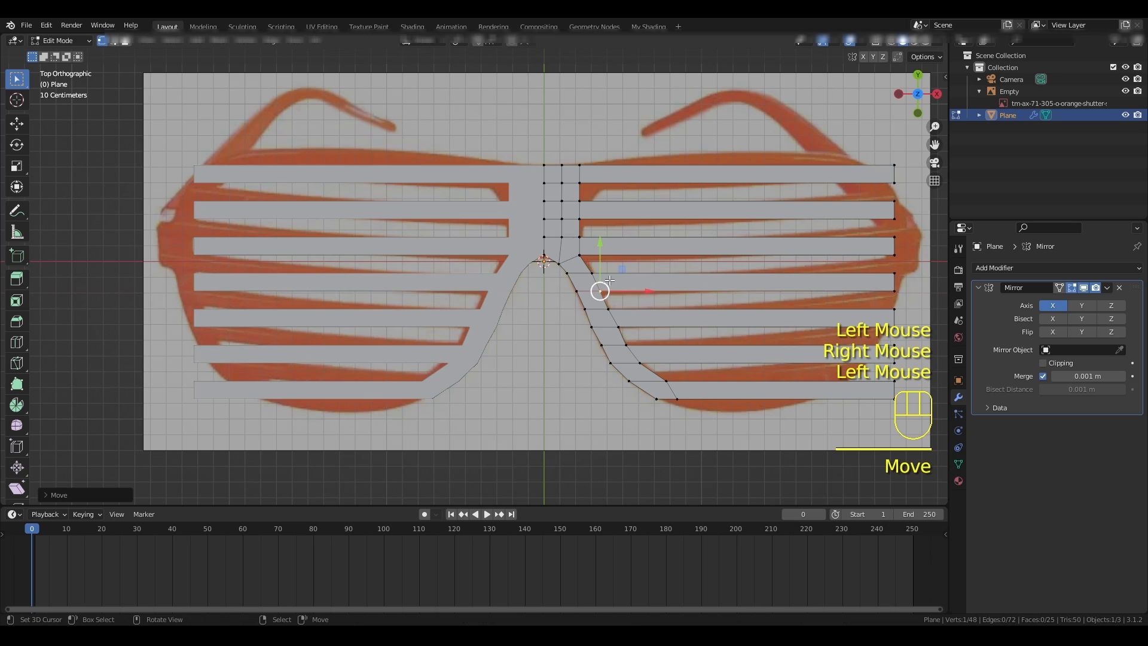
right_click(580, 255)
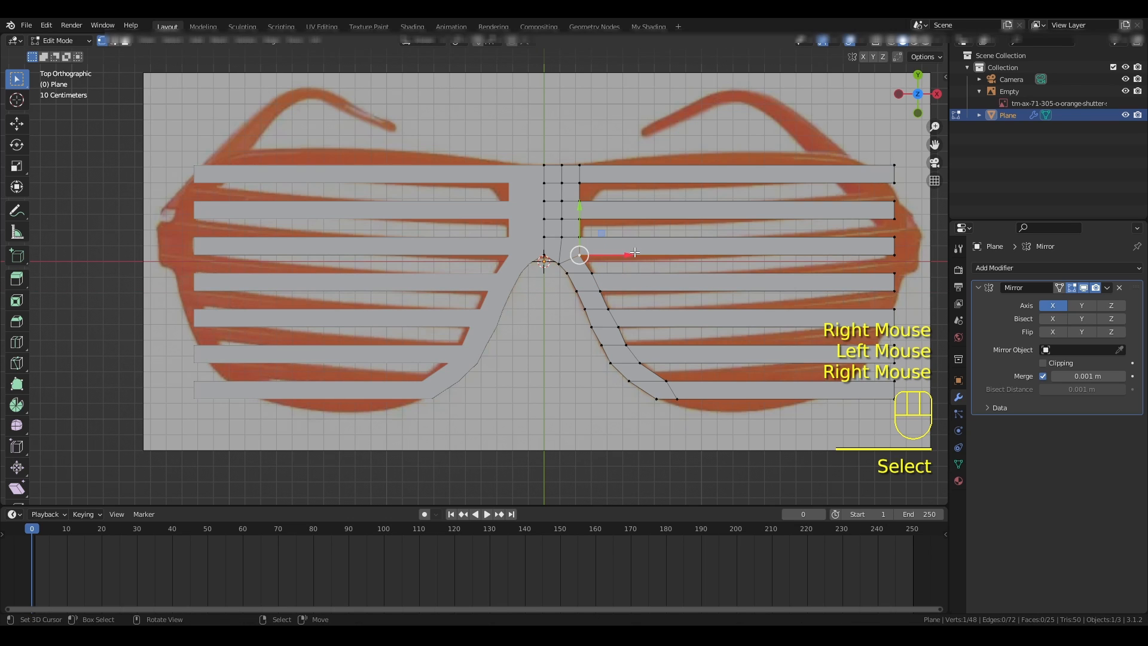
left_click_drag(635, 252, 637, 256)
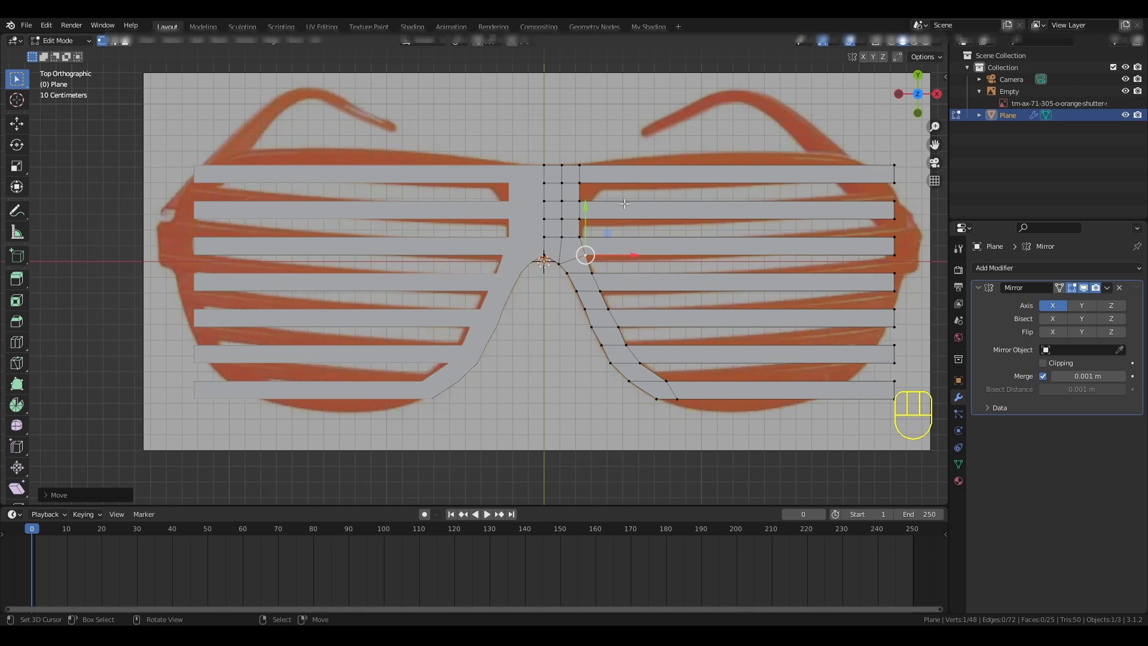
- Move the nose-side rim vertices at the third slat's upper edge and second slat's lower edge slightly in positive X
right_click(578, 237)
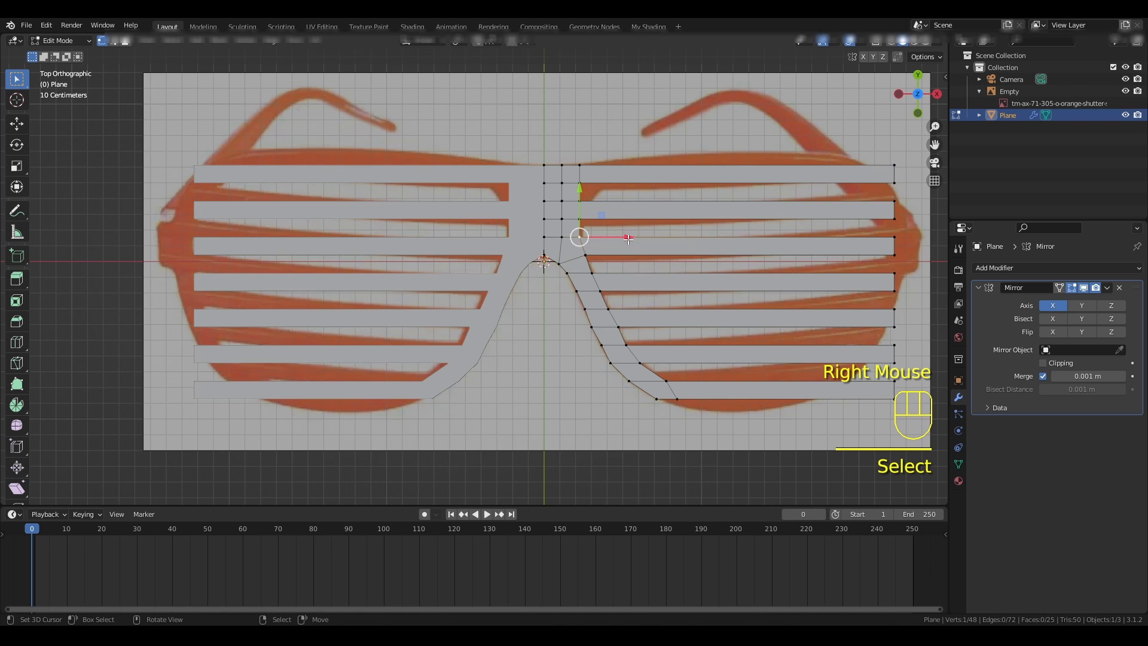
left_click_drag(627, 239, 630, 217)
right_click(580, 219)
- Move the second slat's upper and first slat's lower nose-side rim vertices in positive X, shifting the first slat's vertex furthest
right_click(580, 183)
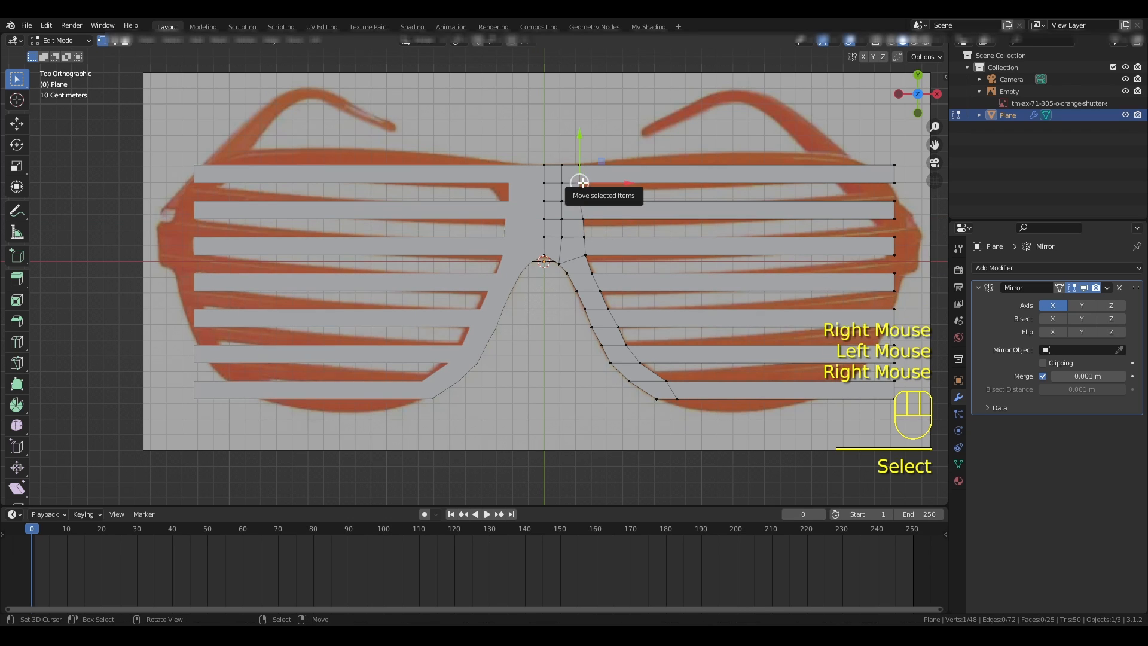
right_click(583, 202, "shift")
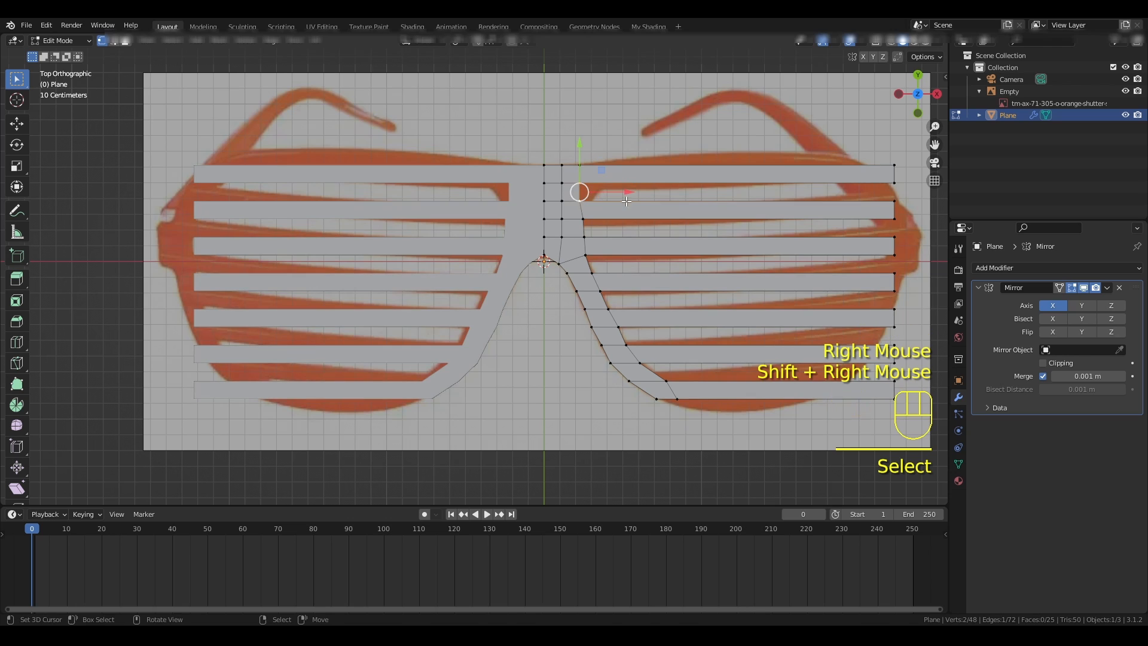
left_click_drag(628, 192, 652, 183)
right_click(591, 183)
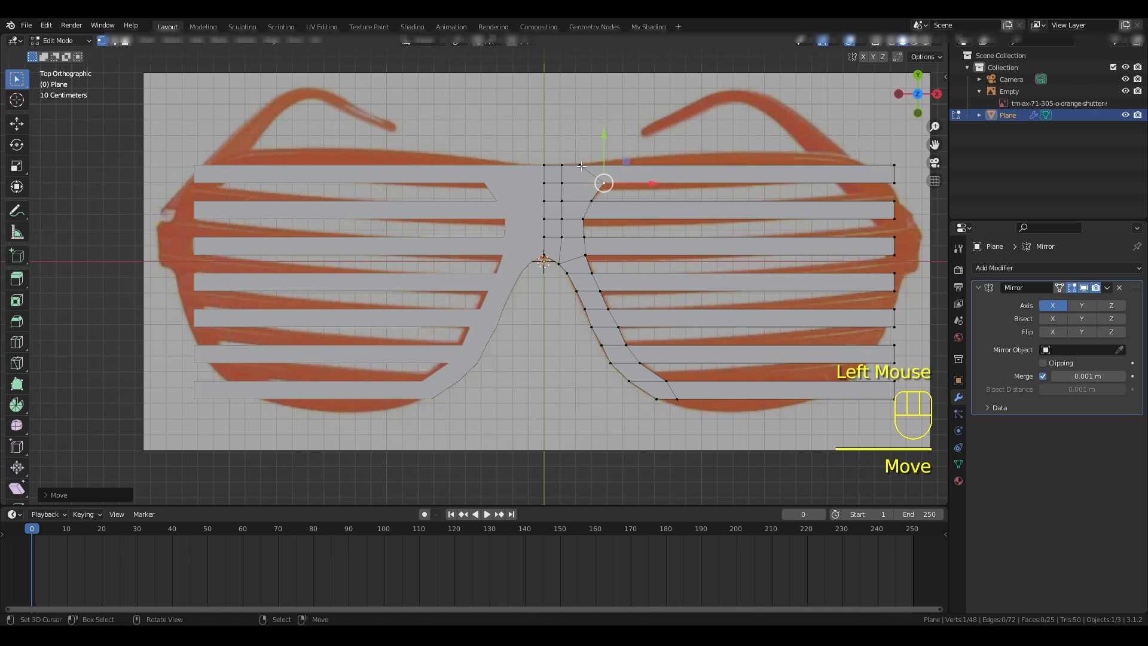
key("a")
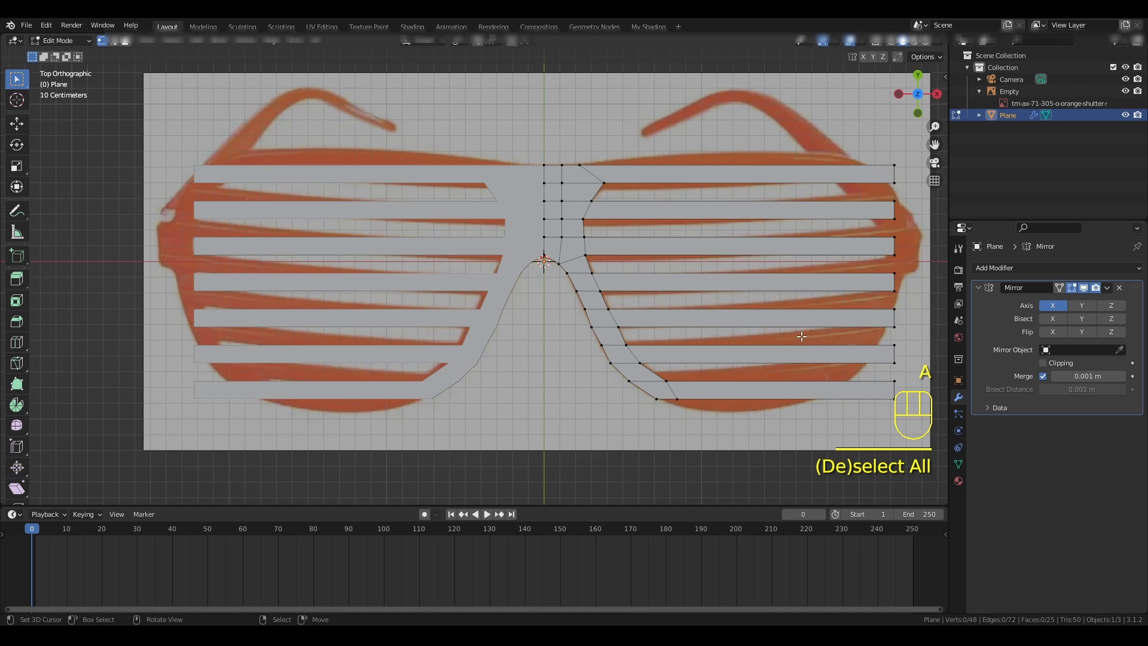
- Extrude the outer end edges of all seven slats along X by about one slat's width
middle_click_drag(880, 349, 661, 345, "shift")
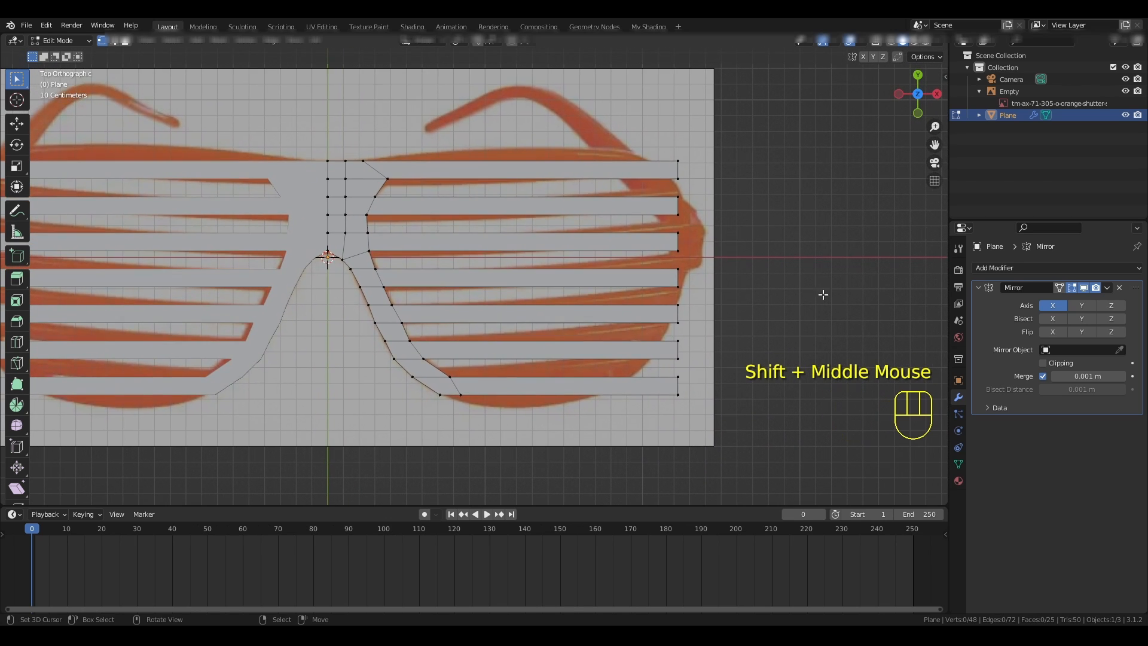
key("a")
key("a")
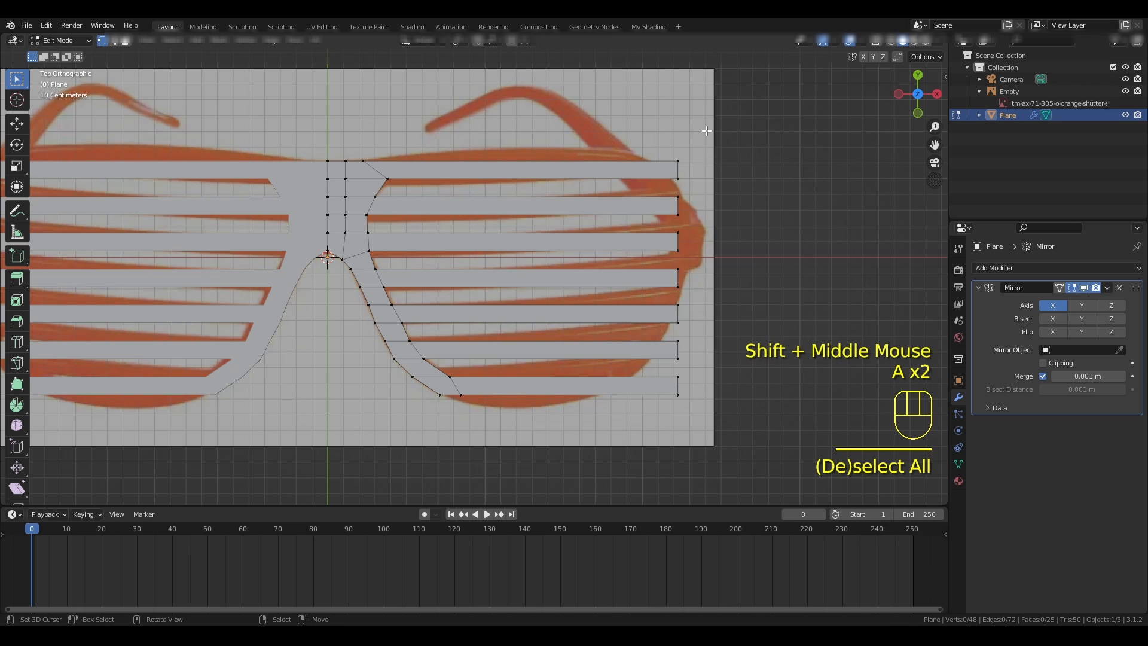
left_click_drag(707, 130, 645, 425)
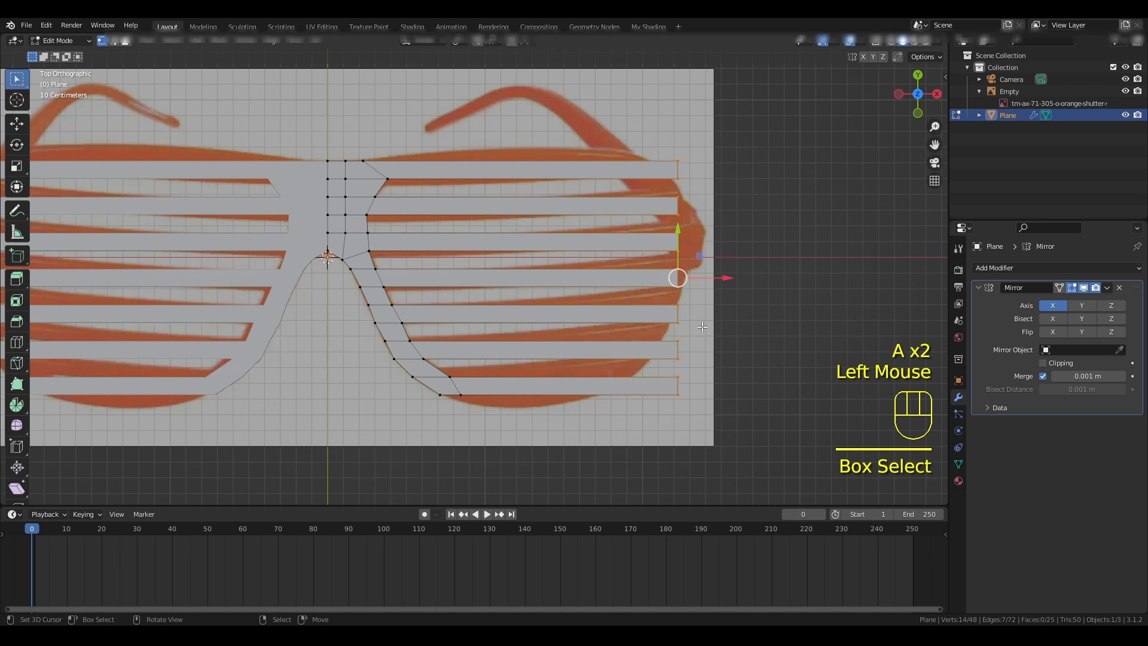
key("e")
key("x")
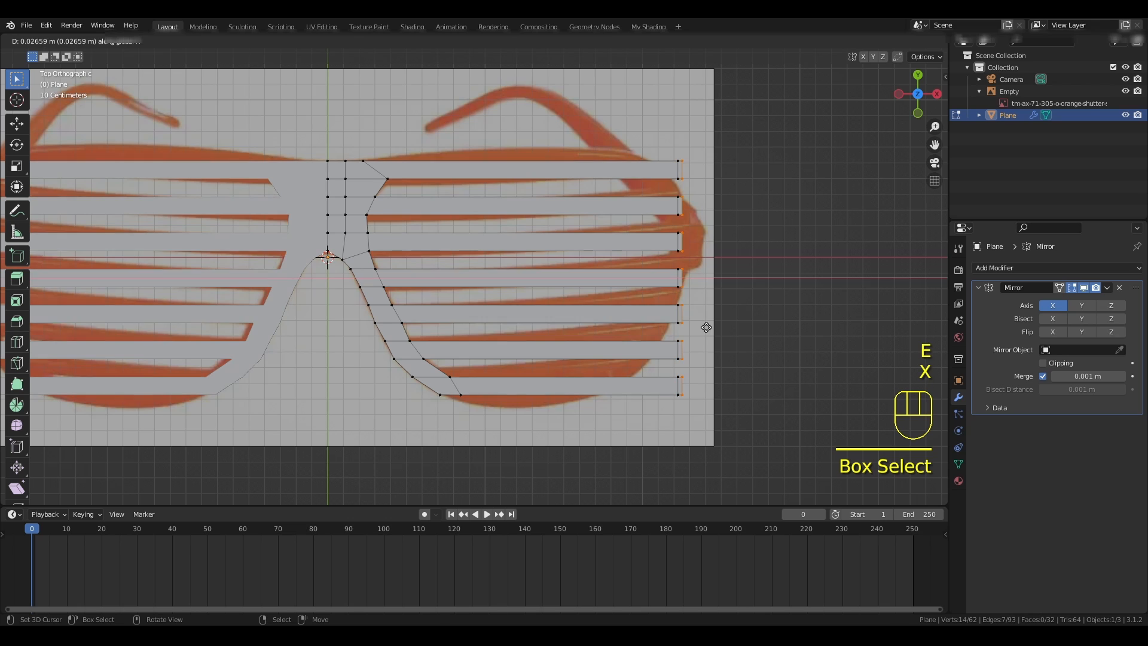
left_click(721, 328)
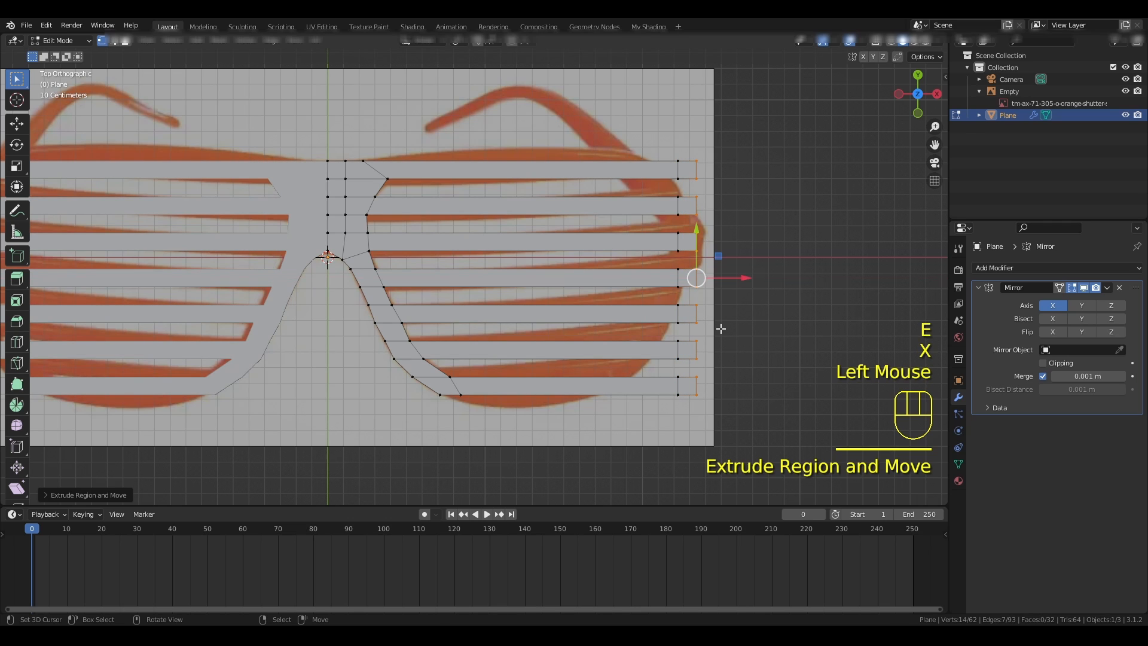
key("a")
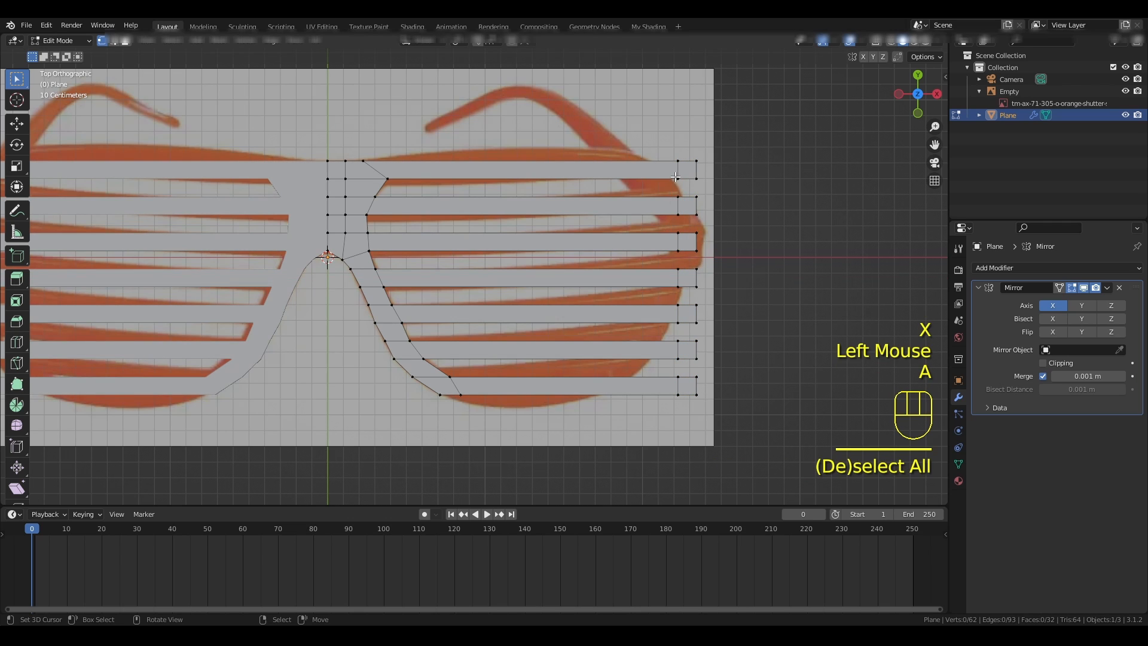
- Fill faces between the extruded outer ends of the first and second slats and of the second and third slats
right_click(678, 178)
right_click(679, 196, "shift")
right_click(697, 197, "shift")
right_click(697, 178, "shift")
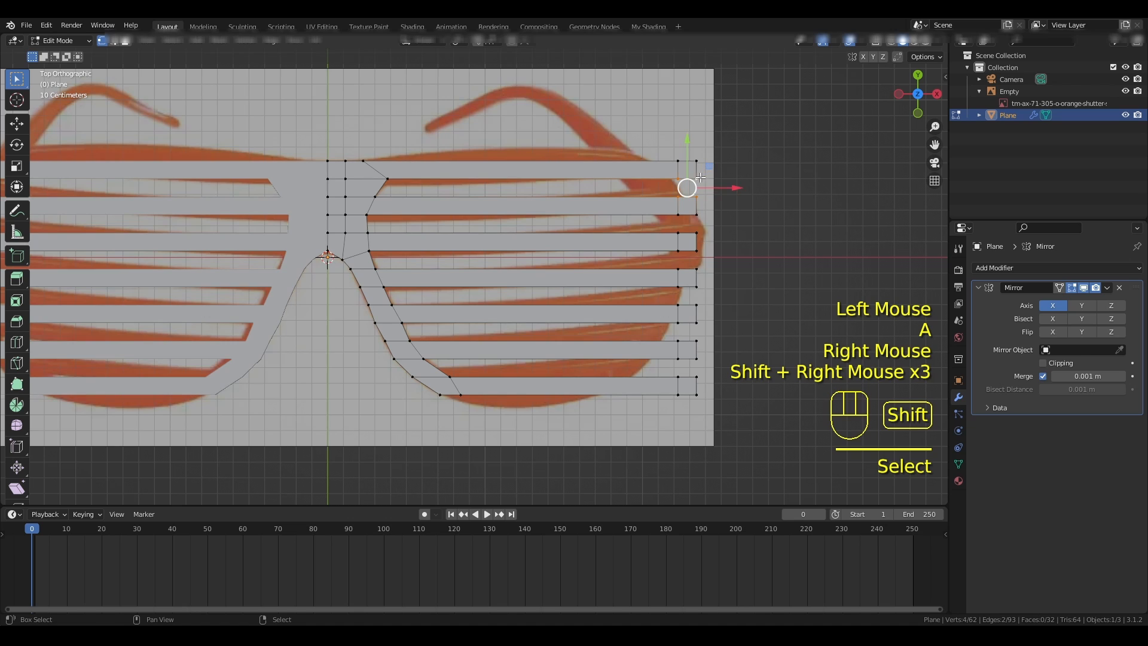
key("f")
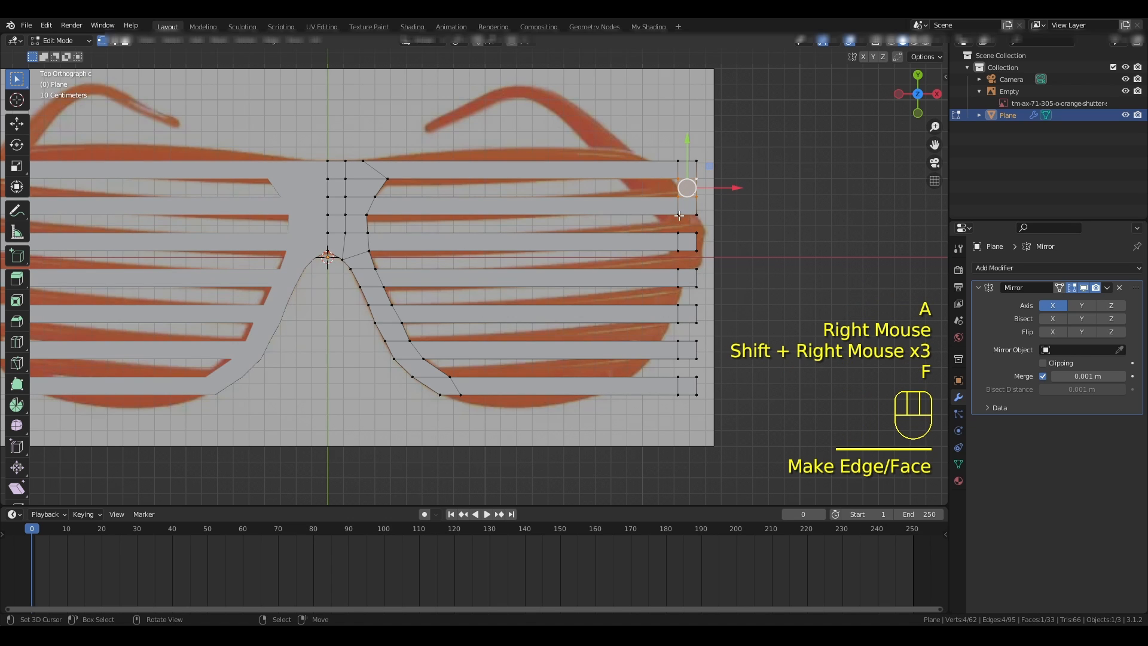
right_click(679, 215)
right_click(678, 233, "shift")
right_click(697, 233, "shift")
right_click(697, 213, "shift")
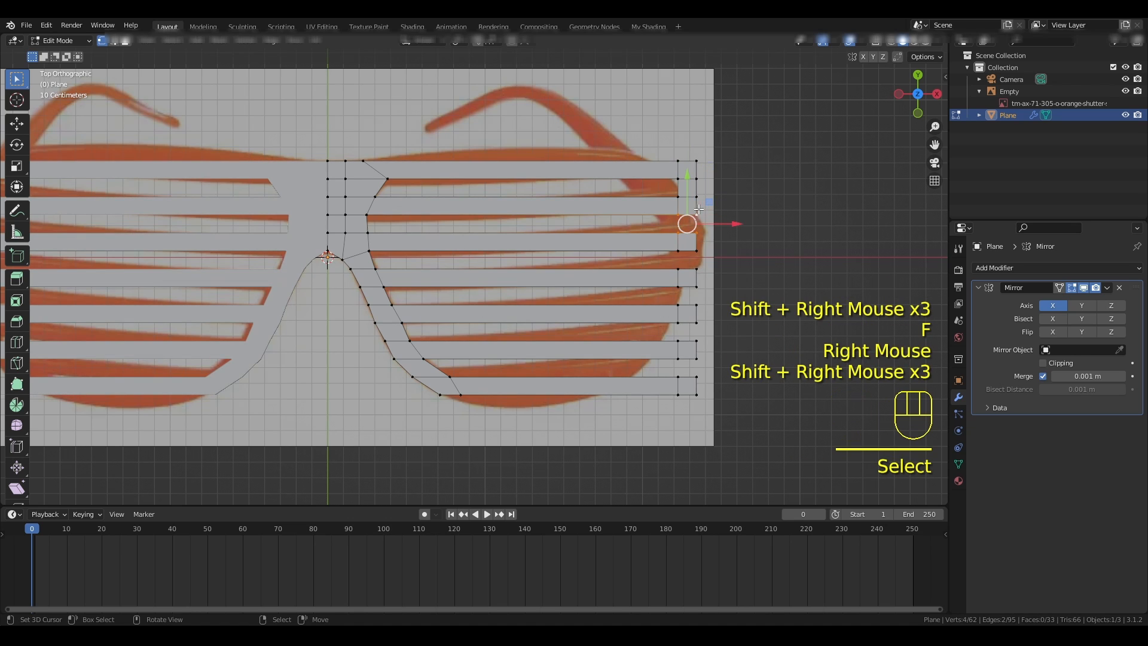
key("f")
- Fill faces between the extruded outer ends of the third and fourth slats and of the fourth and fifth slats
right_click(678, 250)
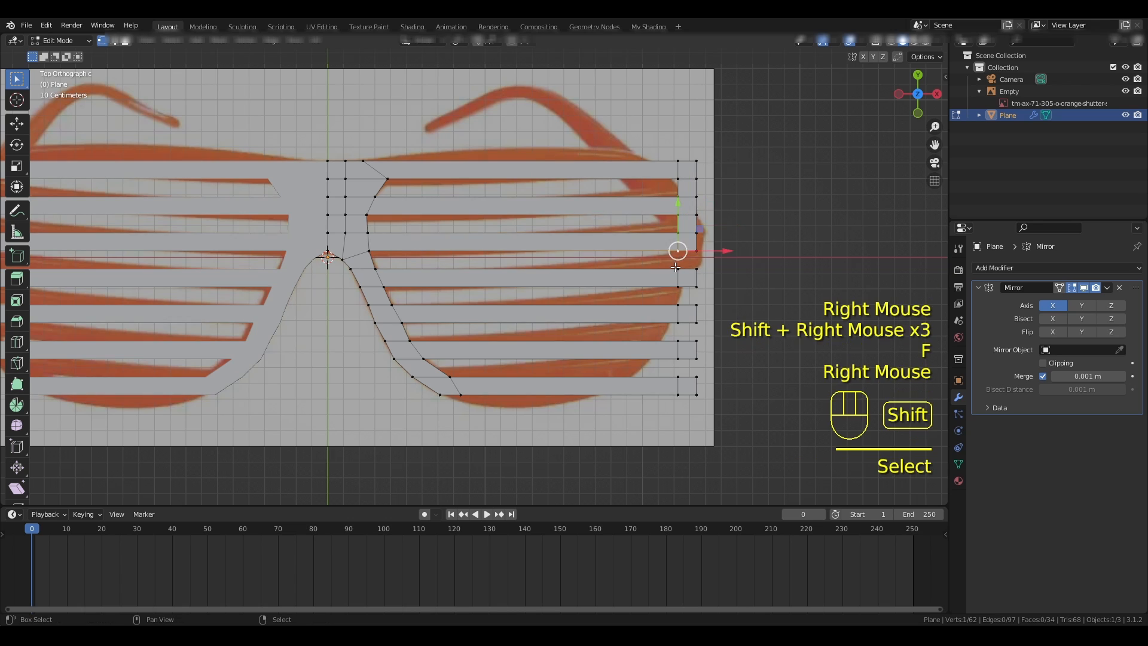
right_click(679, 269, "shift")
right_click(696, 268, "shift")
right_click(697, 251, "shift")
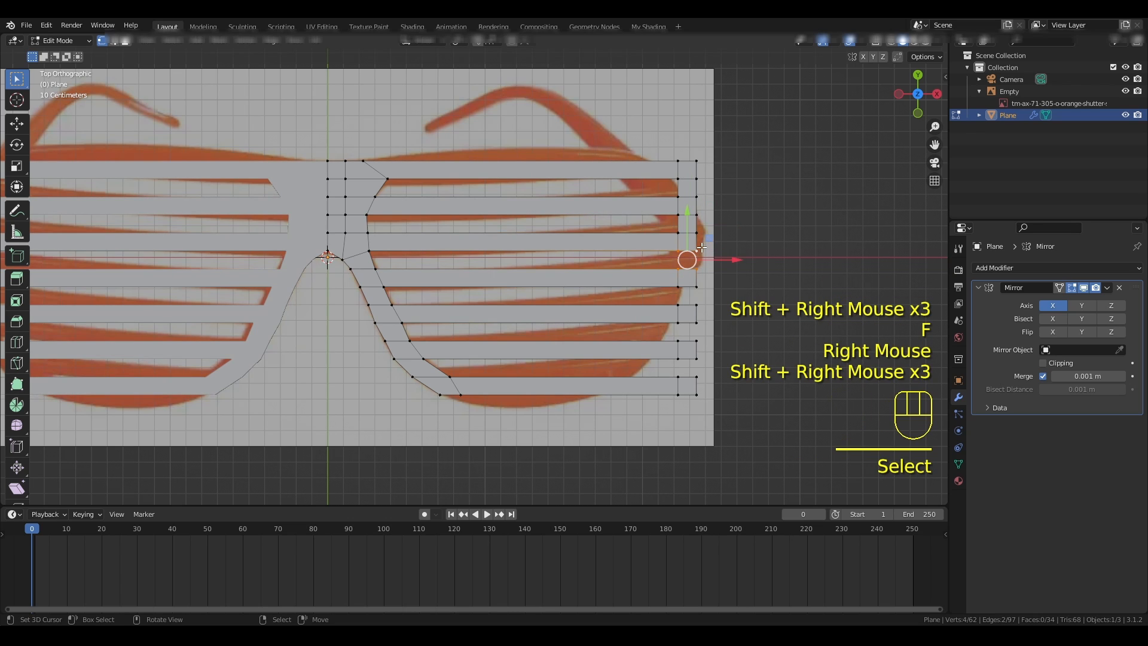
key("f")
right_click(678, 286)
right_click(679, 304, "shift")
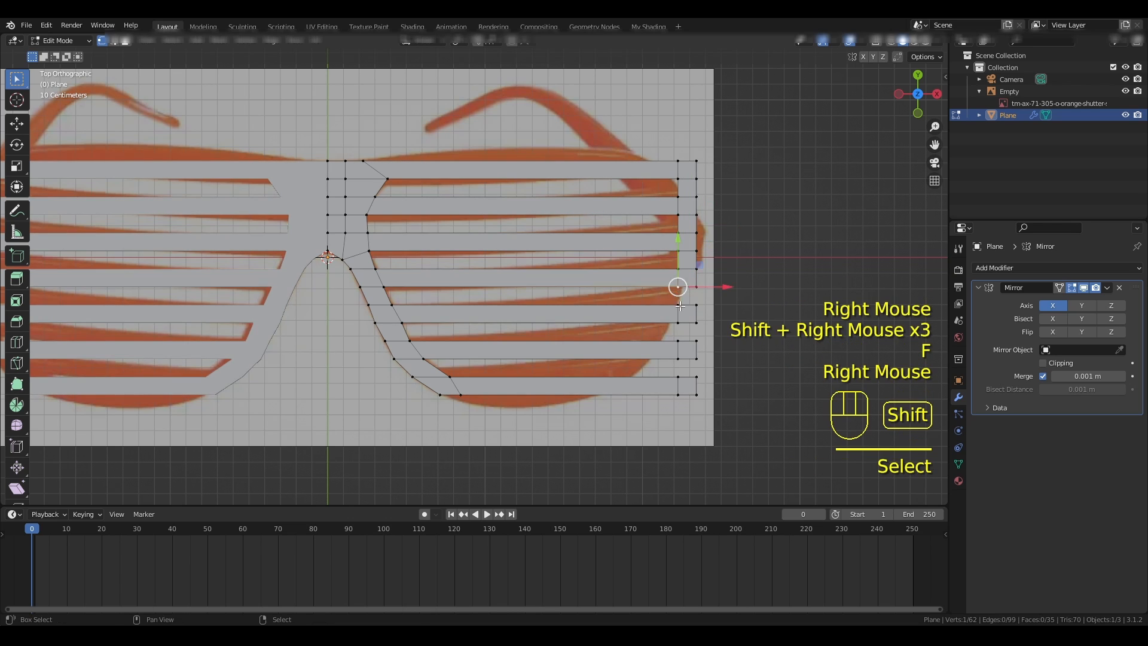
right_click(697, 304, "shift")
right_click(696, 287, "shift")
key("f")
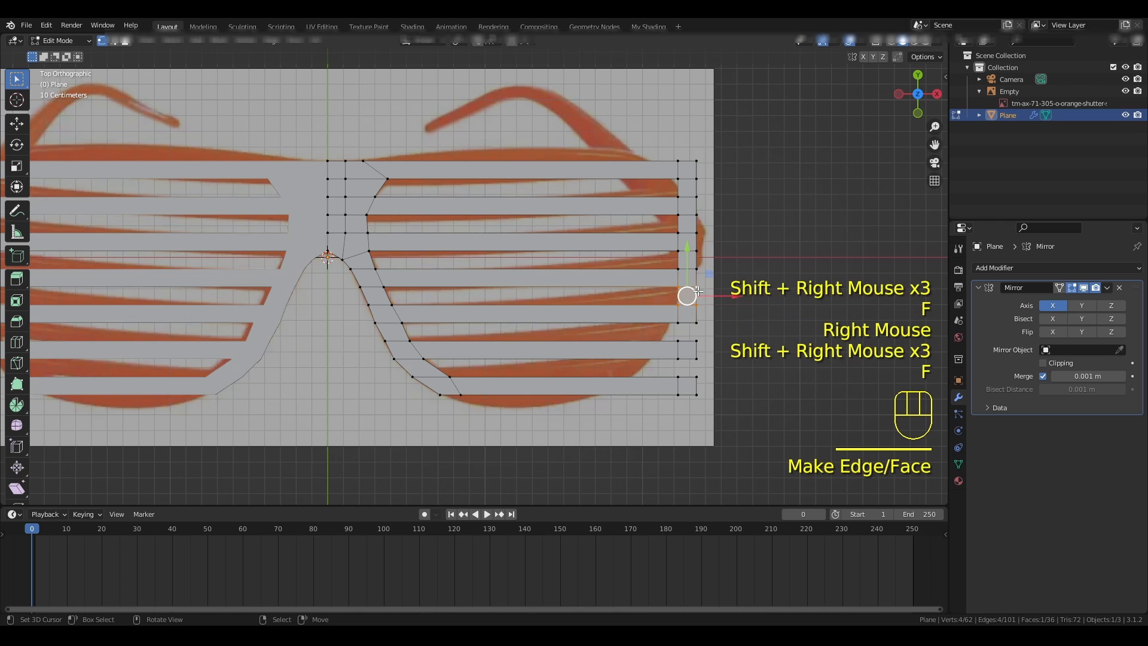
- Fill faces joining the fifth, sixth and seventh slats at their extruded ends to complete the outer rim strip
right_click(679, 323)
right_click(678, 341, "shift")
right_click(697, 341, "shift")
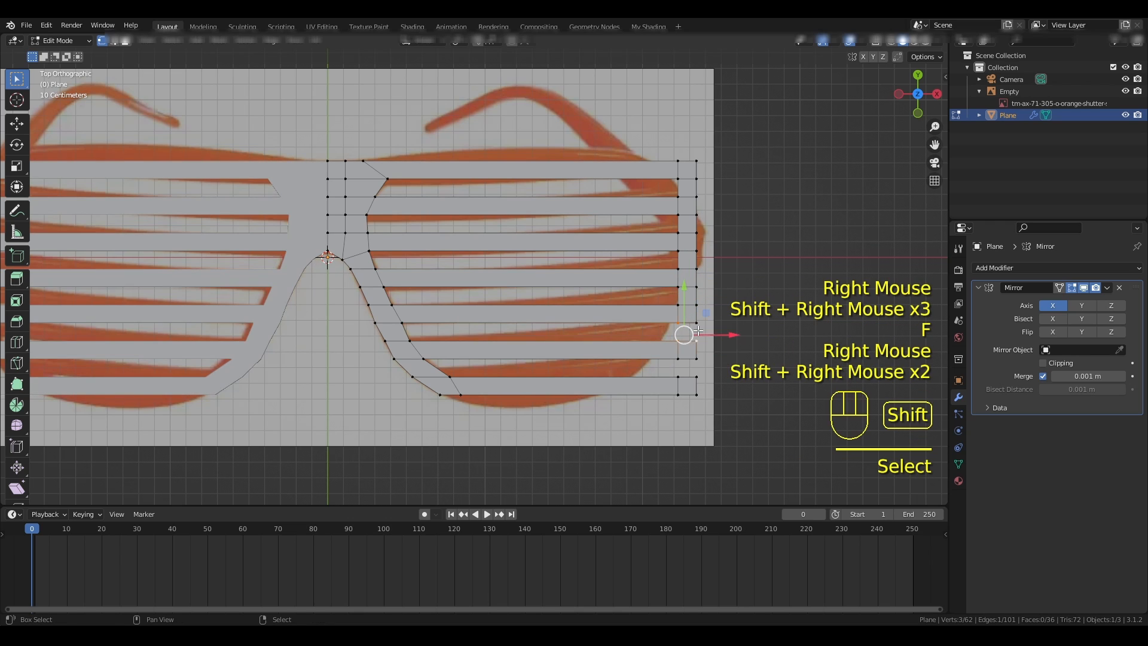
right_click(697, 323, "shift")
key("f")
right_click(679, 359)
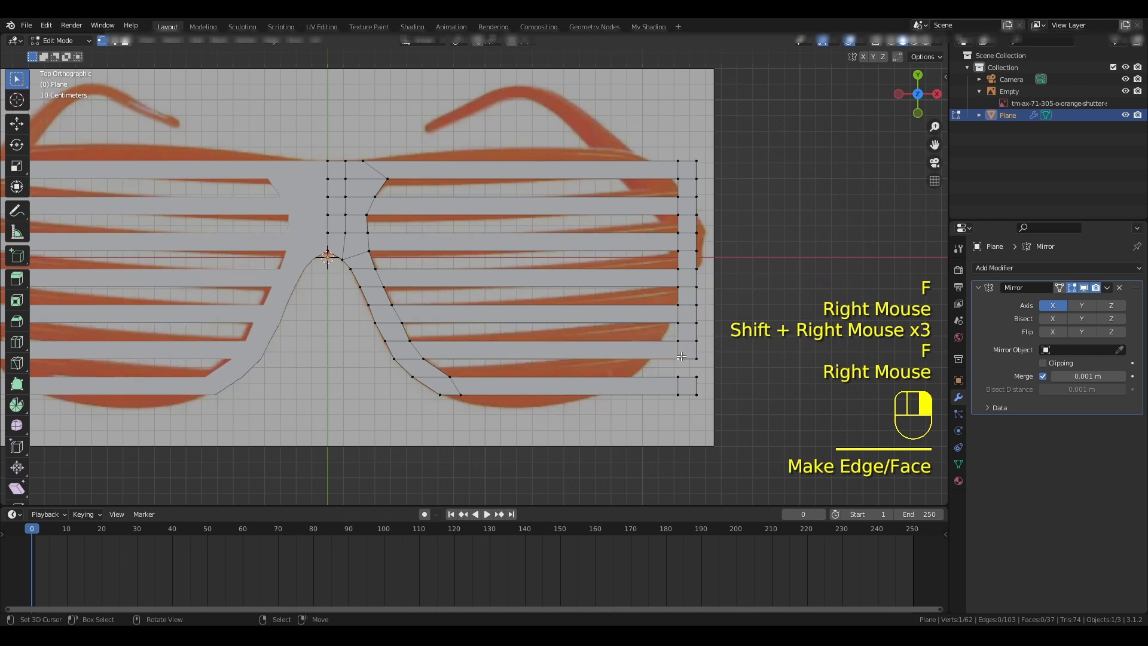
right_click(678, 377, "shift")
right_click(697, 377, "shift")
right_click(697, 359, "shift")
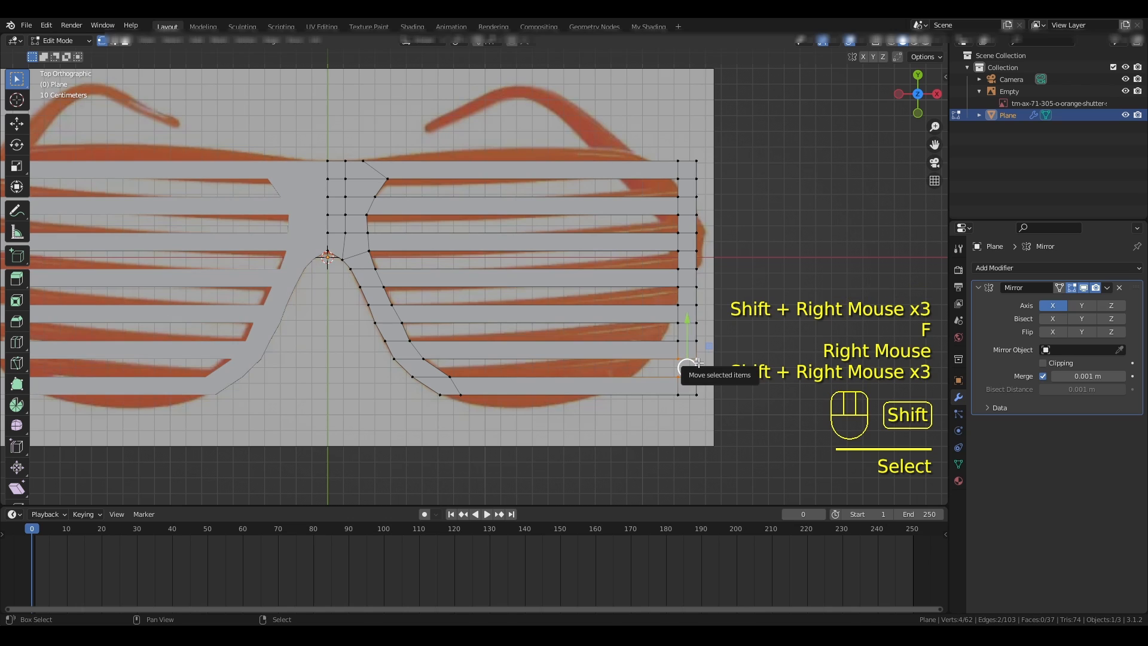
key("f")
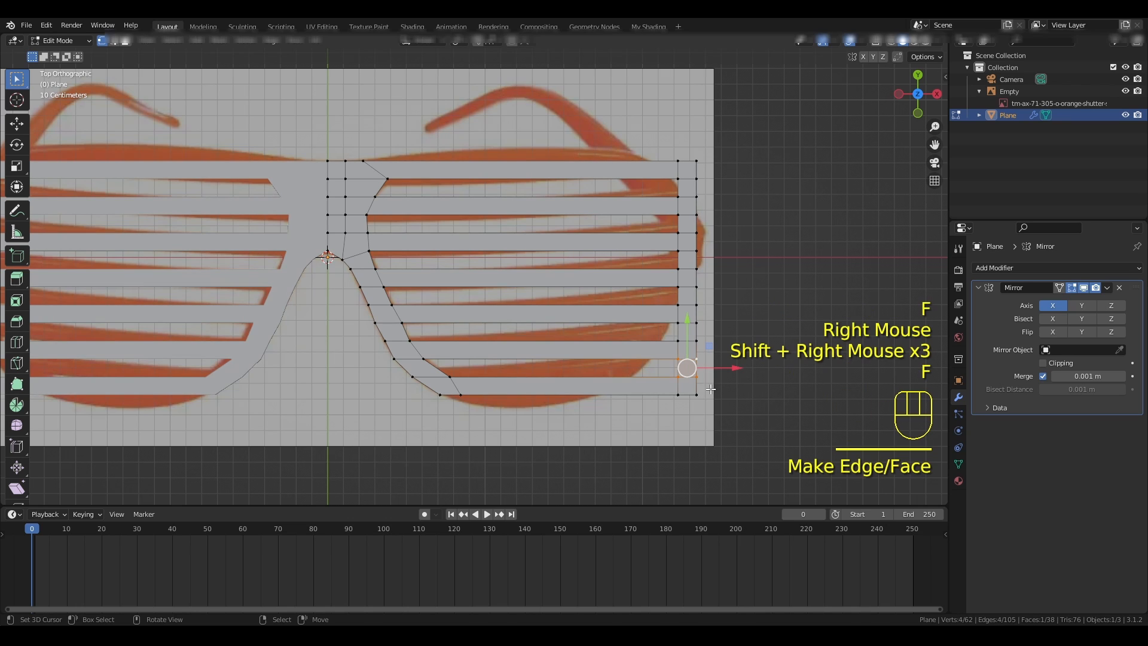
key("a")
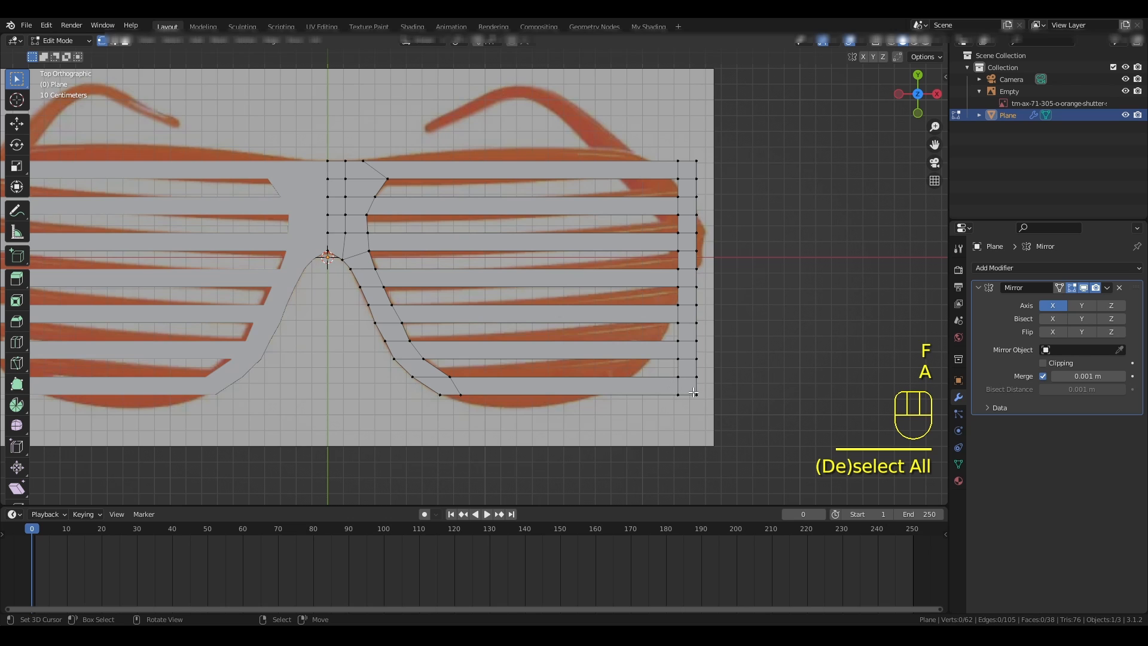
- Move the seventh slat's outer end vertices inward along X and offset its lower vertices further to follow the reference curve
left_click(707, 374)
left_click_drag(708, 374, 685, 413)
left_click_drag(738, 387, 673, 396)
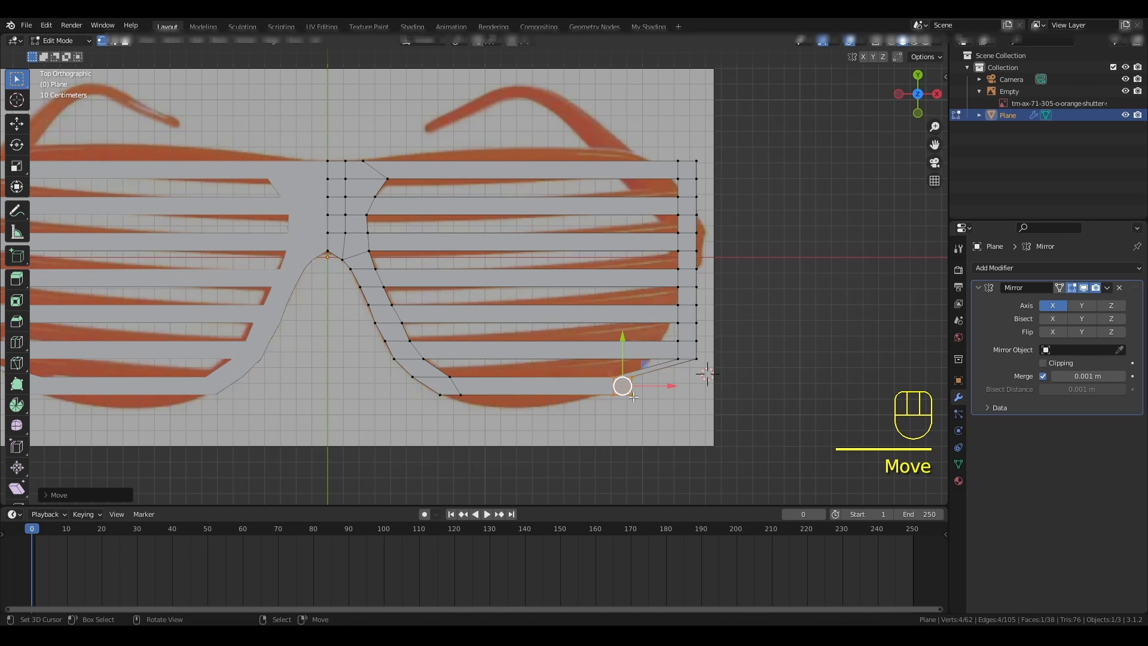
right_click(614, 393)
mouse_move(666, 397)
left_mouse_down()
mouse_move(648, 397)
mouse_move(681, 397)
mouse_move(666, 397)
left_mouse_up()
right_click(634, 395)
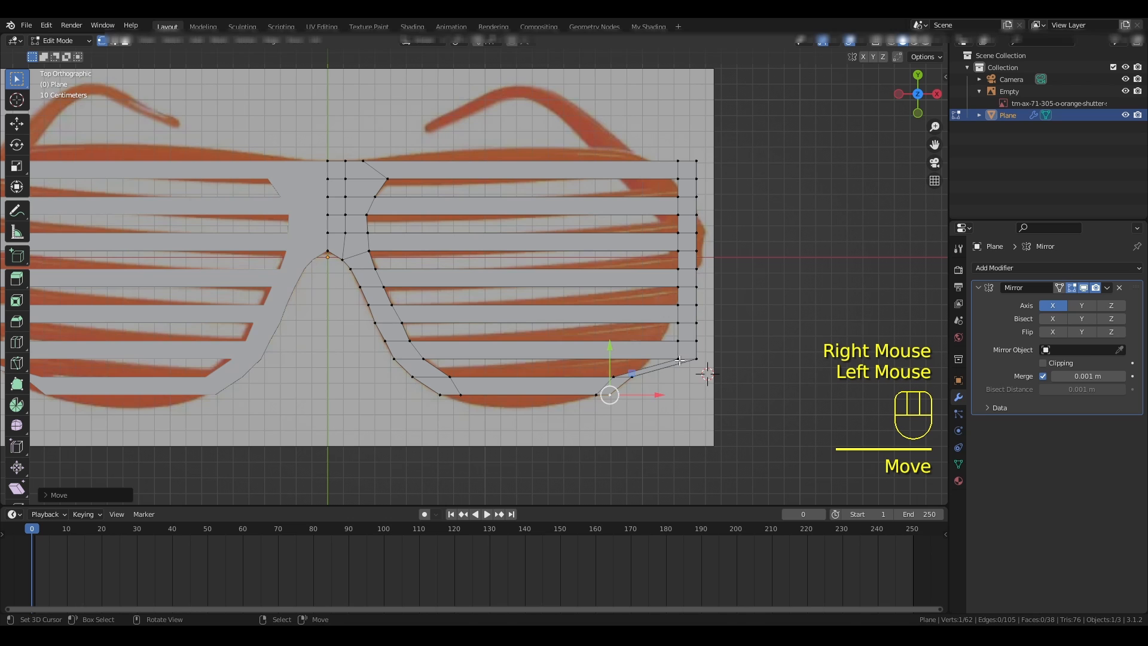
- Move the outer rim vertices of the sixth slat and the fifth slat's lower edge inward along X to round the lower corner
right_click(680, 360)
left_click_drag(725, 359, 737, 324)
right_click(696, 359)
right_click(679, 341)
right_click(719, 342)
right_click(697, 323)
right_click(701, 323)
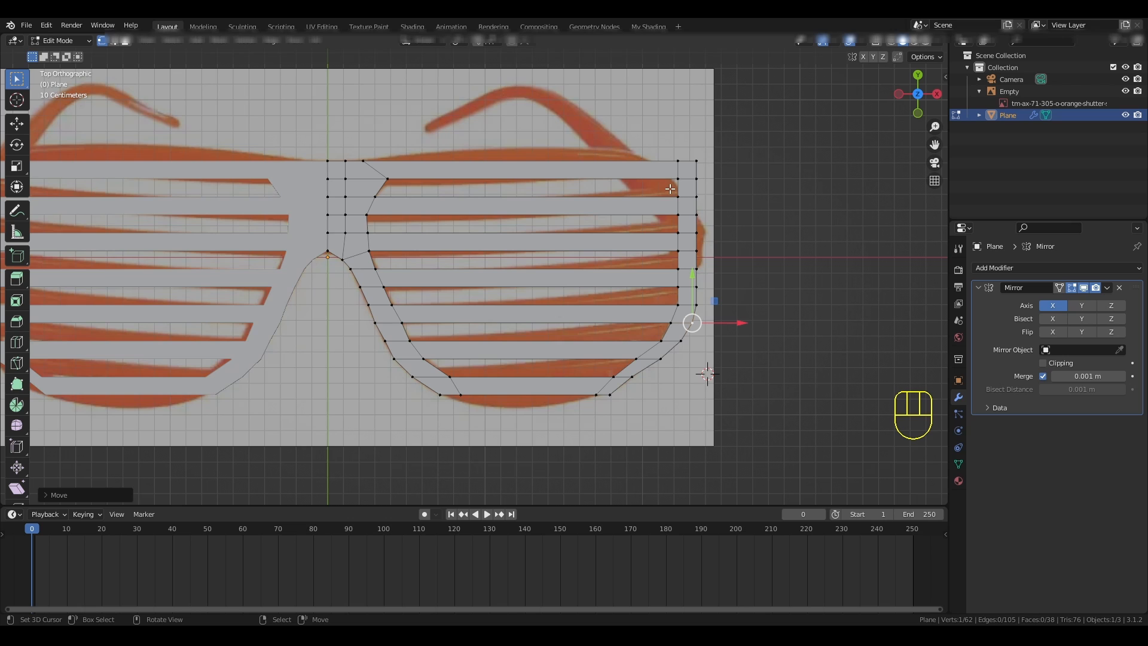
- Move the outer rim vertices of the first and second slats inward along X to round the frame's upper corner
left_click_drag(670, 189, 732, 197)
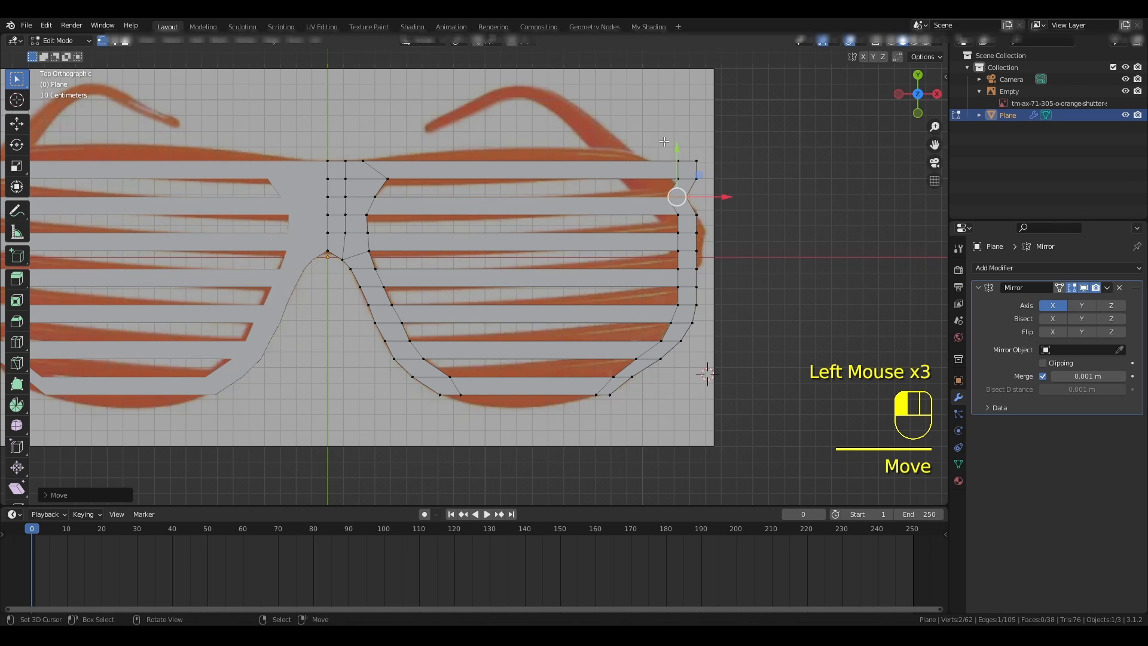
left_click_drag(664, 141, 705, 190)
right_click(669, 161)
right_click(651, 160)
right_click(688, 160)
right_click(671, 177)
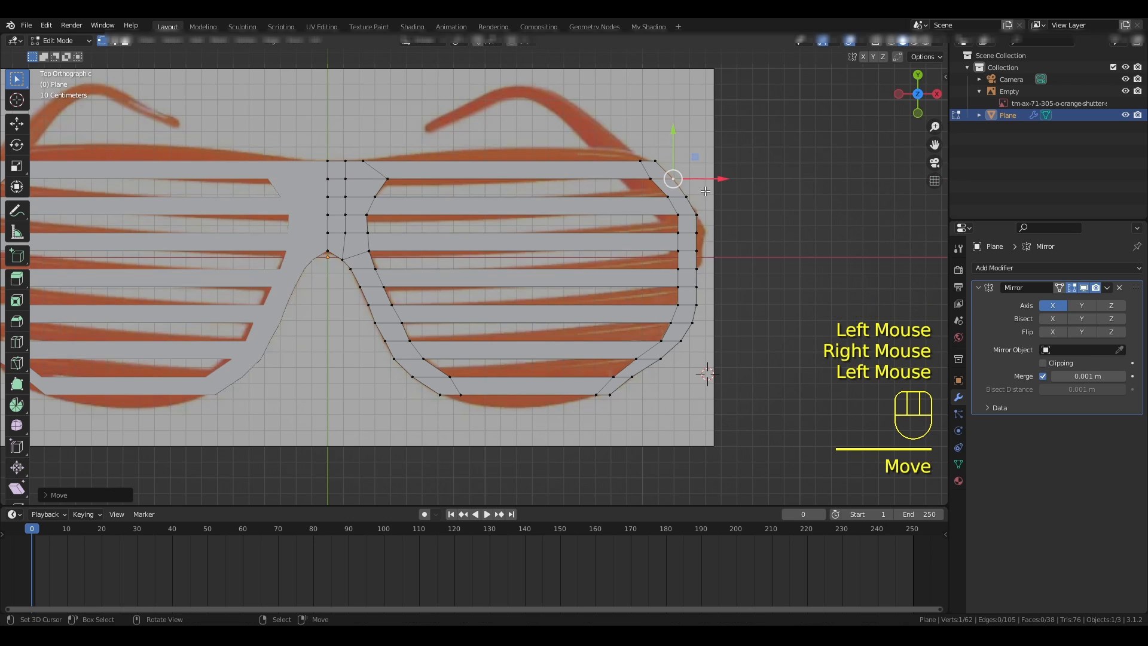
- Move the outermost vertices of the third slat and the fourth slat's upper edge slightly in positive X to bulge the frame's side
right_click(698, 231)
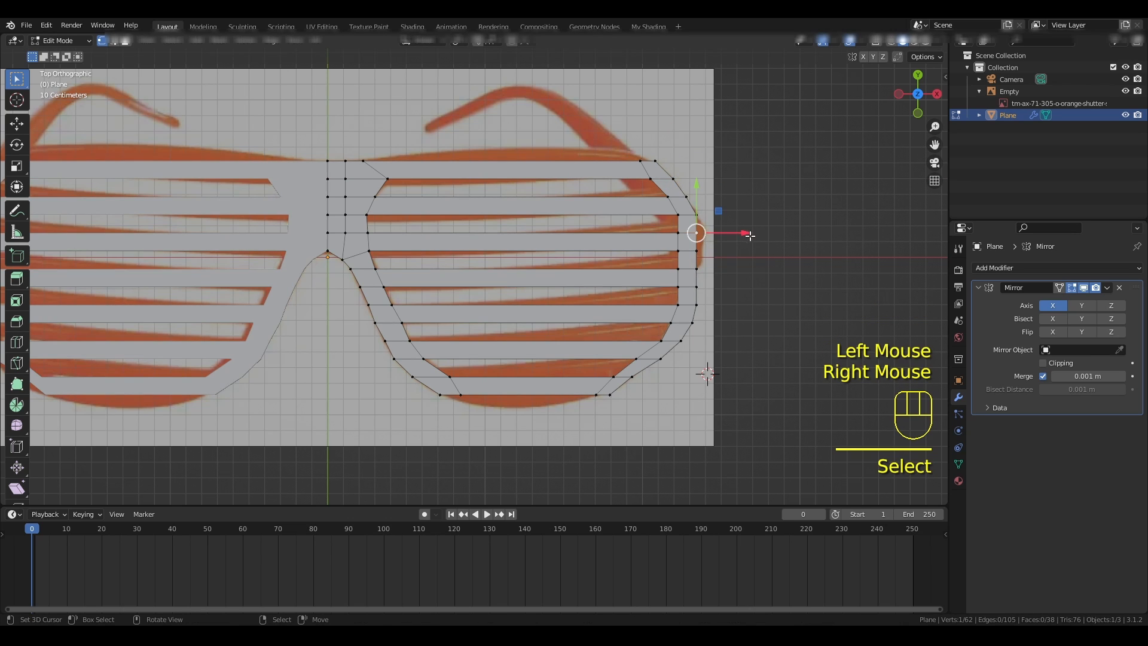
left_click_drag(743, 234, 747, 271)
right_click(695, 252)
right_click(697, 269)
right_click(695, 251)
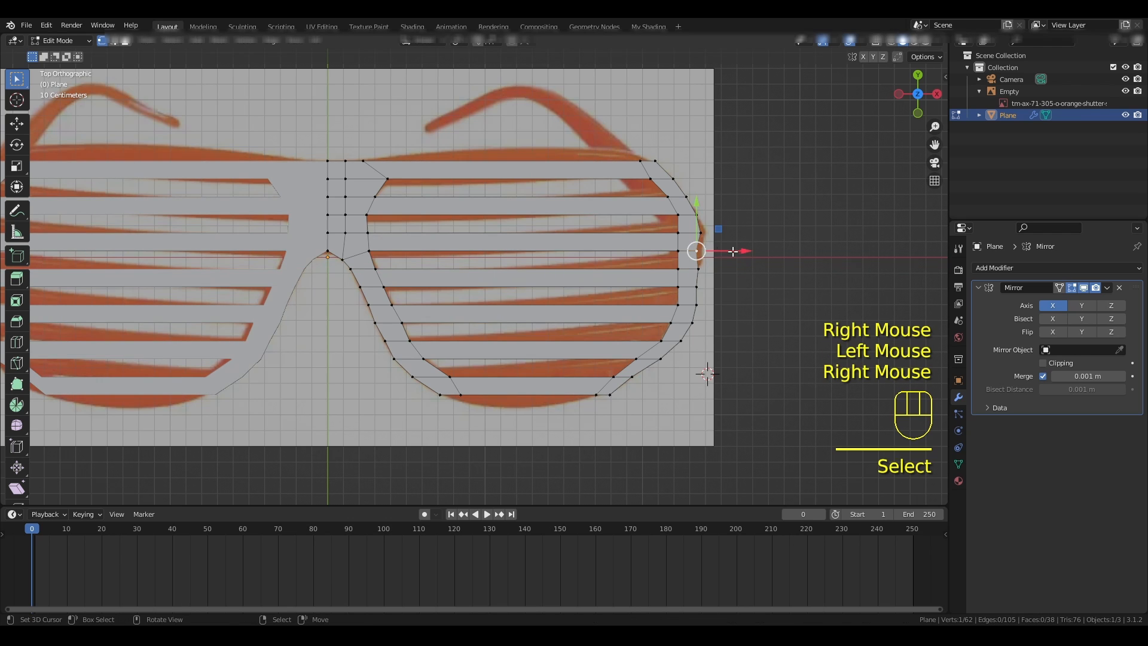
left_click_drag(748, 252, 754, 253)
- Shift the lens-side outer rim vertices of the second slat and the seventh slat's lower edge inward to even the rim width
right_click(681, 215)
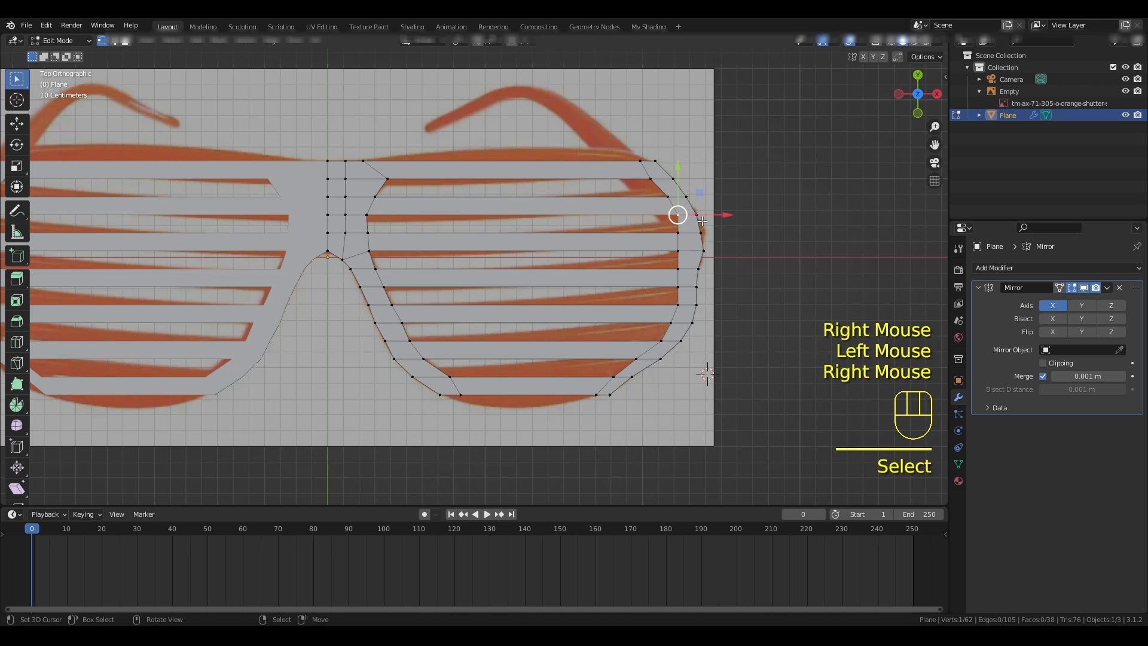
left_click_drag(725, 214, 710, 197)
right_click(668, 196)
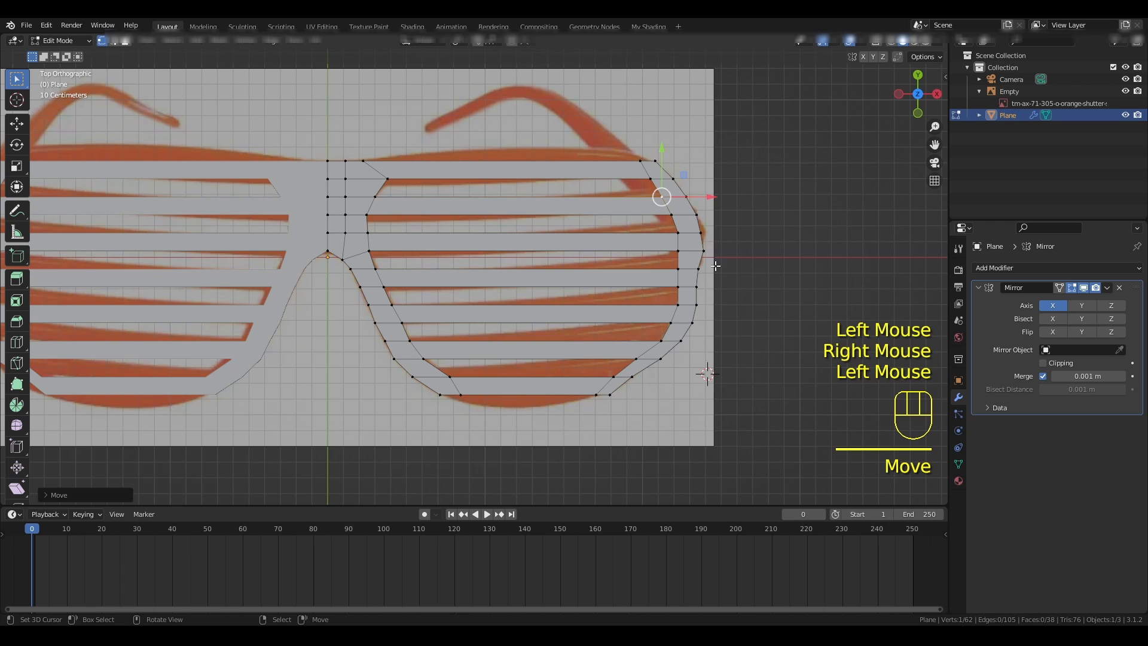
right_click(599, 396)
left_click_drag(647, 396, 639, 397)
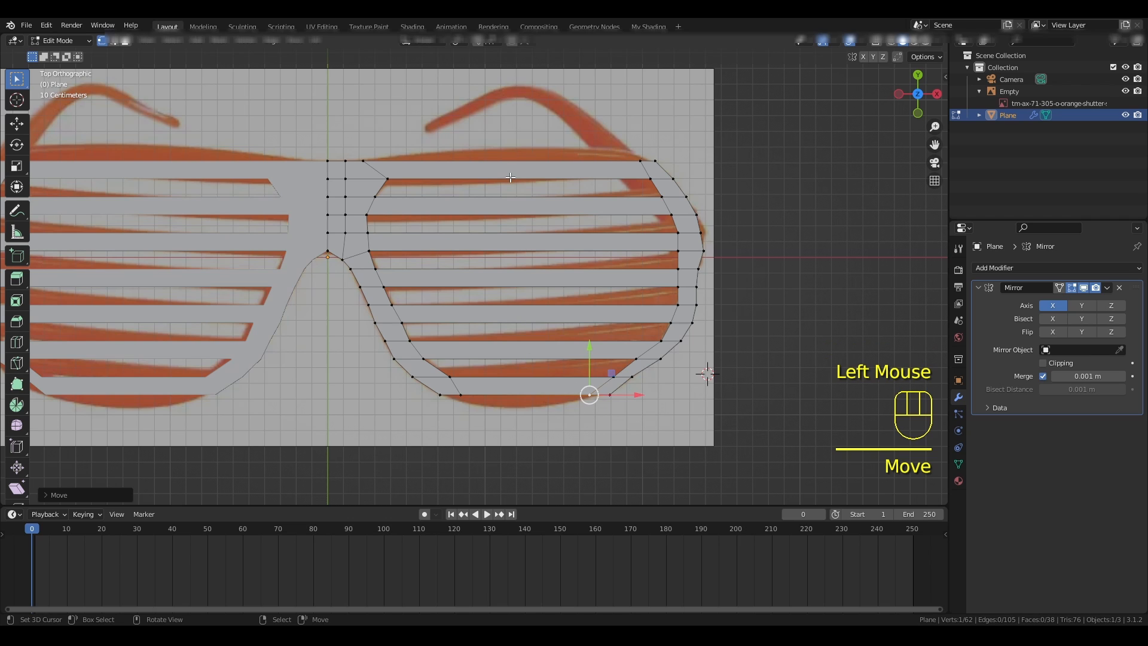
- Add a single centred loop cut across the first slat
key("ctrl+r")
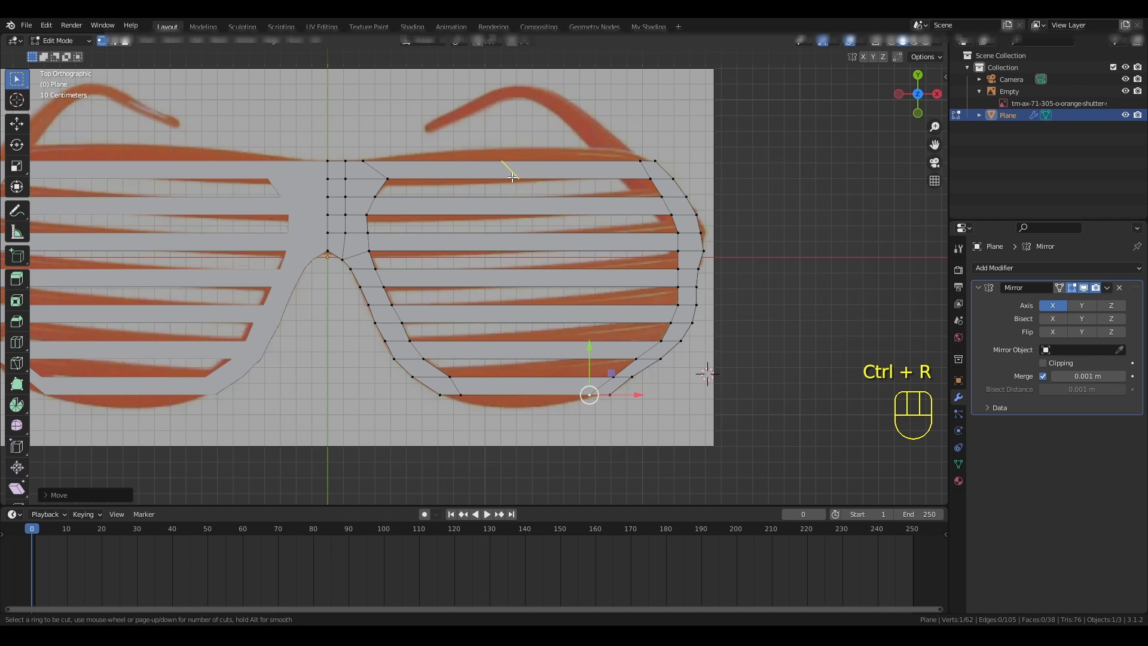
left_click(511, 170)
right_click(510, 170)
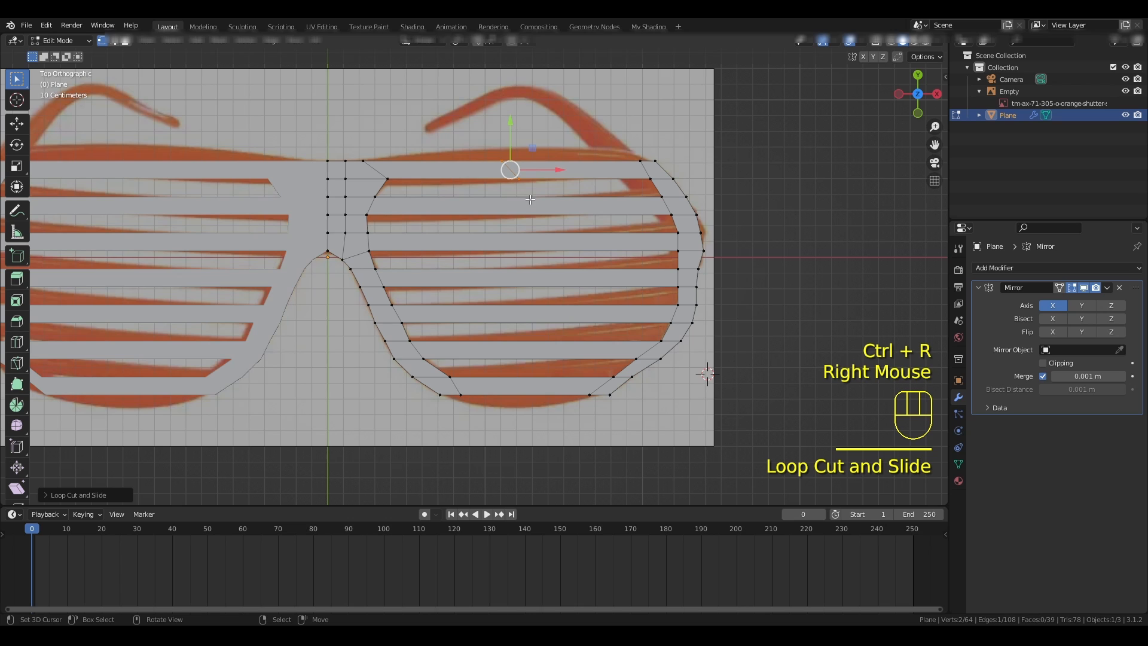
- Straighten the first slat's centre cut into a vertical line by scaling it to 0 along X
key("s")
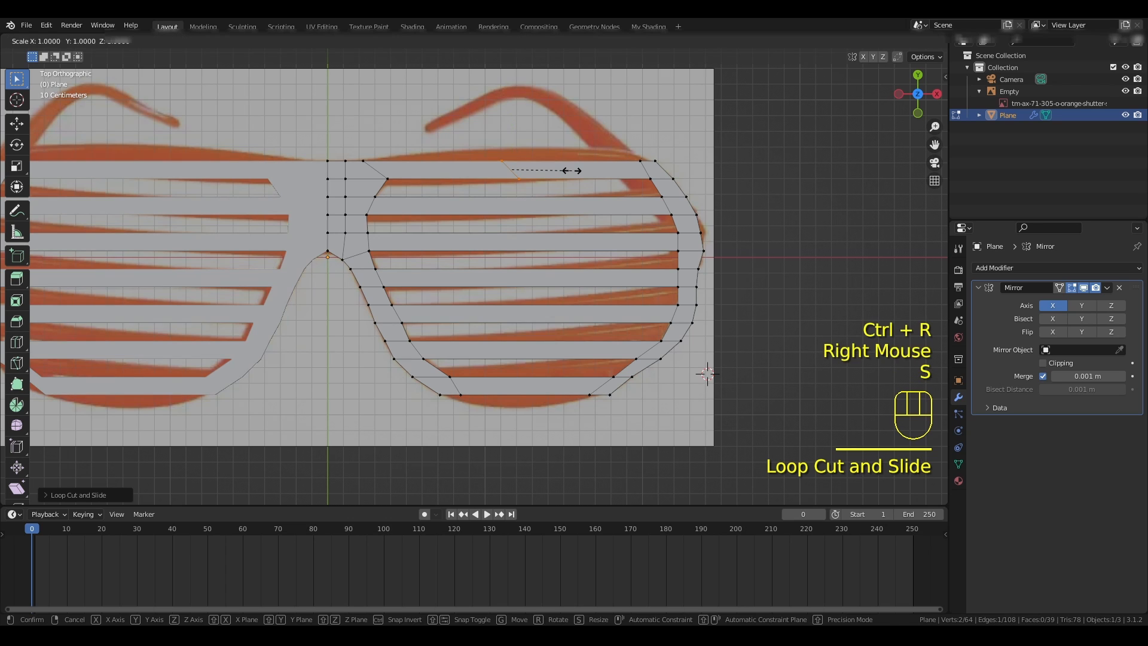
key("x")
key("KP_0")
key("KP_Enter")
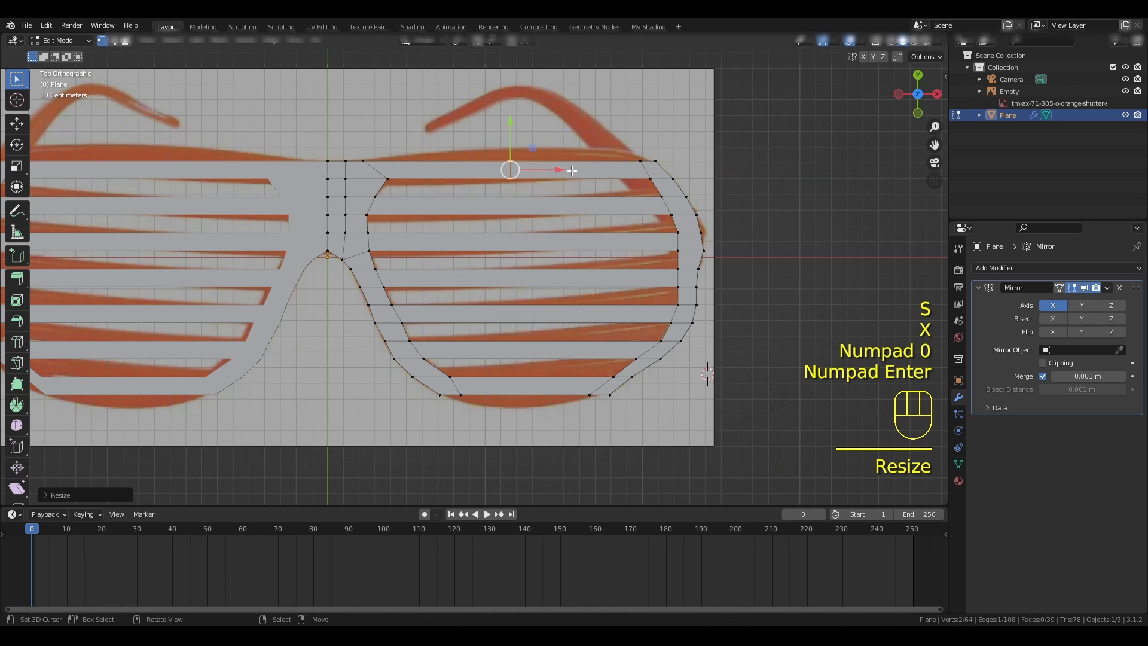
- Add a centred loop cut across the lowest slat and scale it to 0 along X so it is vertical
key("ctrl+r")
left_click(526, 389)
right_click(526, 387)
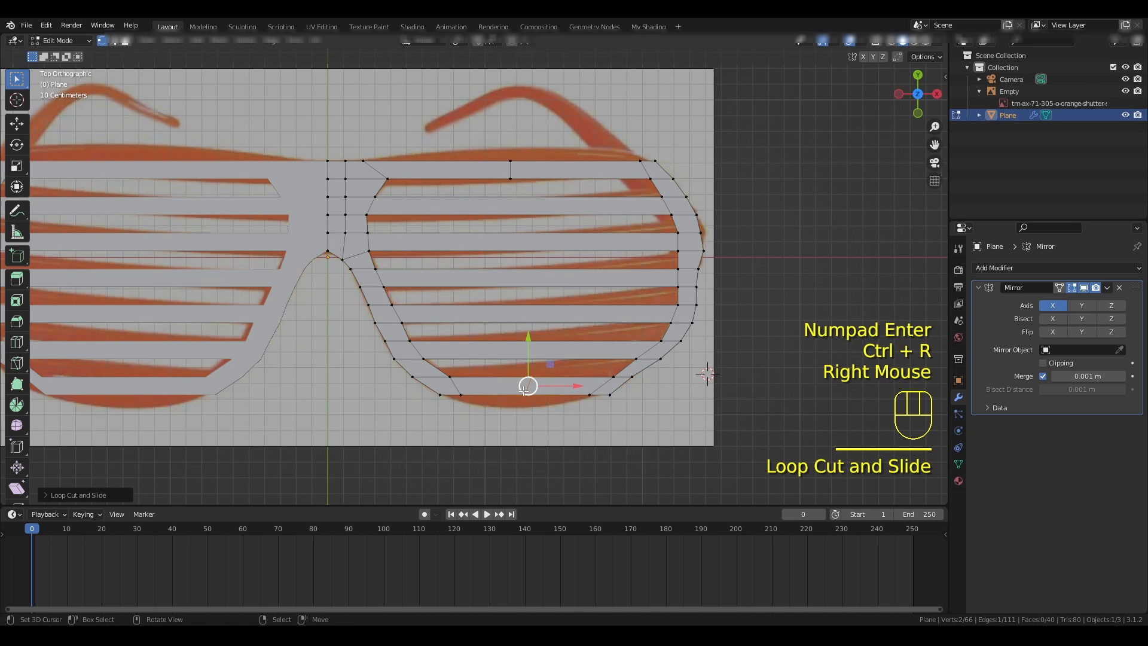
key("s")
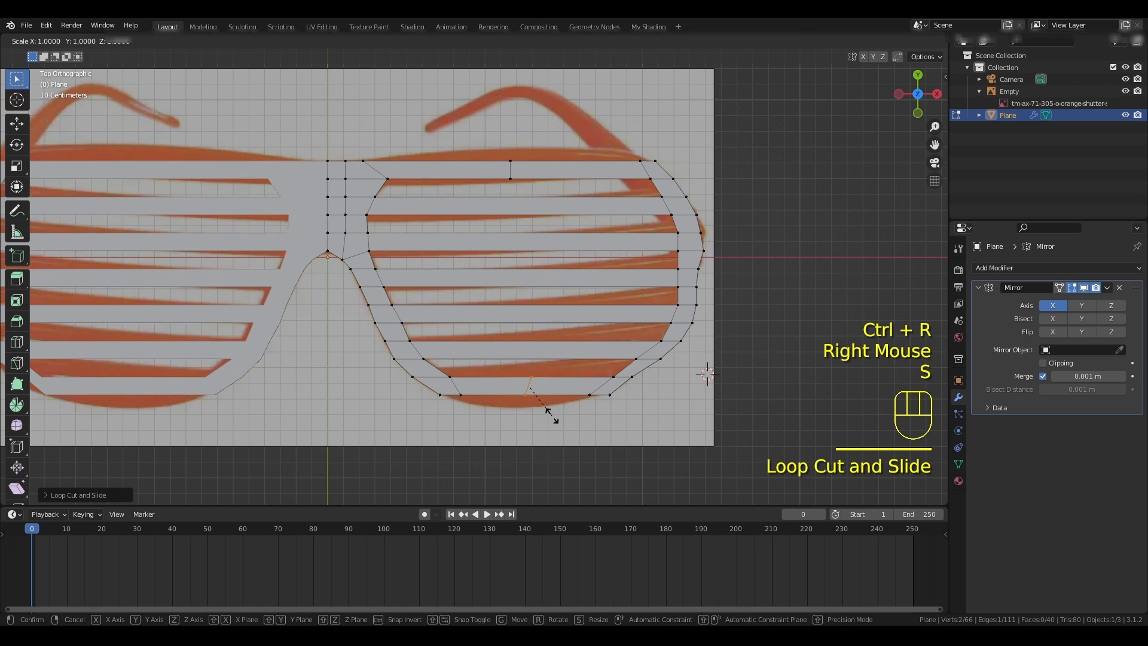
key("x")
key("KP_0")
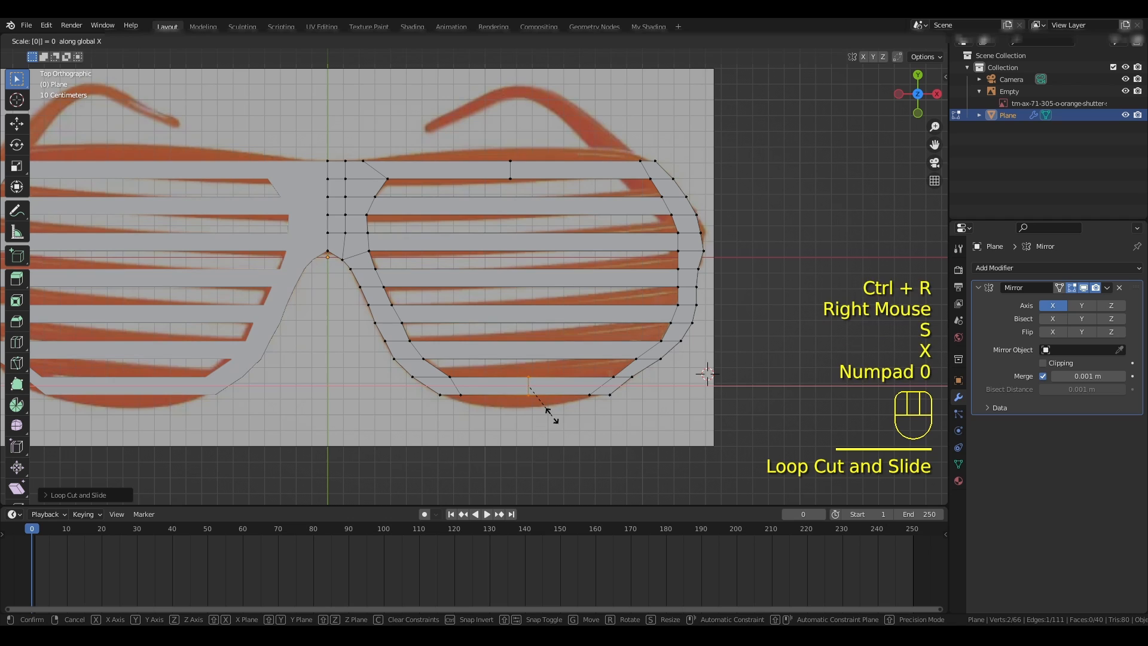
key("KP_Enter")
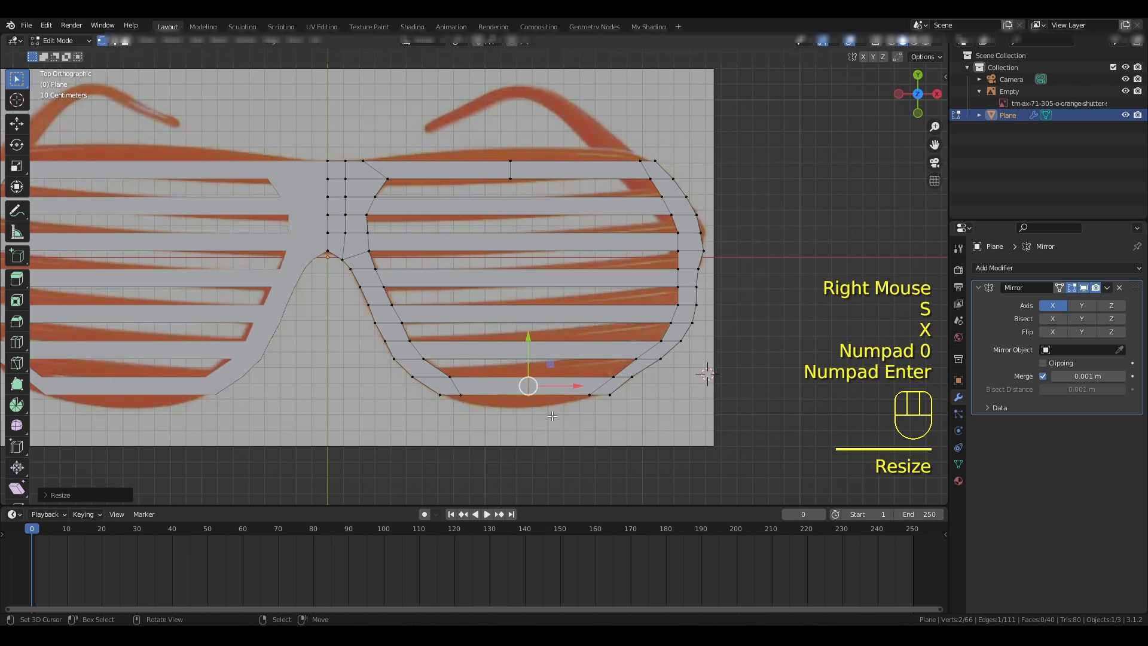
- Raise the first slat's centre upper vertex and lower the lowest slat's centre bottom vertex along Y to the reference outline
right_click(513, 162)
left_click_drag(511, 113, 511, 99)
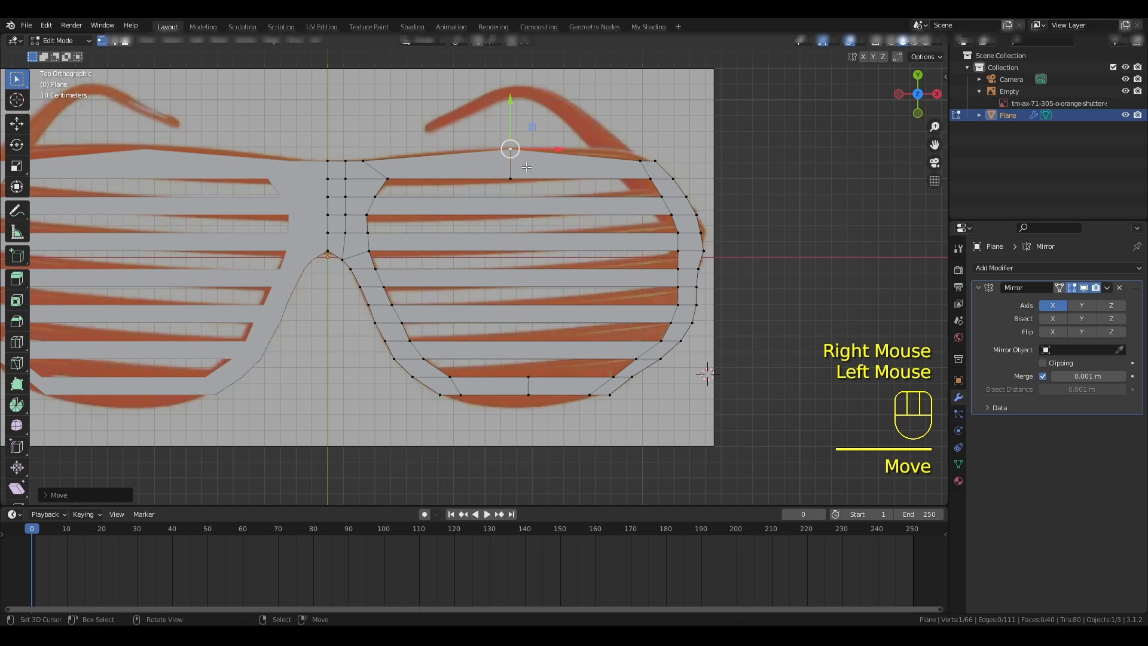
right_click(529, 395)
left_click_drag(529, 347, 527, 359)
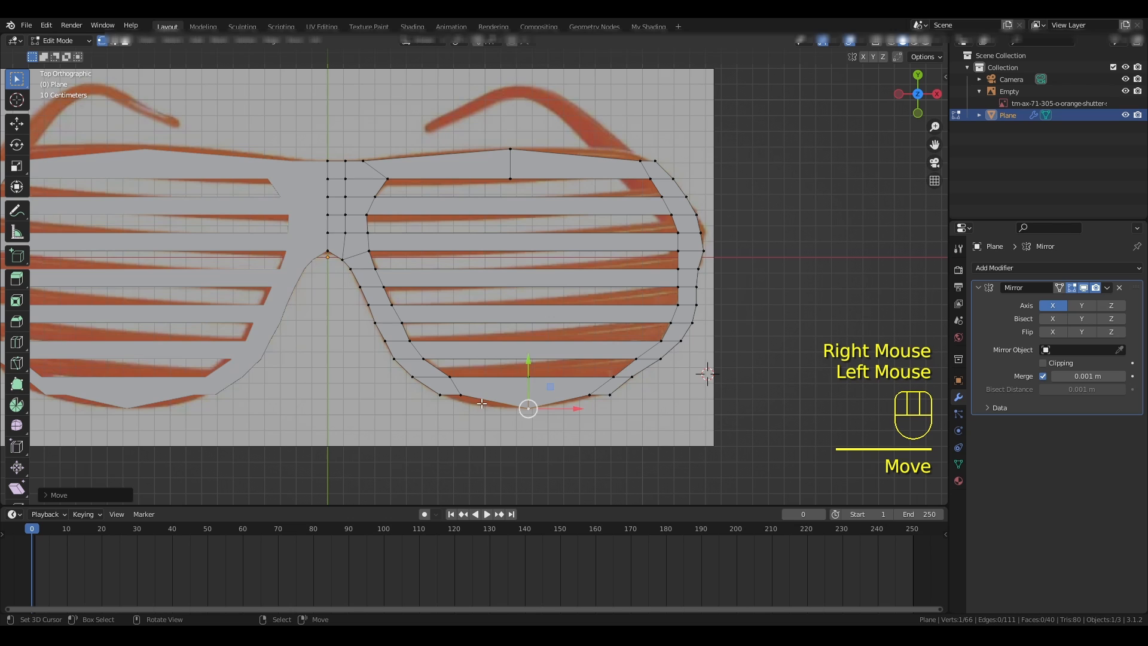
- Add a centred loop cut to the nose-side half of the lowest slat and scale it to 0 along X
key("ctrl+r")
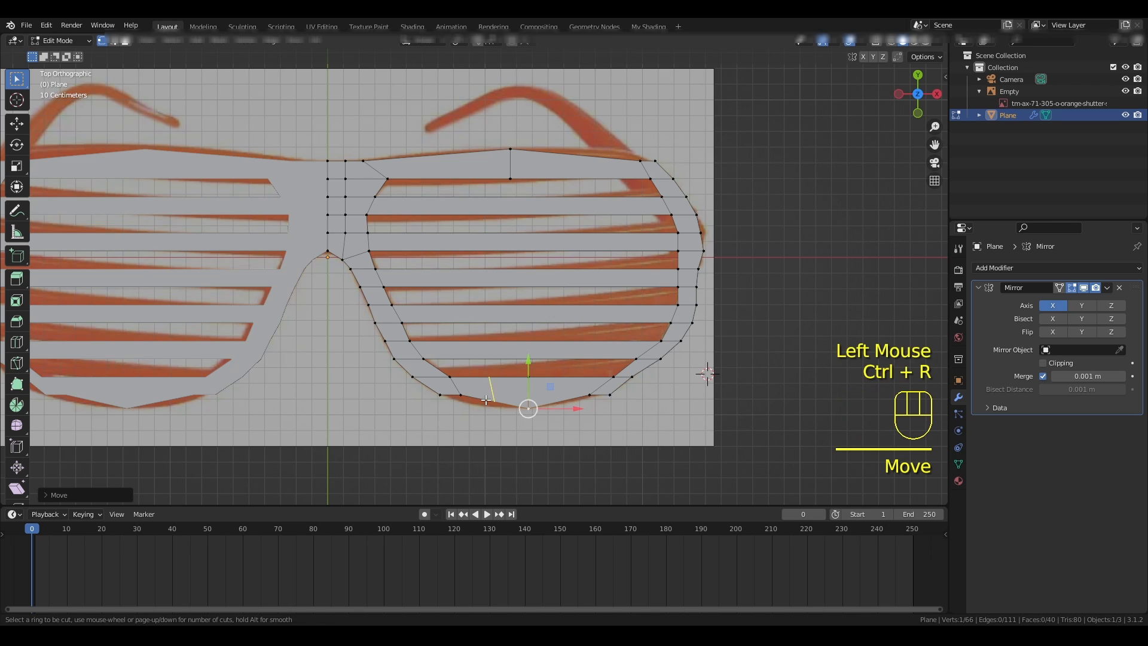
right_click(488, 394)
key("s")
key("x")
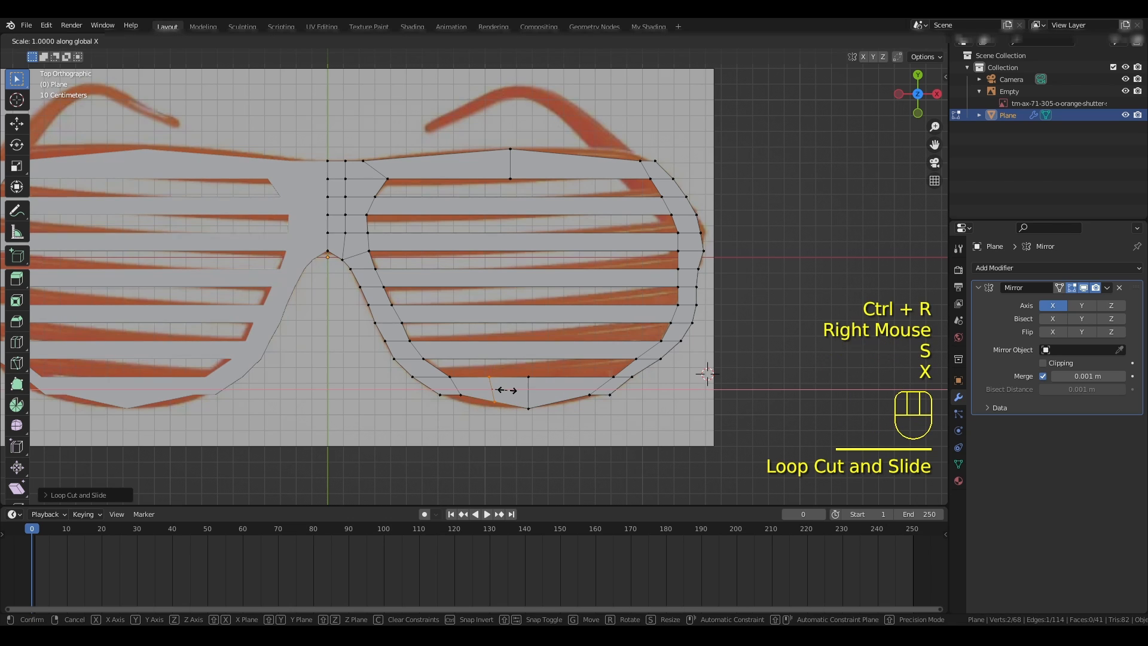
key("KP_0")
key("Return")
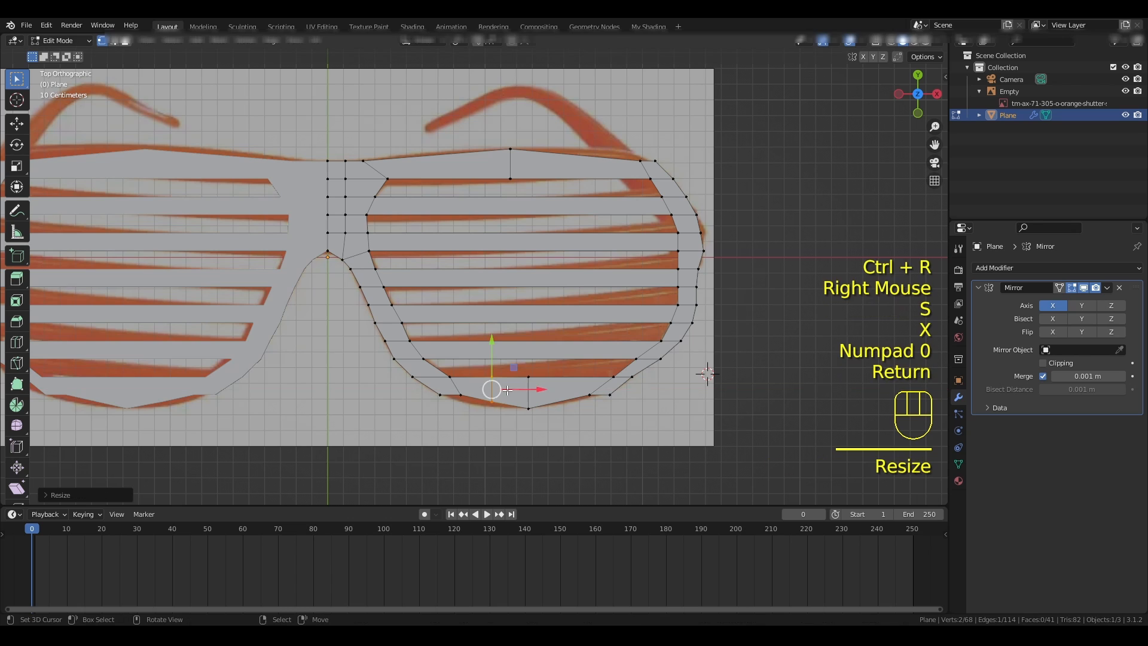
- Add a centred loop cut to the outer half of the lowest slat and scale it to 0 along X
key("ctrl+r")
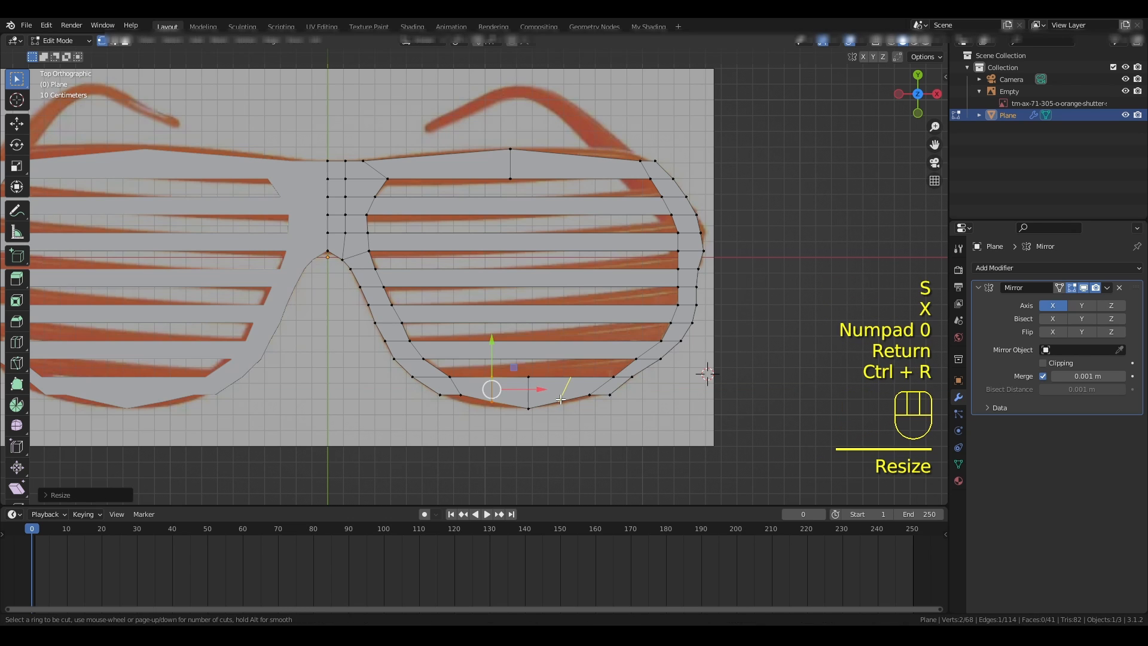
right_click(561, 399)
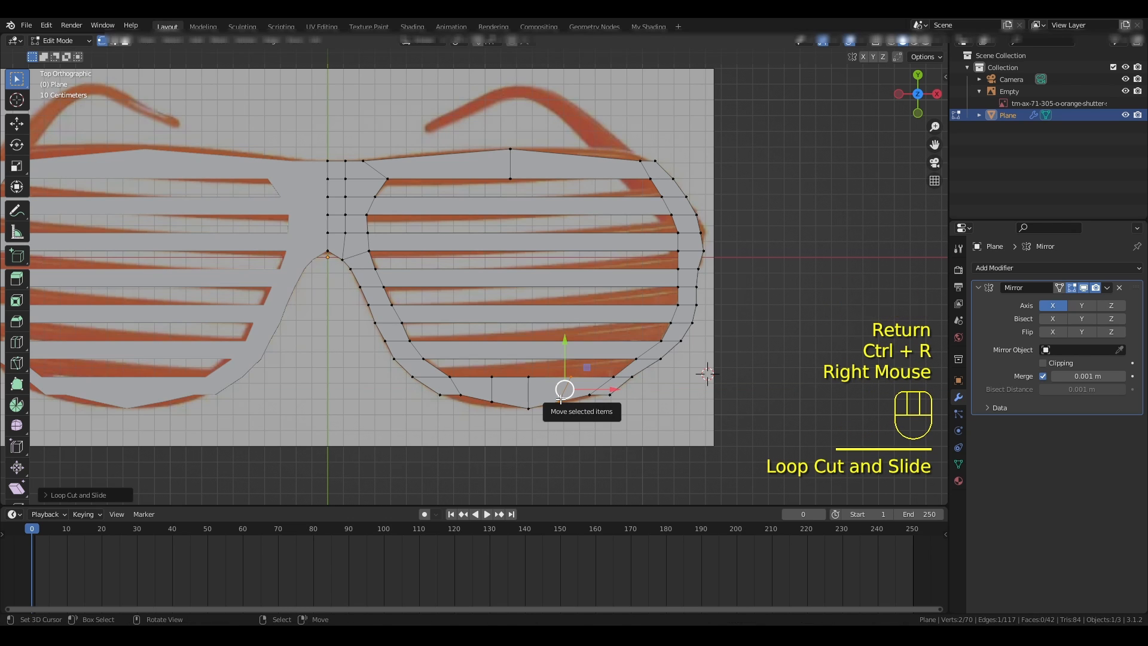
key("s")
key("x")
key("KP_0")
key("KP_Enter")
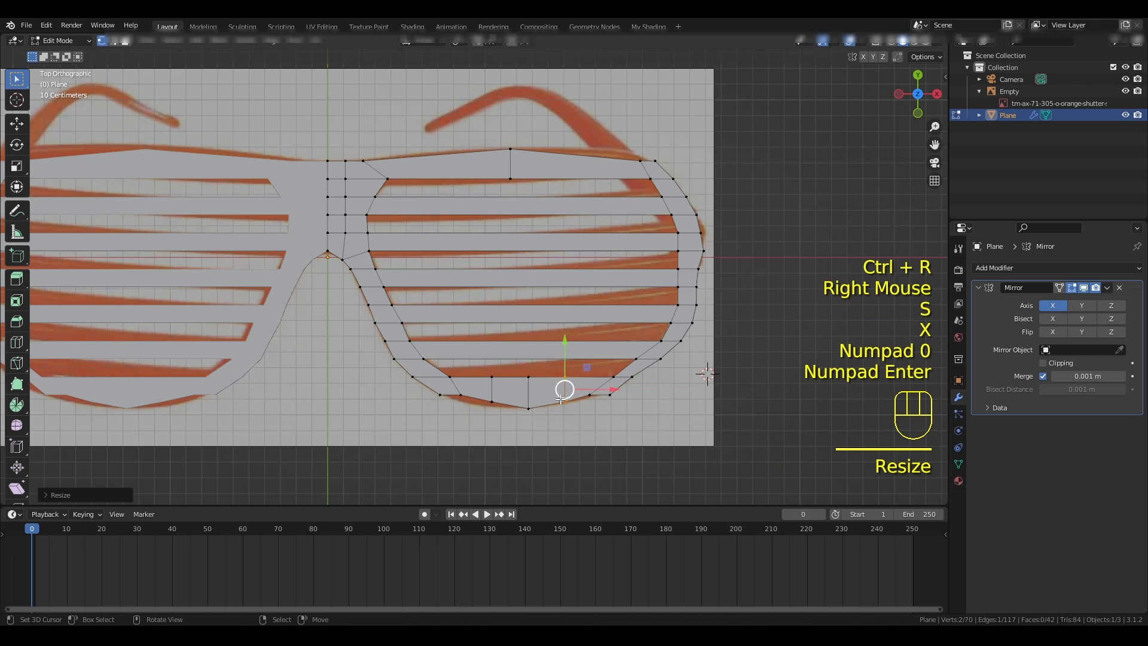
- Add a centred loop cut to the nose-side half of the first slat and scale it to 0 along X
key("ctrl+r")
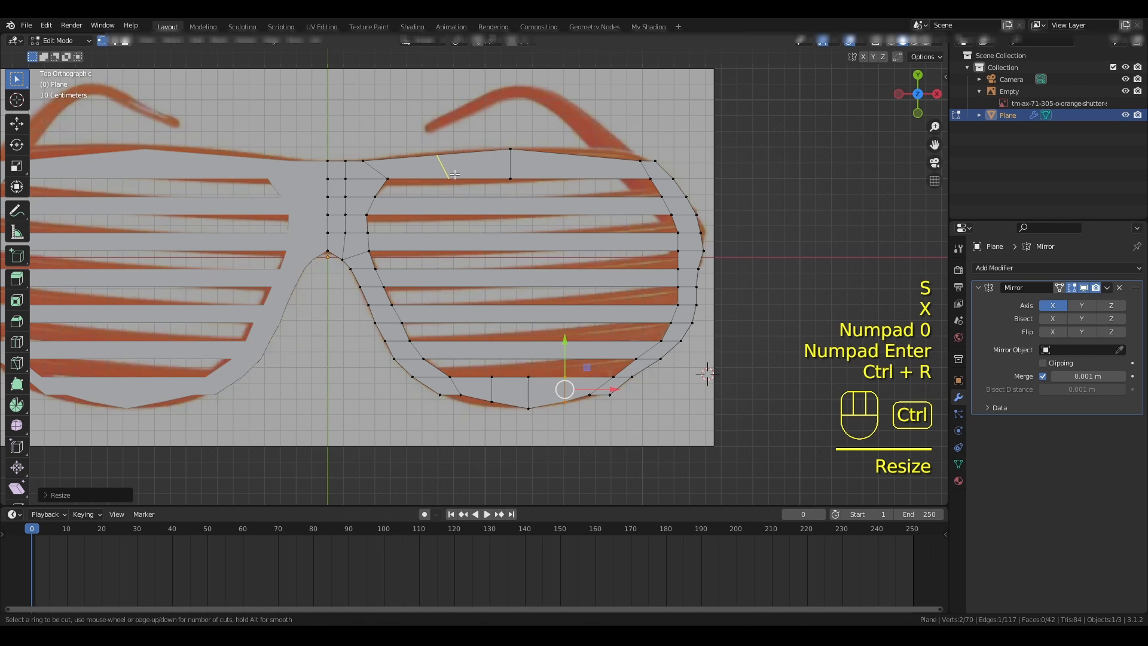
right_click(455, 174)
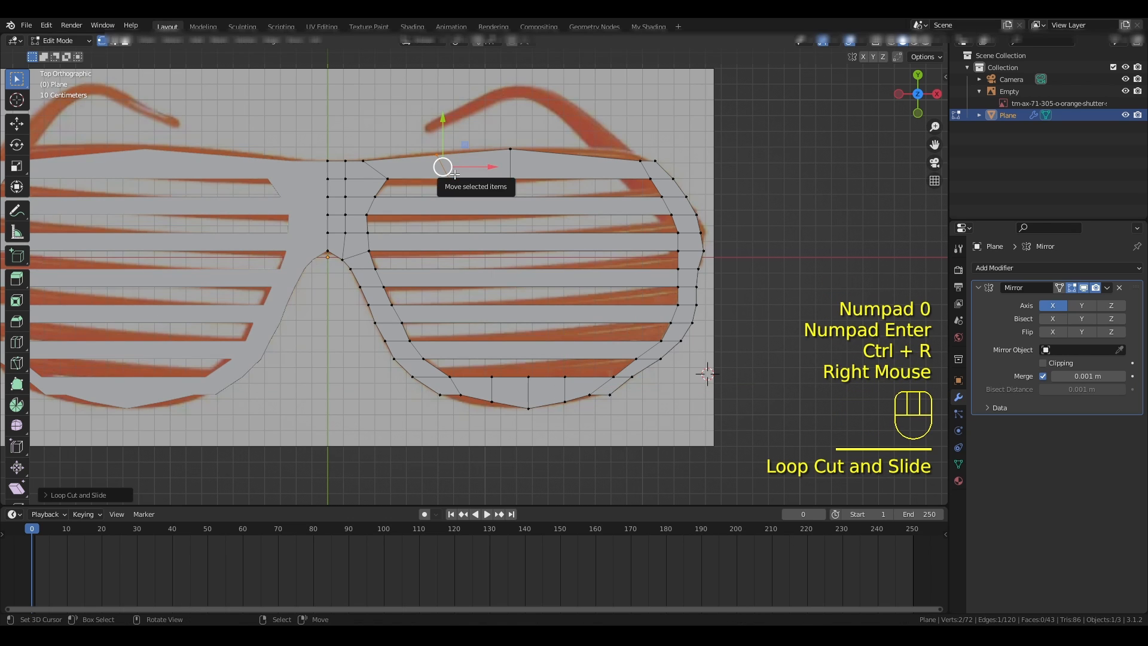
key("s")
key("x")
key("KP_0")
key("KP_Enter")
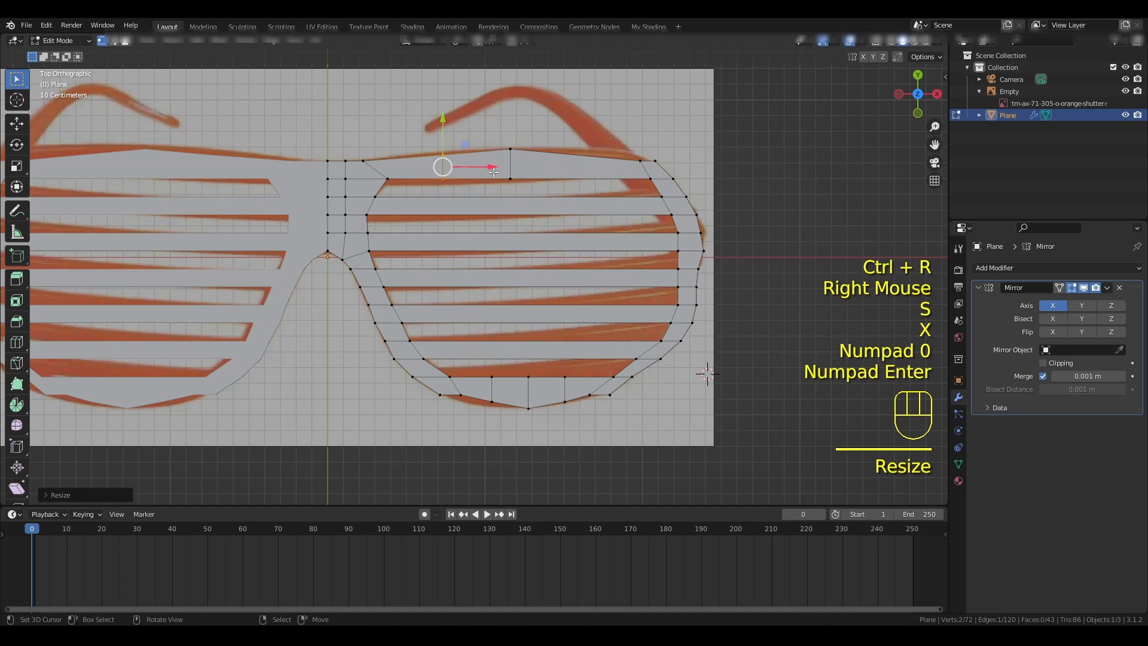
- Add a centred loop cut to the outer half of the first slat and scale it to 0 along X
key("ctrl+r")
left_click(579, 176)
right_click(577, 173)
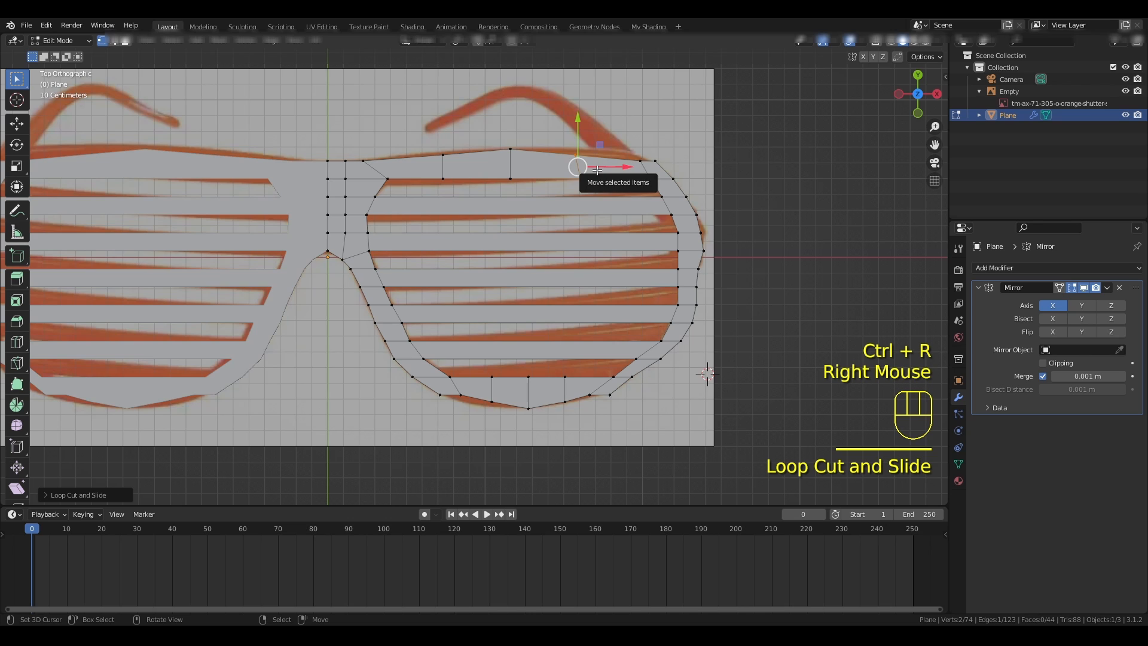
key("s")
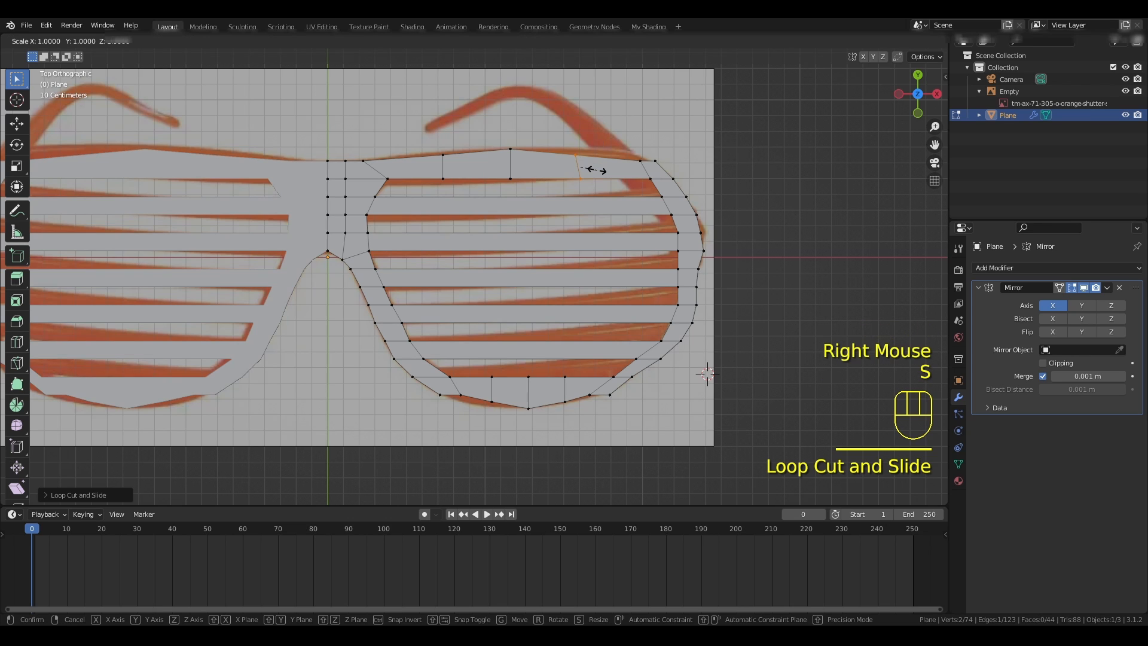
key("x")
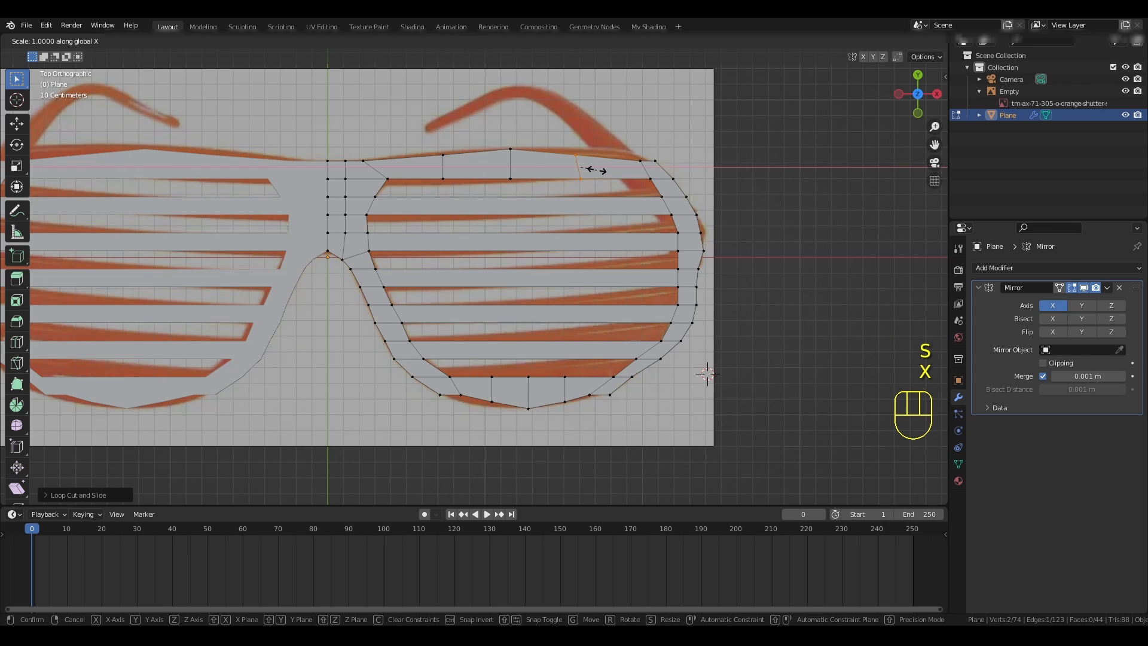
key("KP_0")
left_click(592, 170)
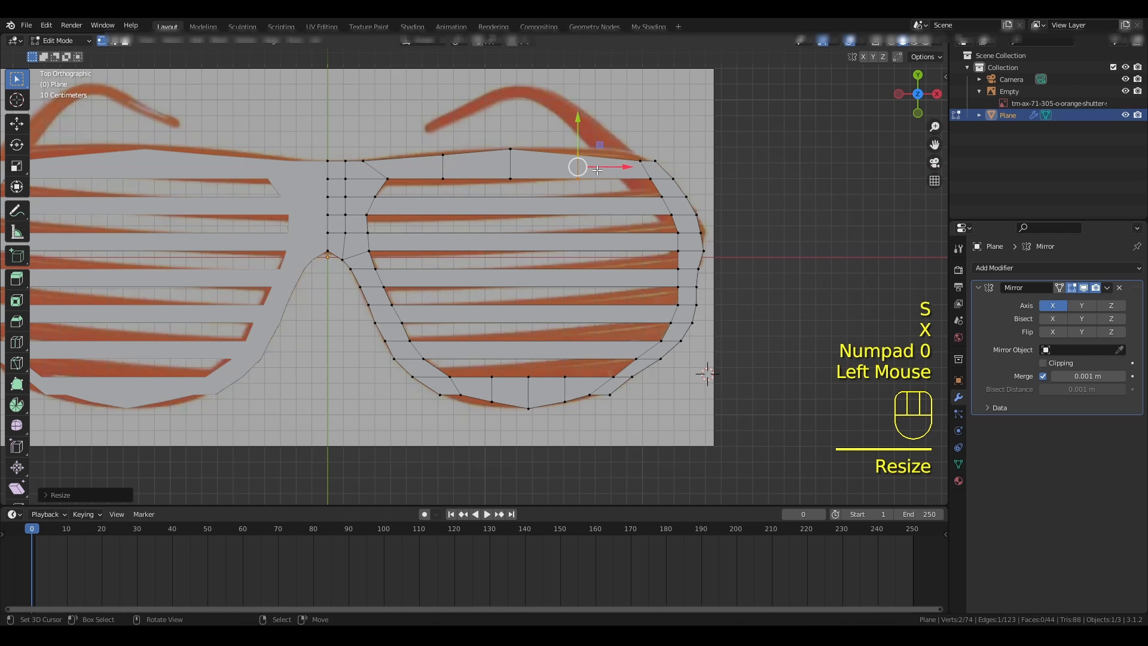
- Raise the upper vertices of the first slat's two side cuts along Y to follow the reference's top edge
right_click(443, 155)
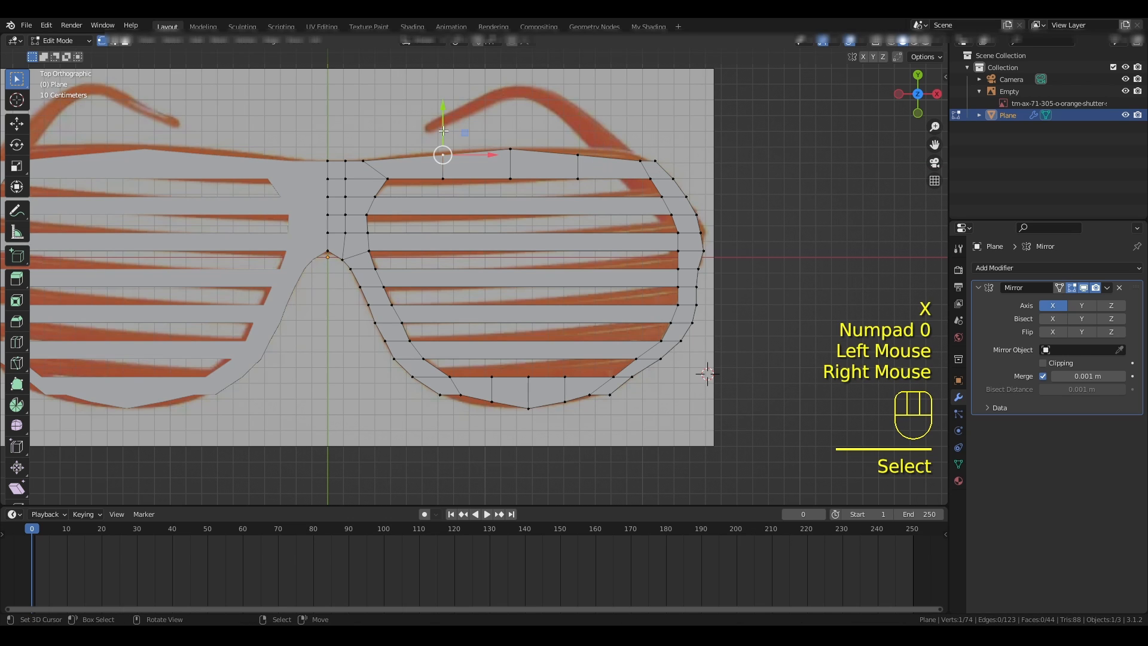
left_click_drag(443, 155, 444, 103)
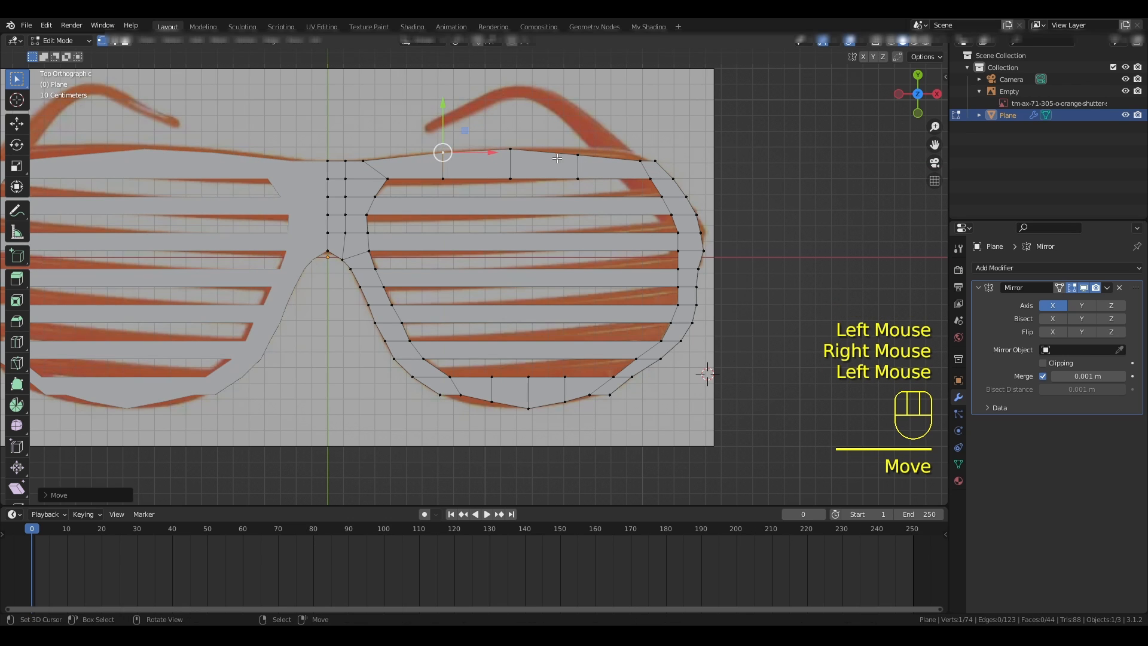
right_click(577, 153)
left_click_drag(575, 116, 578, 100)
- Lower the two nose-side bottom vertices of the lowest slat along Y to round the frame's lower edge
right_click(477, 390)
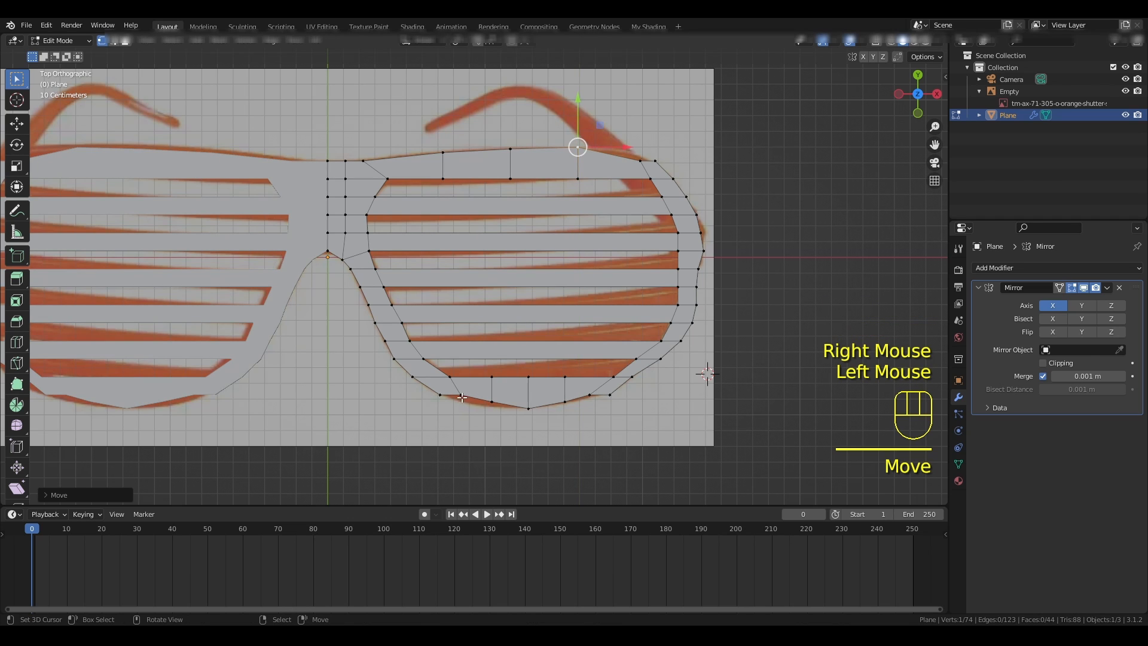
left_click_drag(464, 342, 491, 357)
right_click(493, 401)
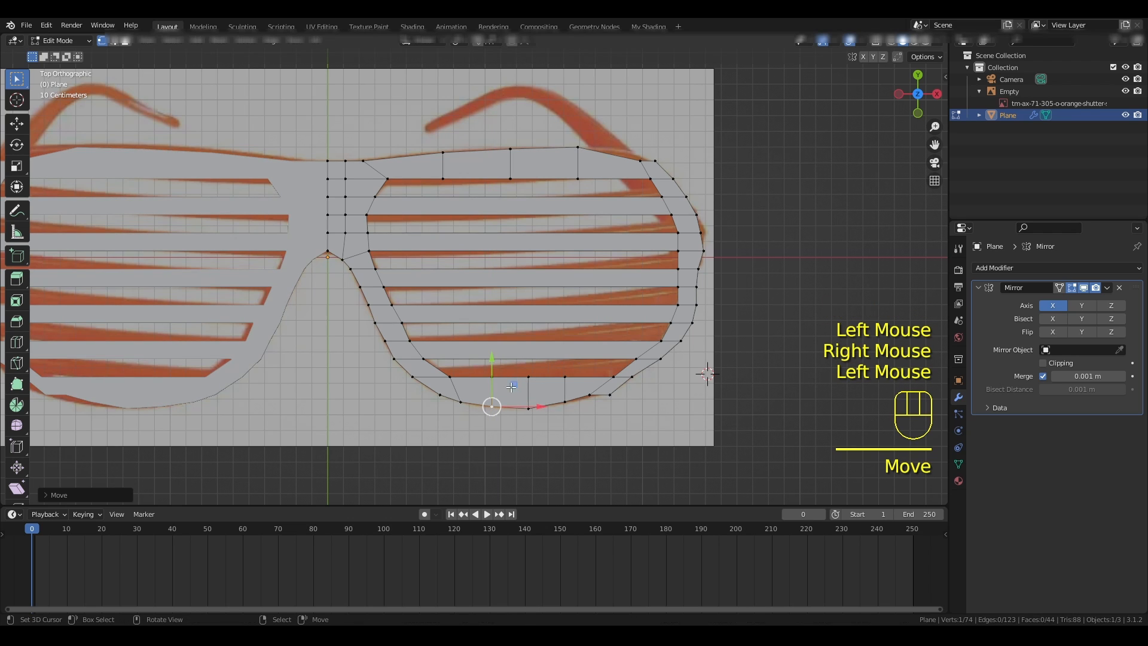
- Lower the upper-edge vertices of the lowest slat's three cuts and its nose-side corner along Y to curve the inner rim
right_click(535, 378)
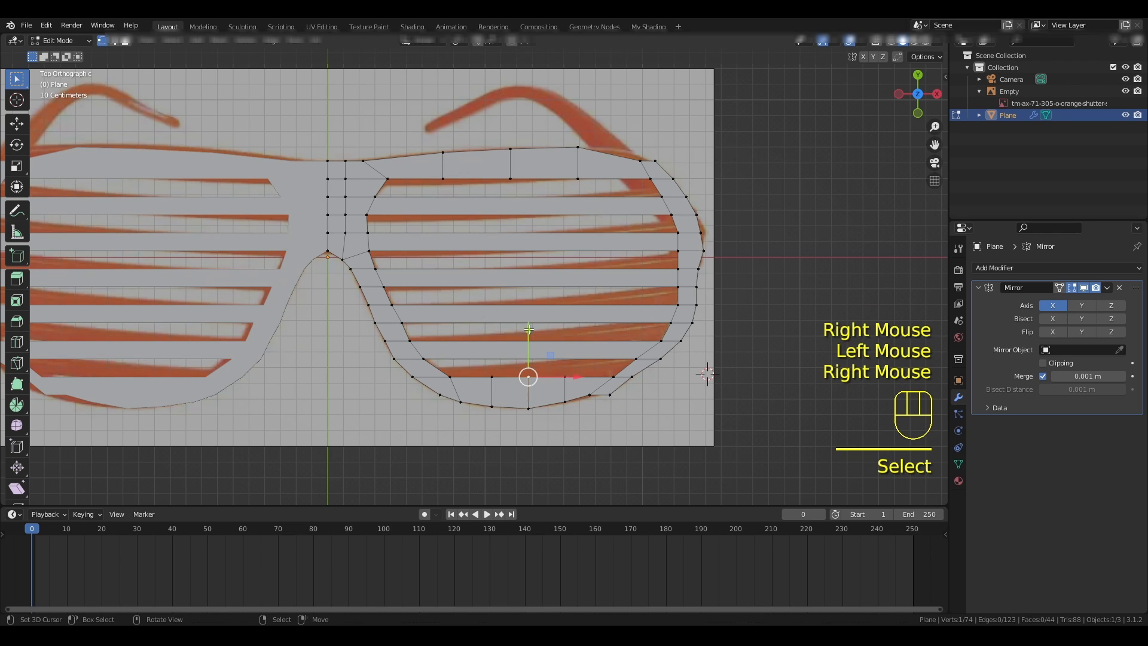
left_click_drag(527, 326, 566, 336)
right_click(565, 378)
right_click(493, 377)
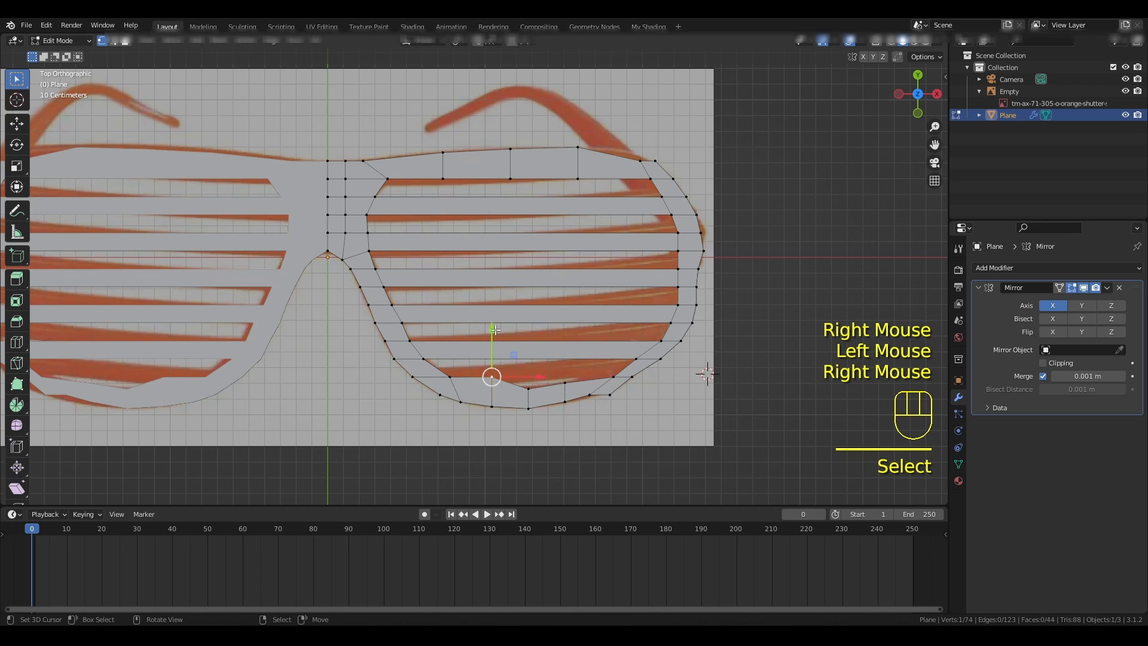
left_click_drag(495, 330, 452, 328)
right_click(448, 378)
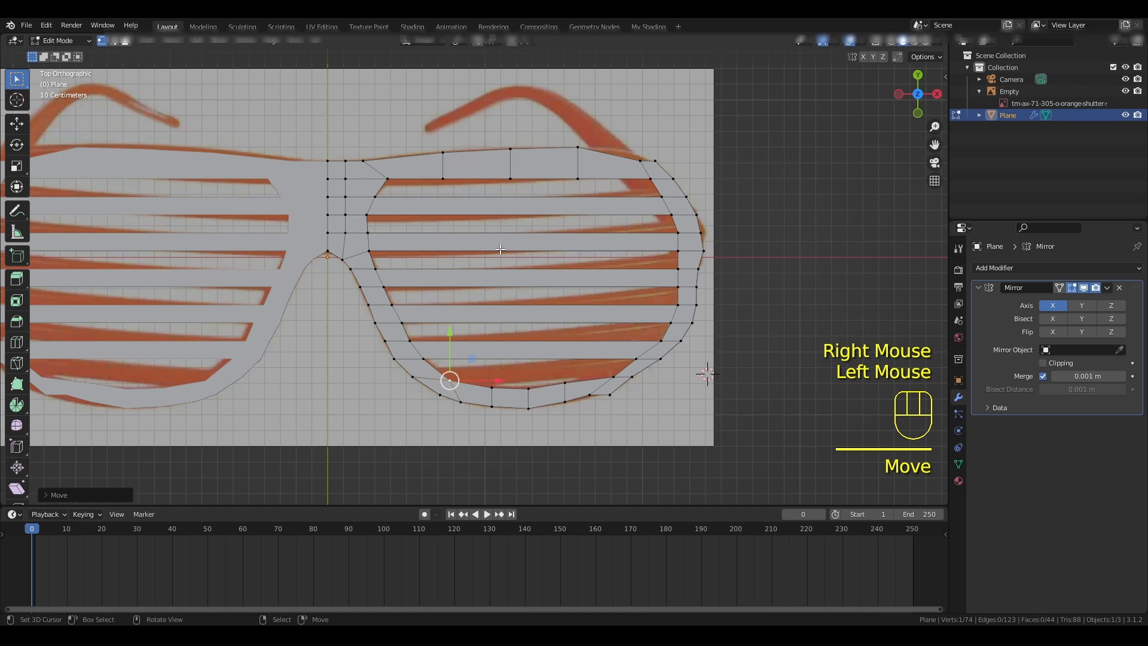
- Move the first slat's outer upper corner vertex up and inward onto the reference outline
right_click(646, 161)
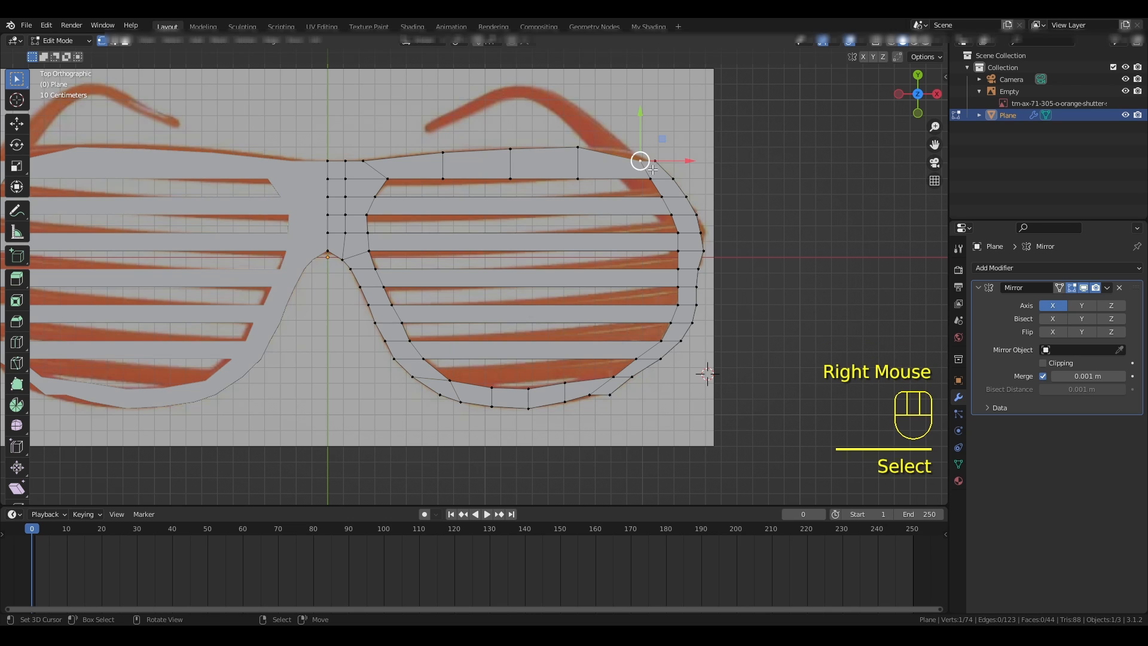
key("g")
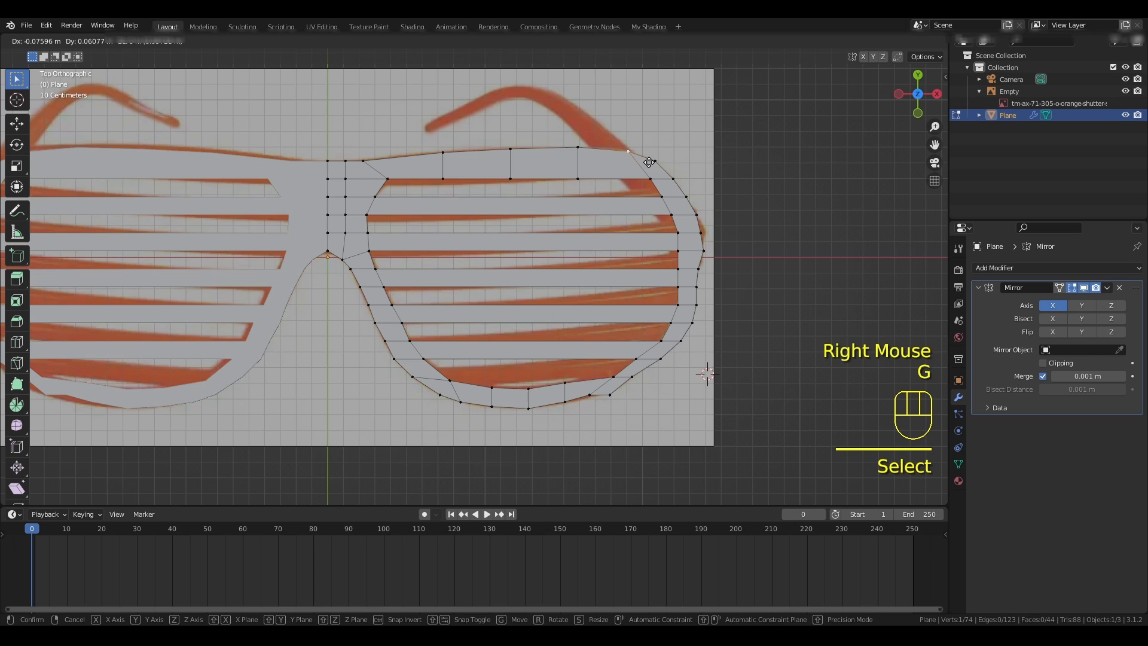
left_click(650, 163)
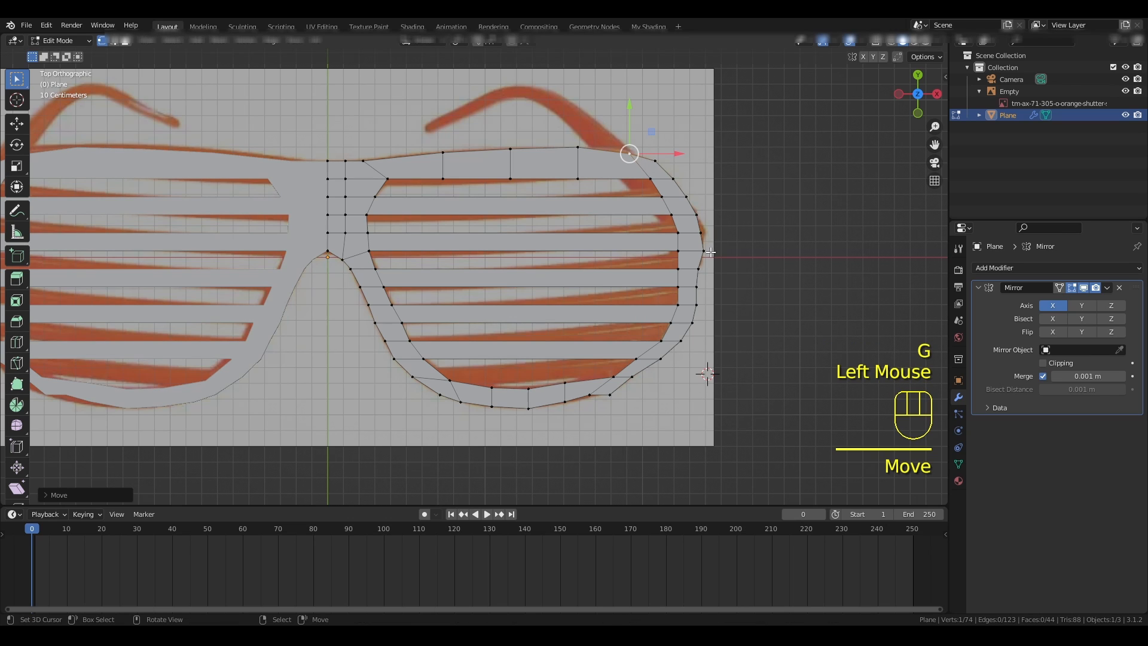
- Nudge the two outer bottom-edge vertices of the lowest slat slightly down to smooth the frame's lower curve
left_click(589, 395)
key("g")
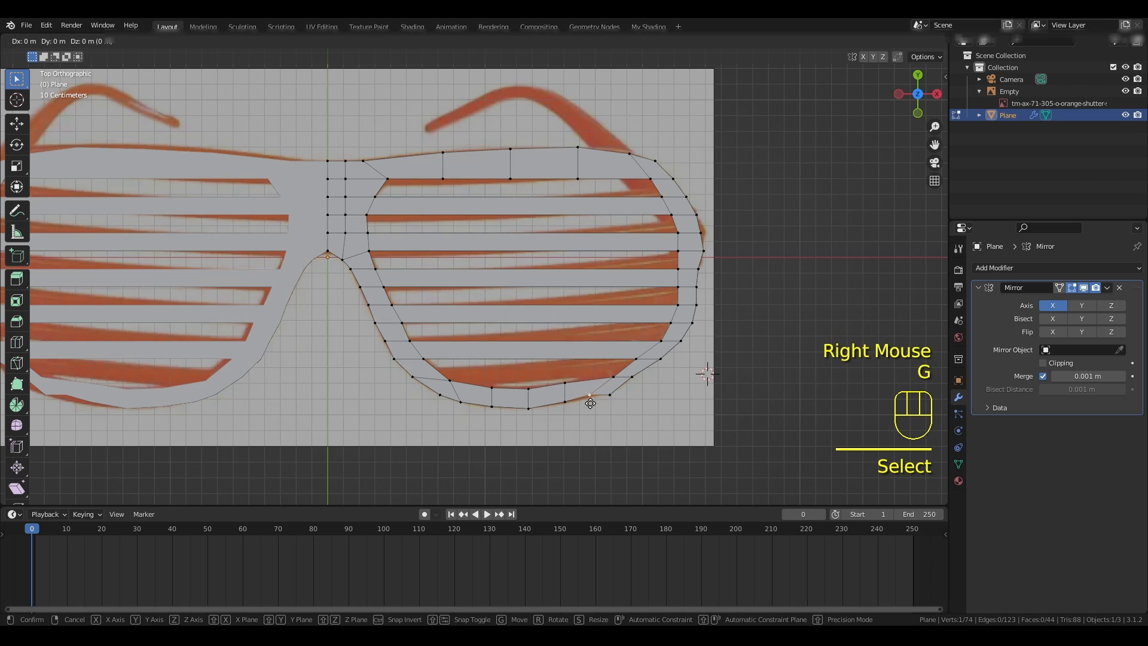
left_click(590, 397)
right_click(565, 404)
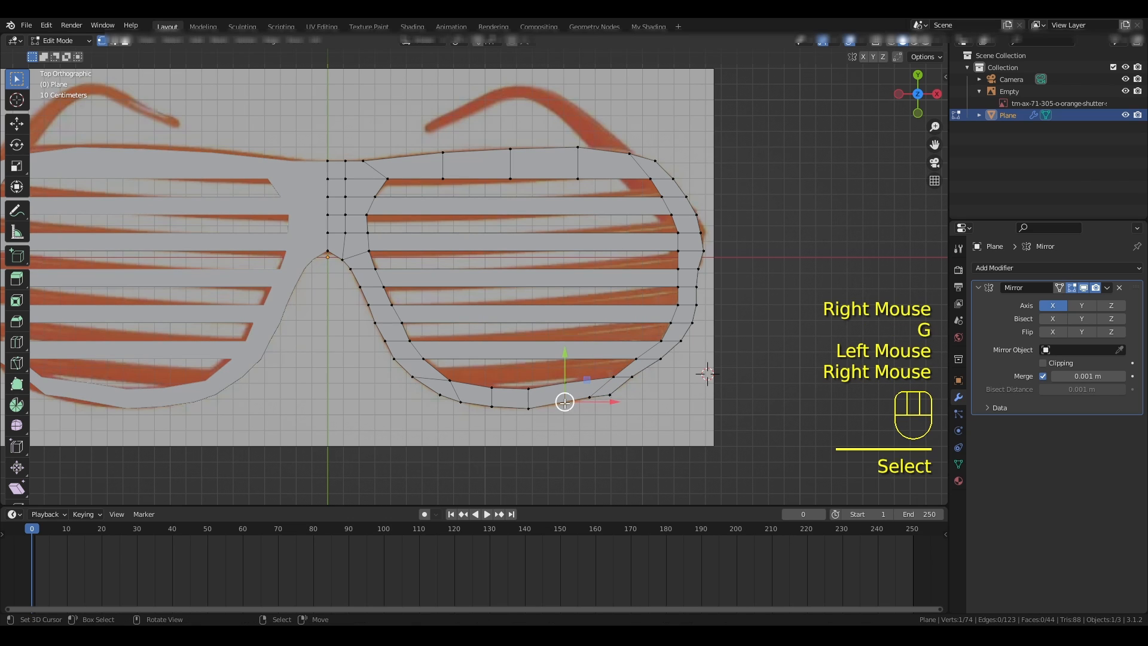
key("g")
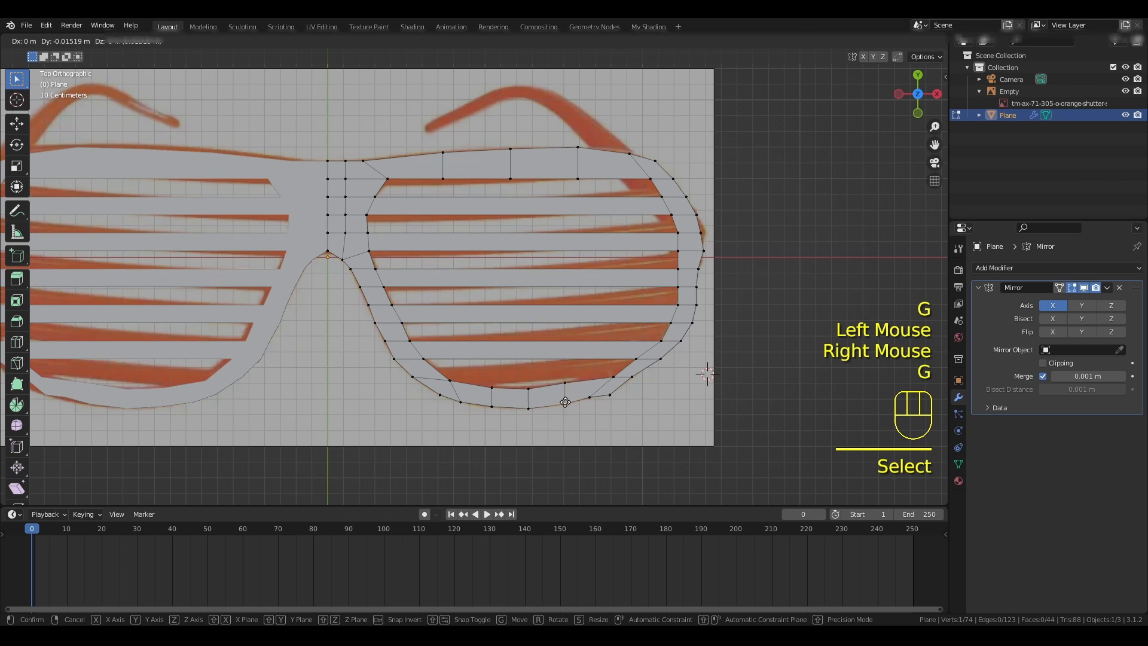
left_click(565, 404)
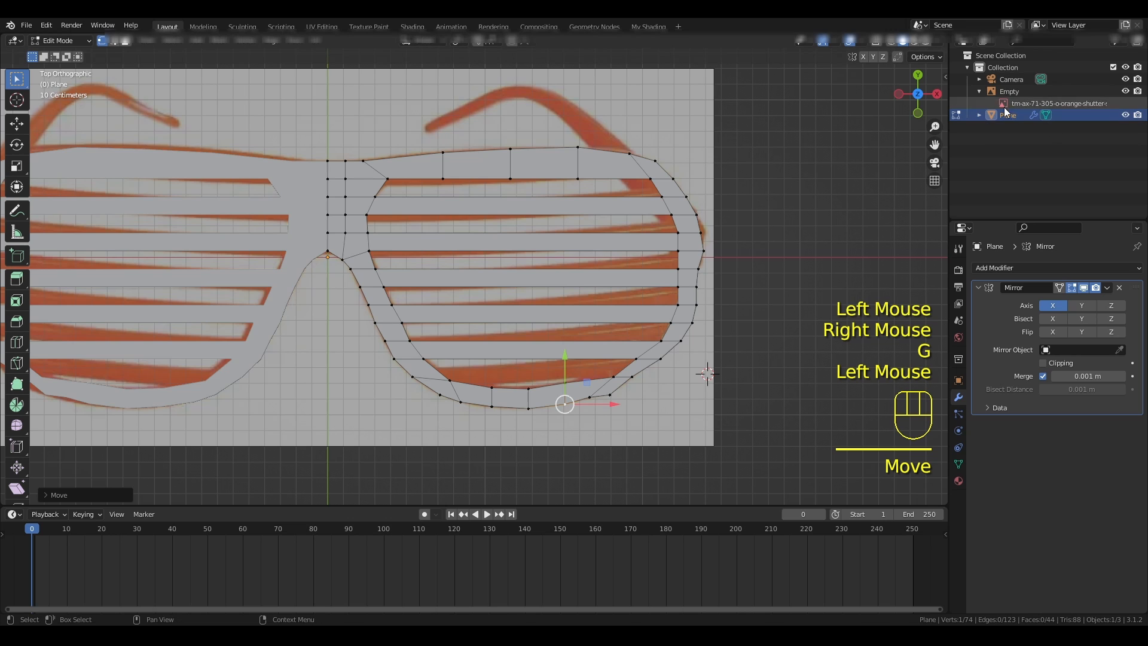
- Hide the reference image empty in the viewport and return the glasses mesh to Object Mode
left_click(1125, 95)
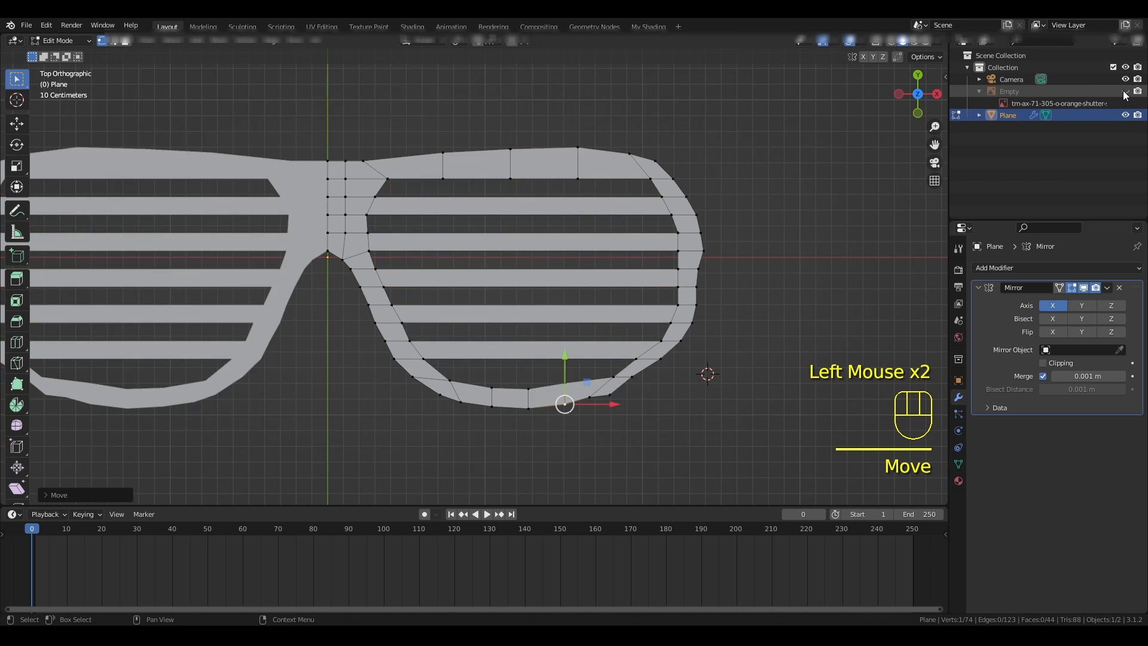
key("Tab")
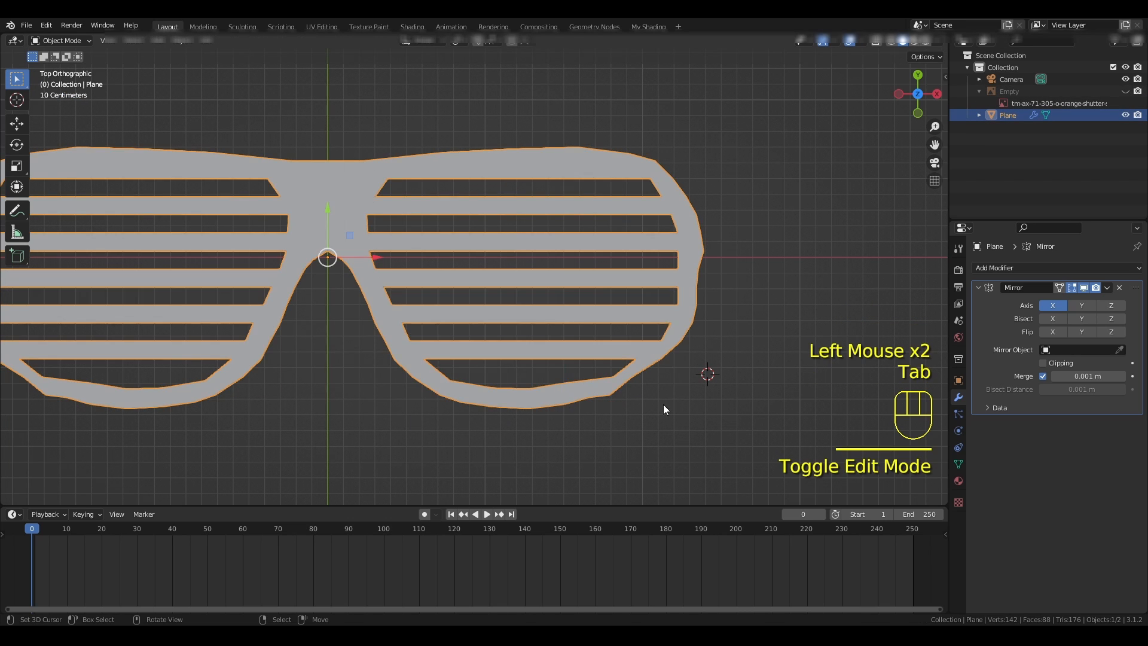
- Examine the full mirrored glasses frame without the reference, checking the slats, nose bridge and outer rim in top view
scroll(615, 422, "down", 2)
middle_click_drag(604, 427, 596, 373)
key("KP_7")
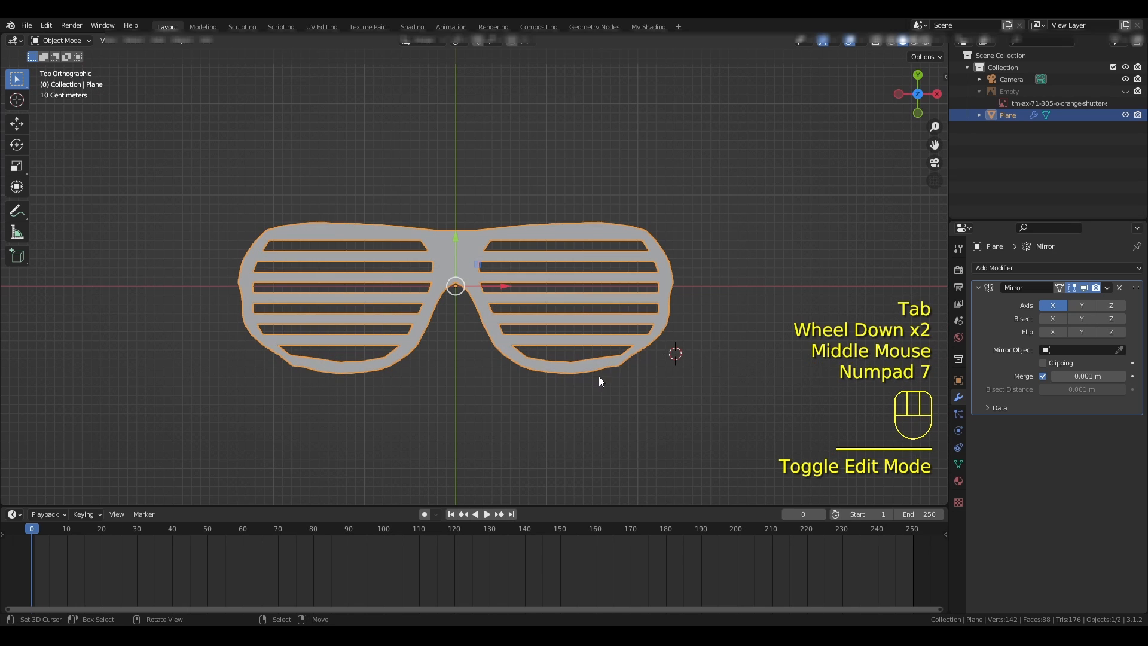
scroll(608, 314, "up", 2)
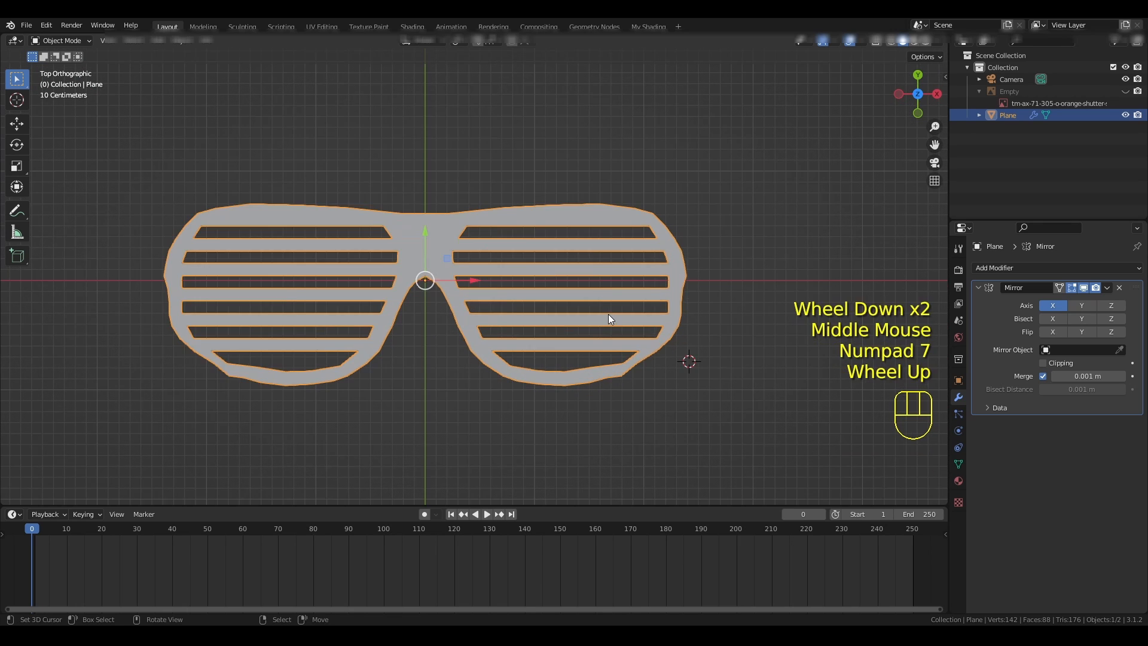
scroll(608, 314, "down", 1)
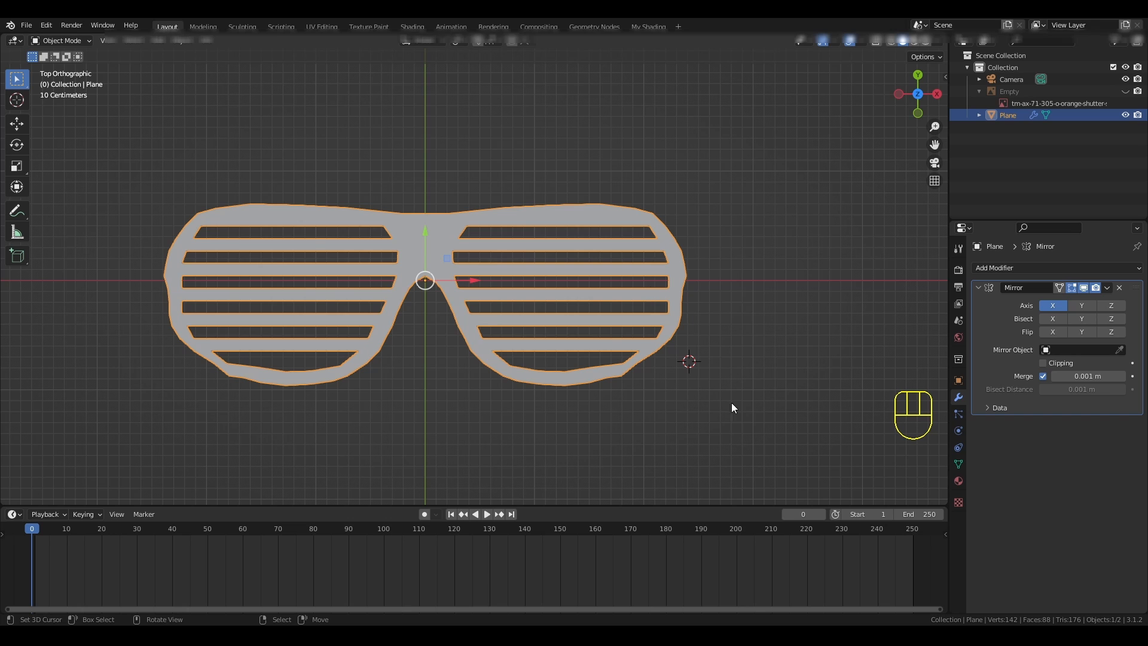
scroll(794, 377, "down", 1)
scroll(794, 377, "up", 1)
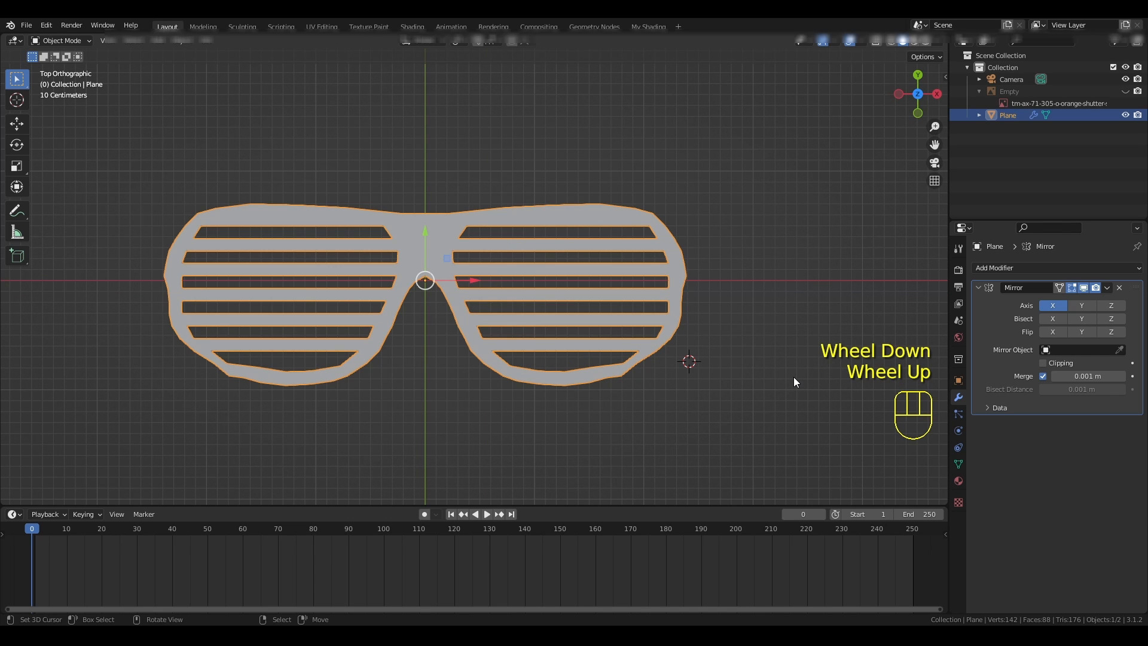
middle_click_drag(493, 409, 538, 384, "shift")
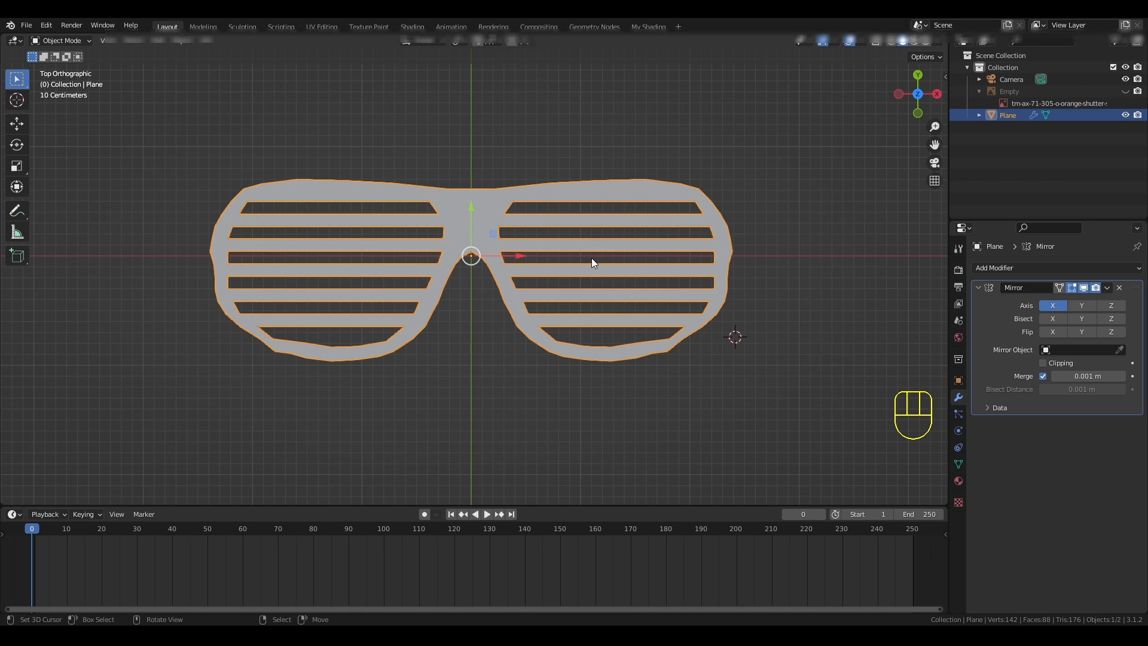
scroll(611, 243, "up", 1)
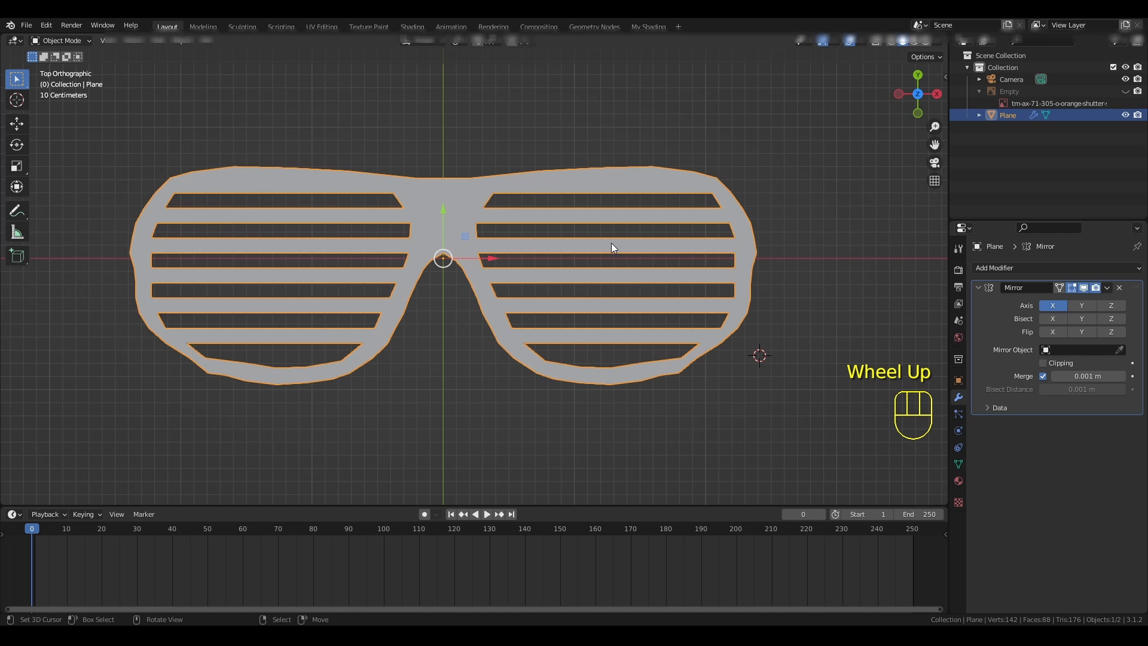
middle_click_drag(611, 243, 540, 212)
key("KP_7")
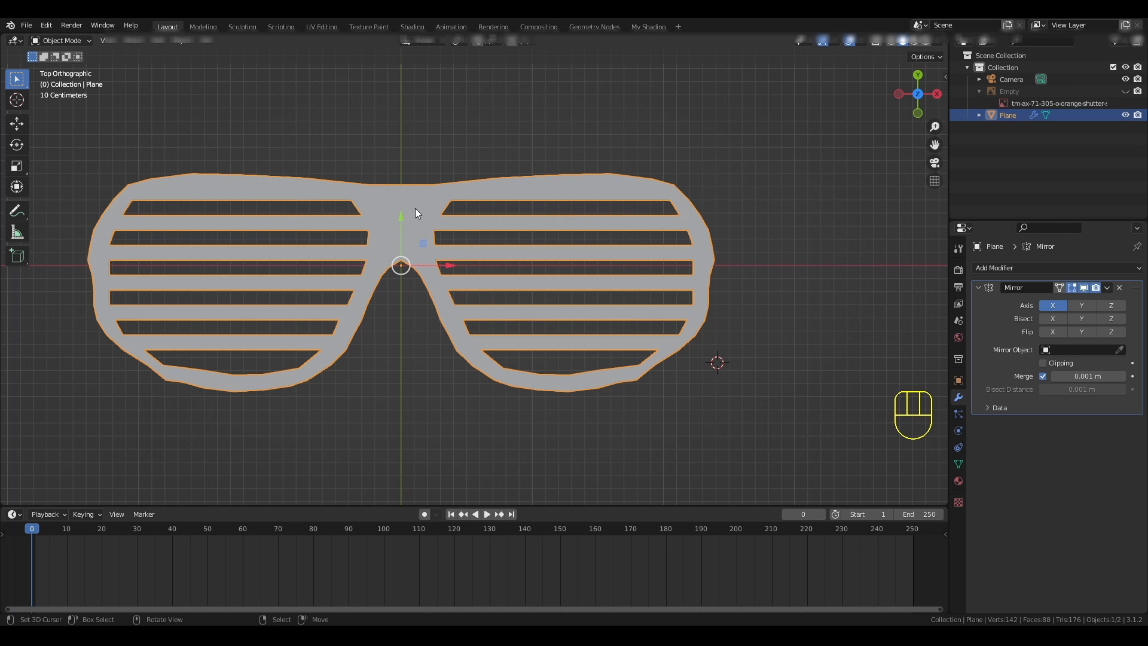
middle_click_drag(411, 185, 469, 177, "shift")
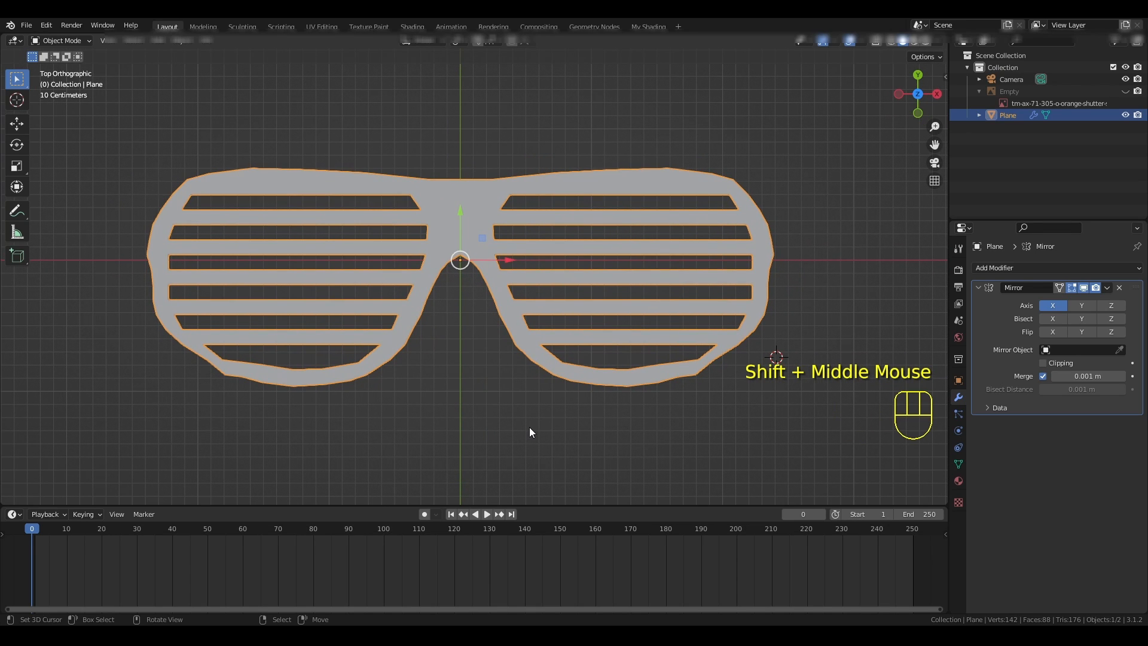